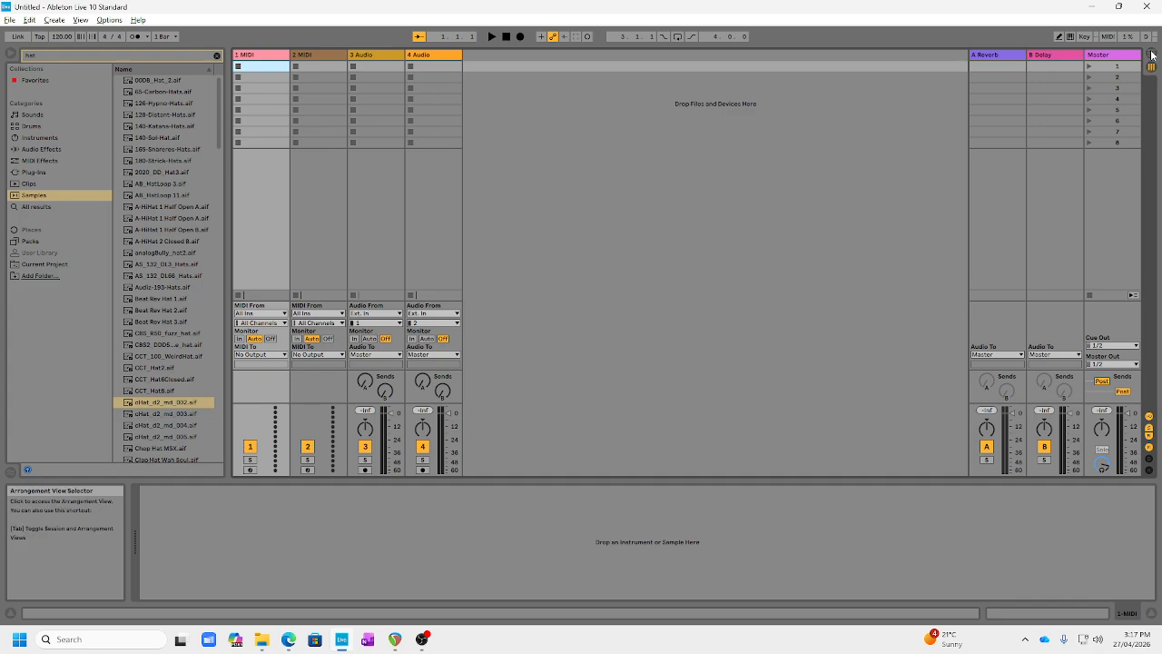
# - Switch back and forth between Session View and Arrangement View, finishing in Arrangement View
pyautogui.click(1151, 55)
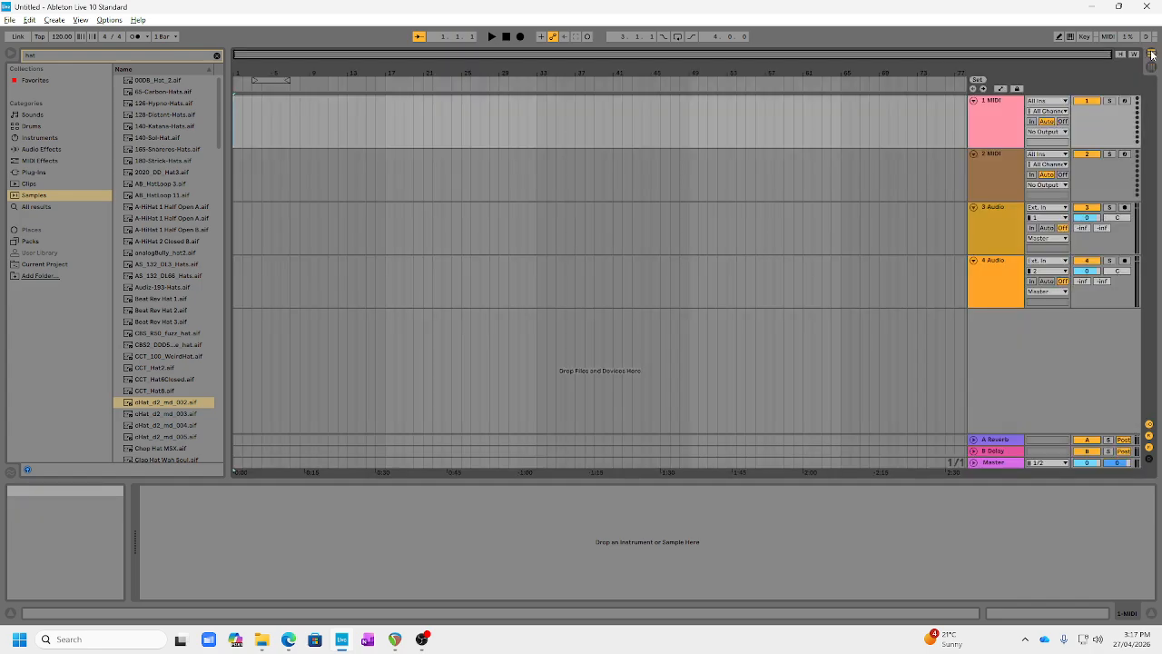
pyautogui.click(1151, 60)
pyautogui.click(1152, 55)
pyautogui.click(1151, 66)
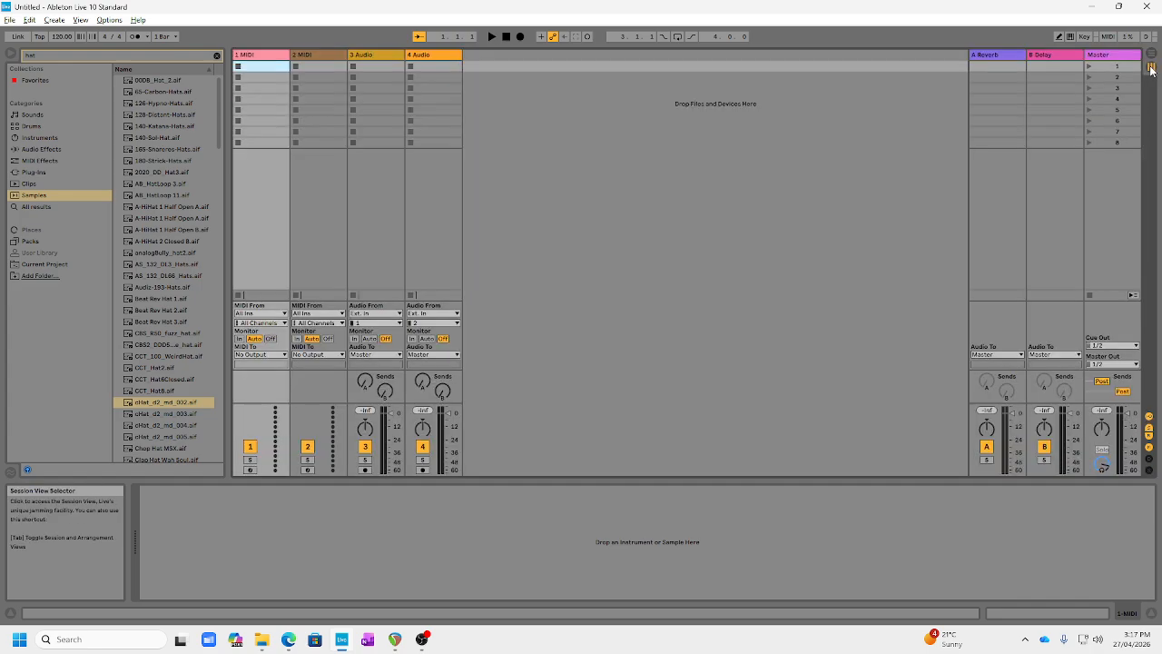
pyautogui.click(1152, 55)
pyautogui.click(1151, 67)
pyautogui.click(1151, 54)
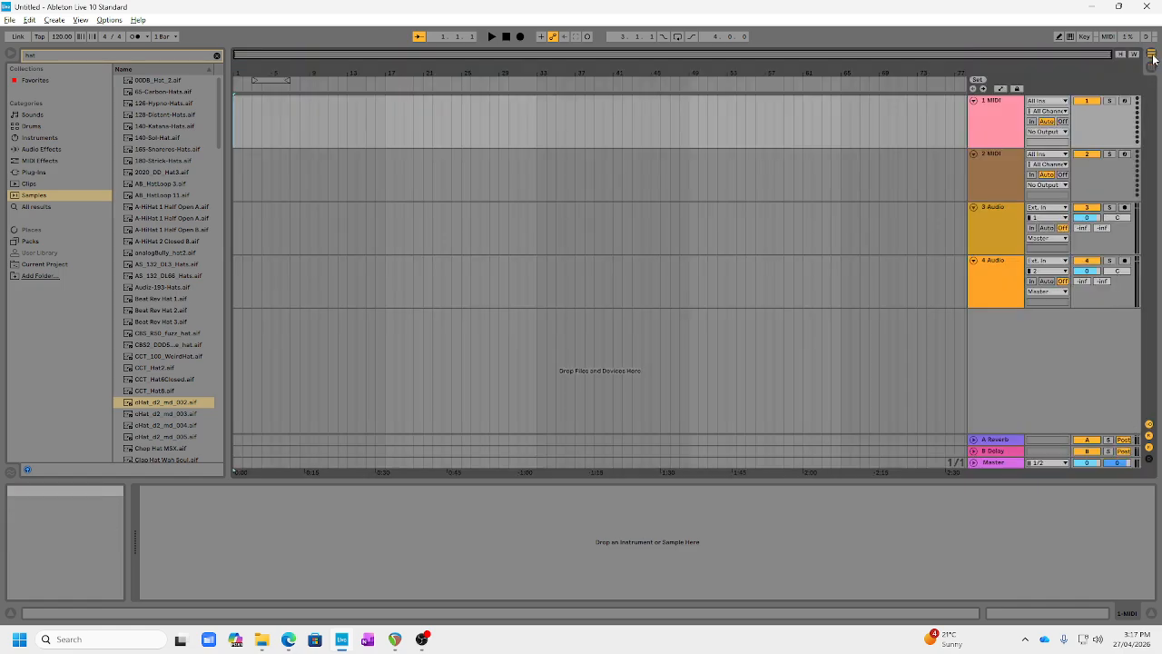
pyautogui.click(1151, 66)
pyautogui.click(1151, 55)
pyautogui.press('Tab')
pyautogui.press('Tab')
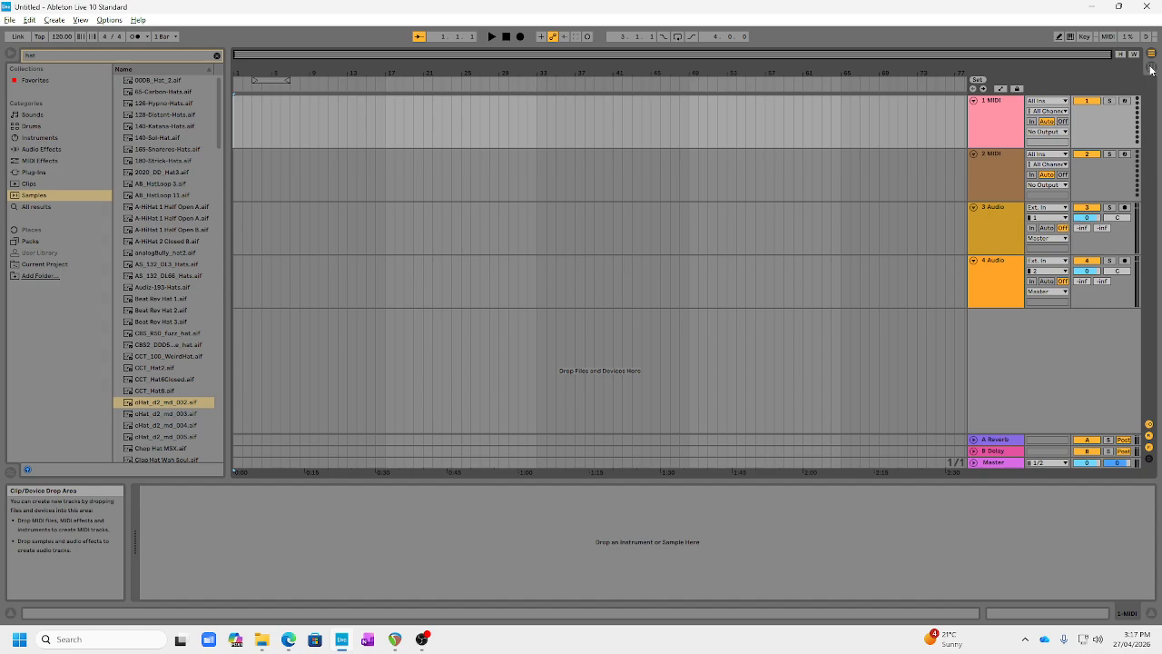
pyautogui.press('Tab')
pyautogui.press('Tab')
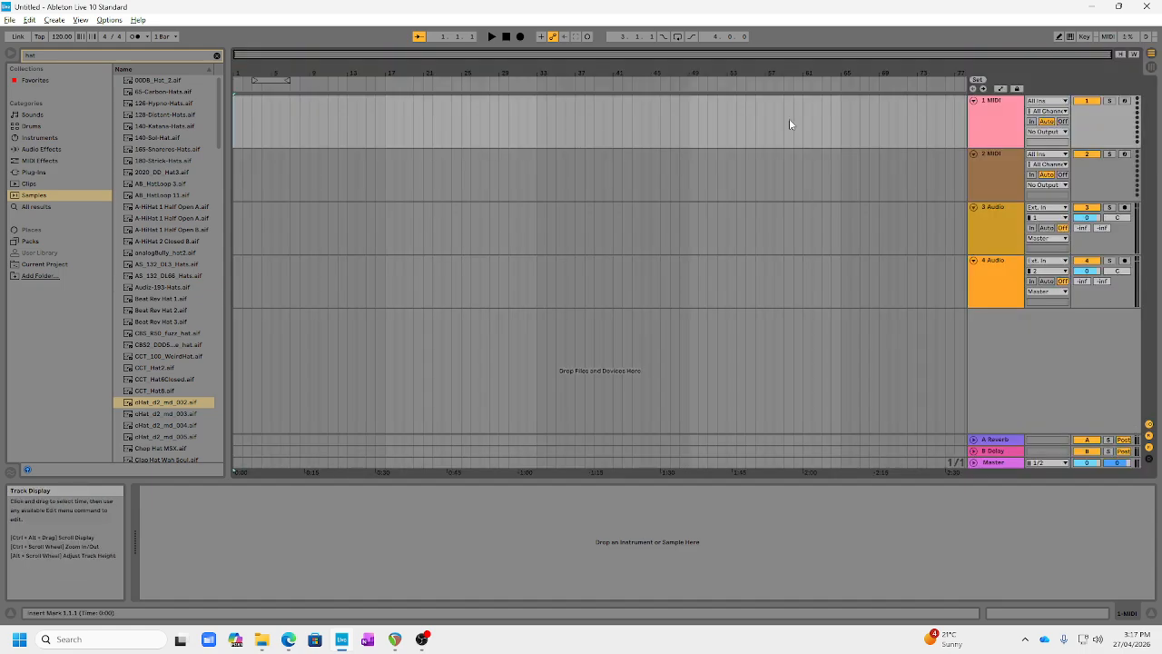
# - Delete both MIDI tracks and the first audio track, keeping only one audio track
pyautogui.click(992, 122)
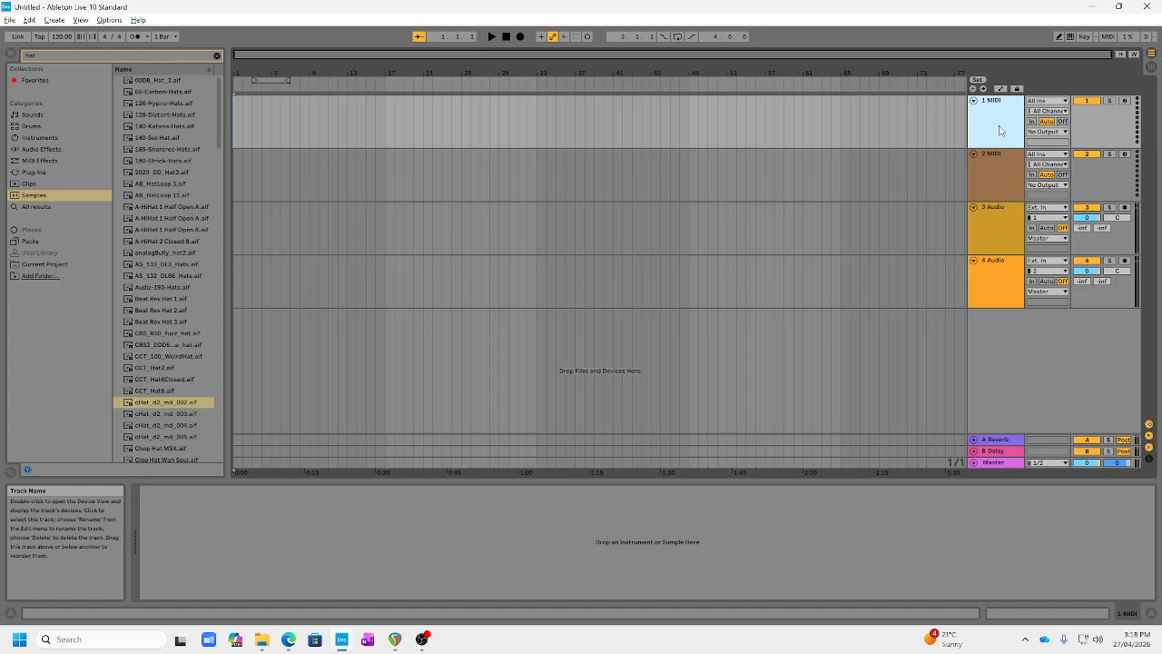
pyautogui.press('Delete')
pyautogui.press('Delete')
pyautogui.press('Delete')
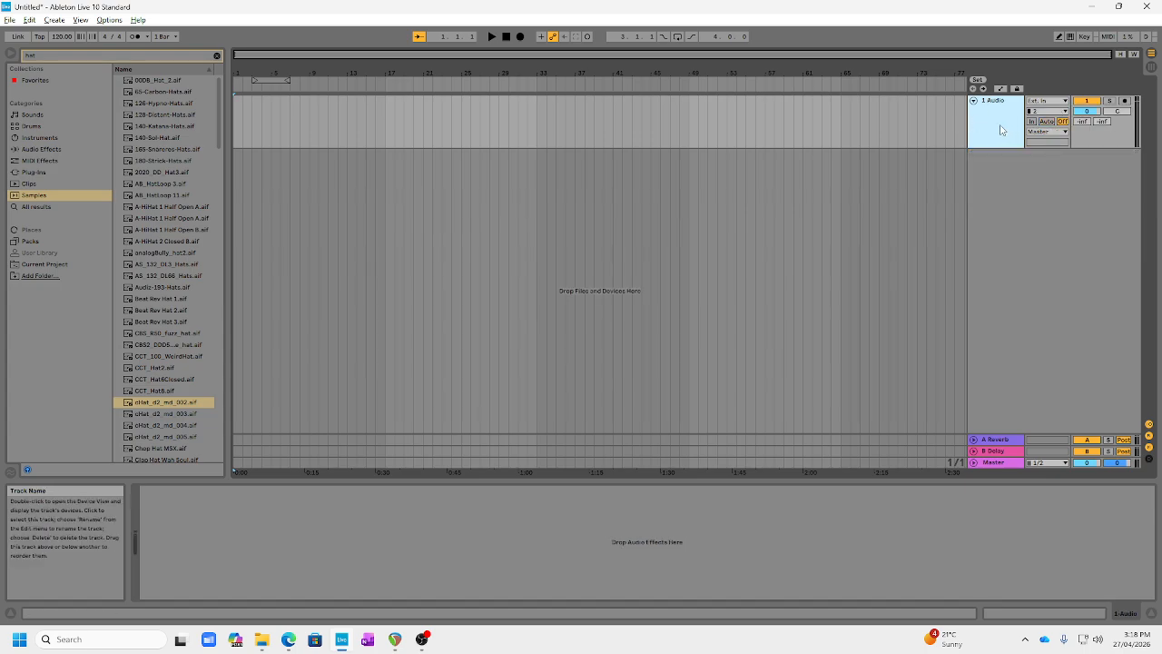
# - Look through the Sounds, Drums, Instruments and Audio Effects browser categories, finishing on Samples
pyautogui.click(35, 116)
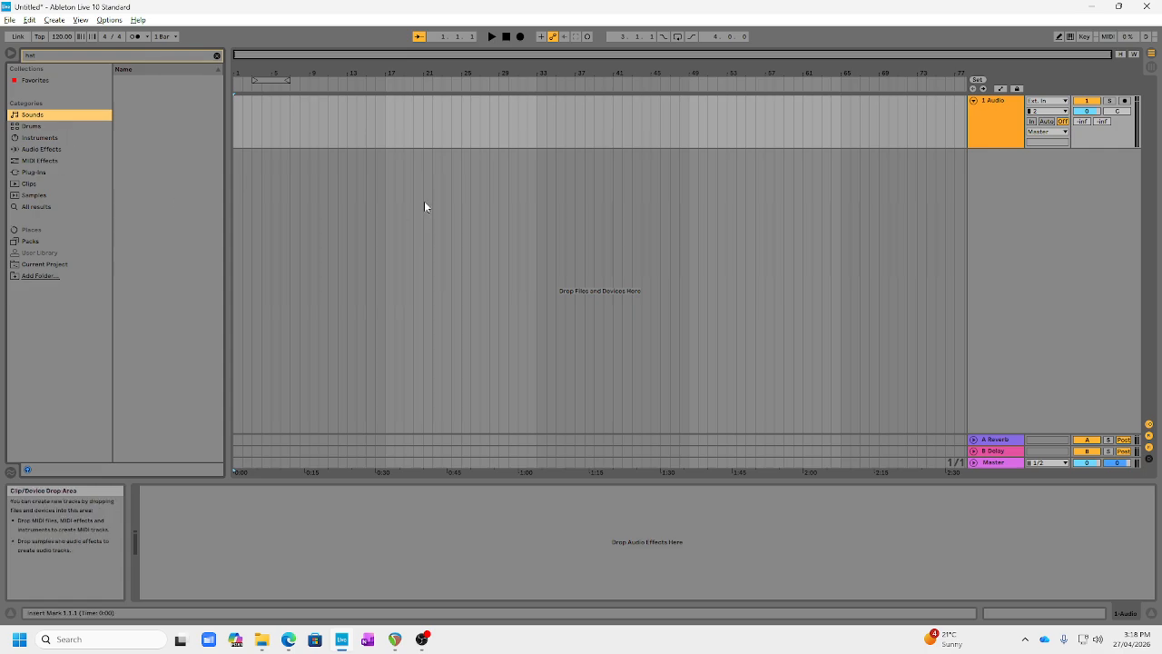
pyautogui.click(441, 128)
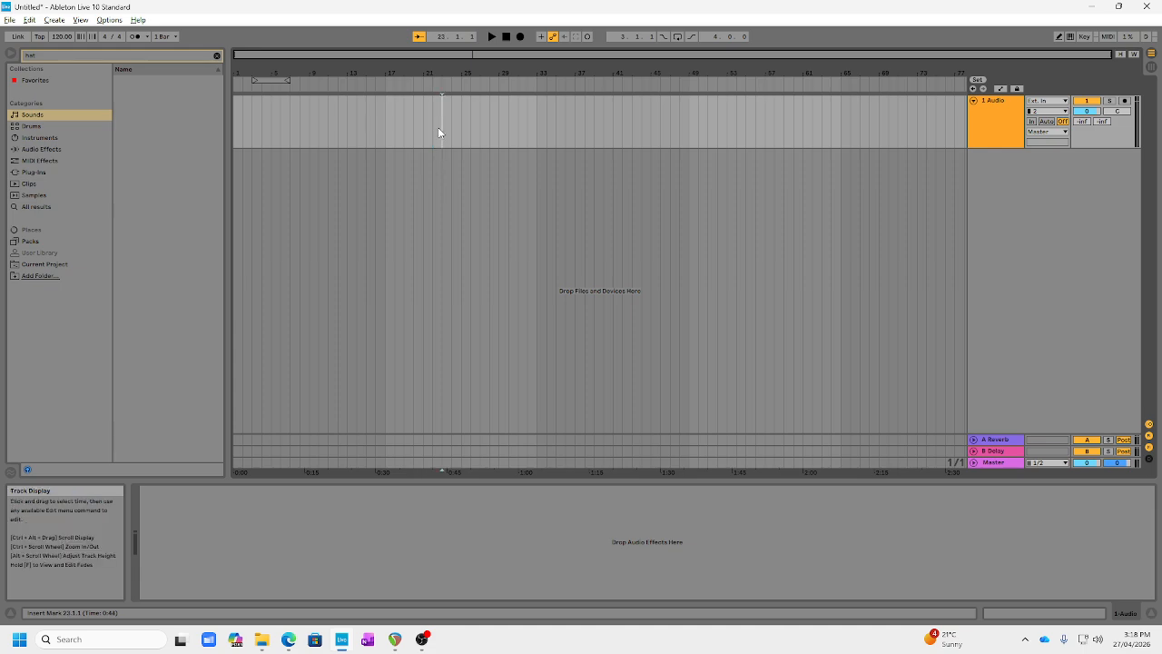
pyautogui.click(299, 123)
pyautogui.click(36, 124)
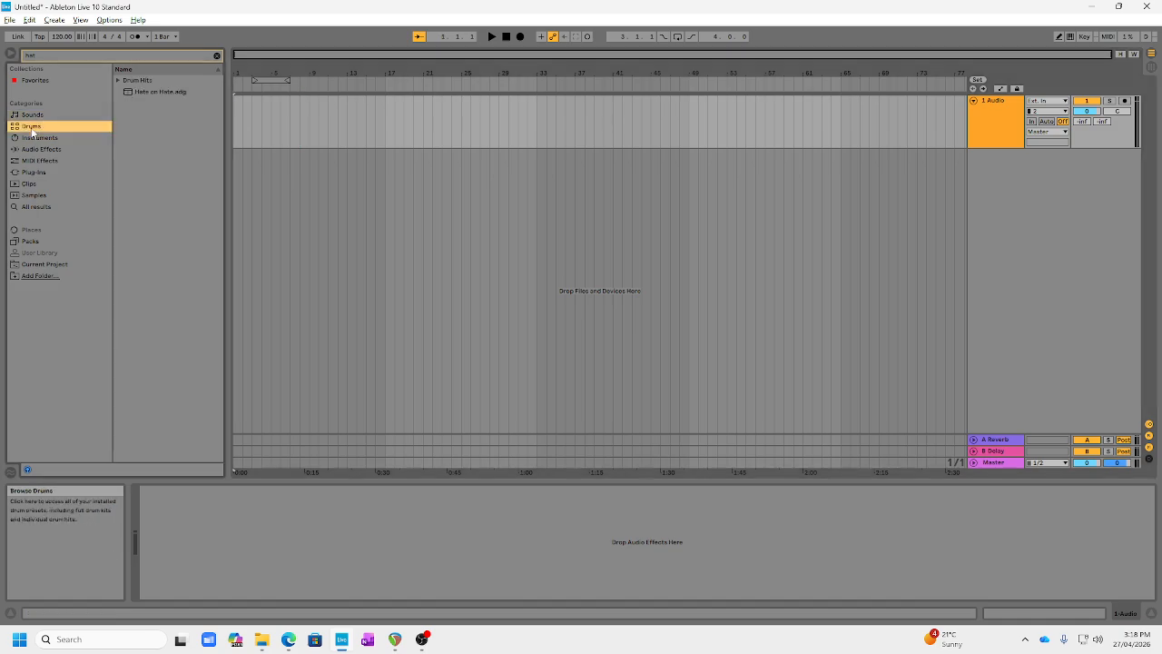
pyautogui.click(32, 195)
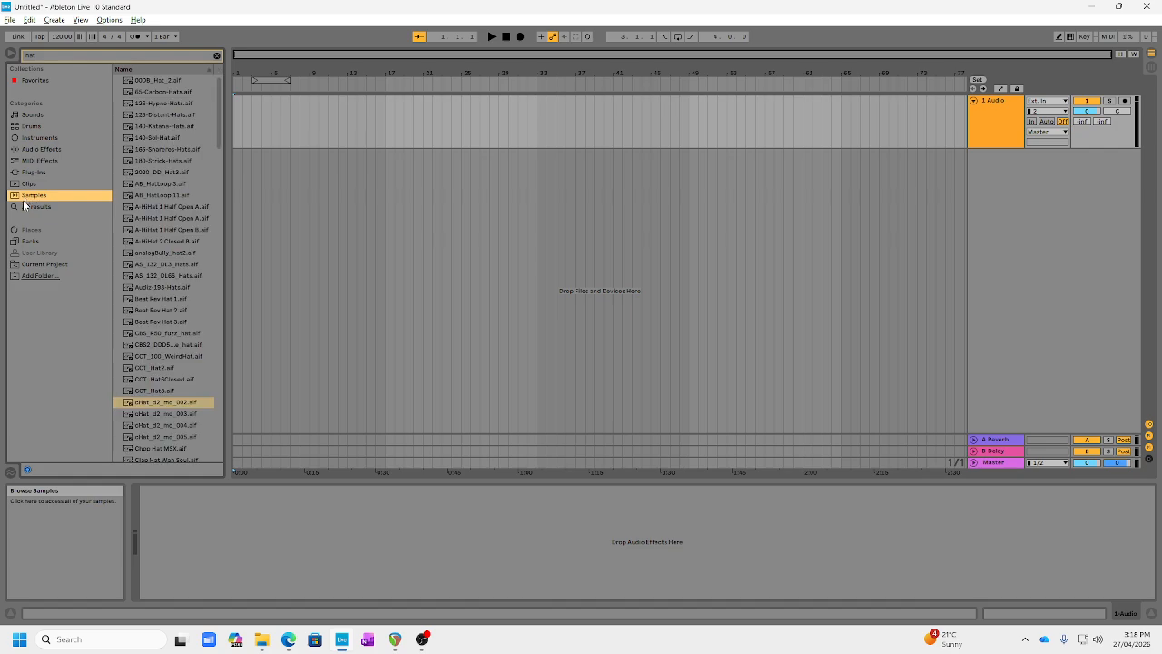
pyautogui.click(34, 116)
pyautogui.click(33, 126)
pyautogui.click(33, 138)
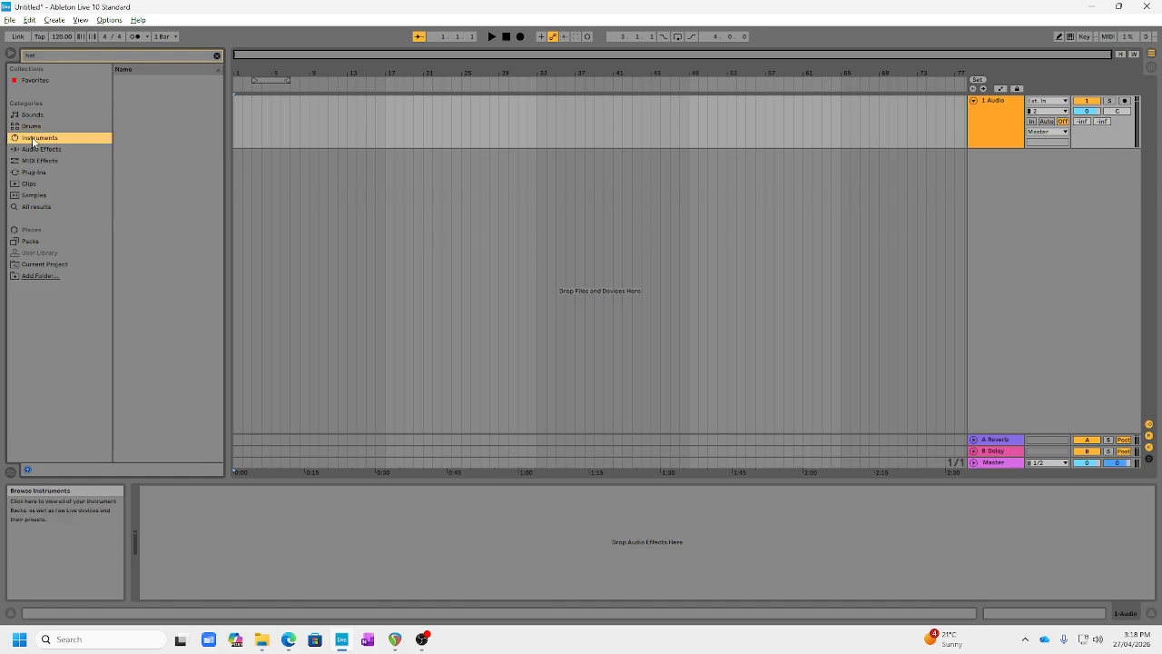
pyautogui.click(33, 149)
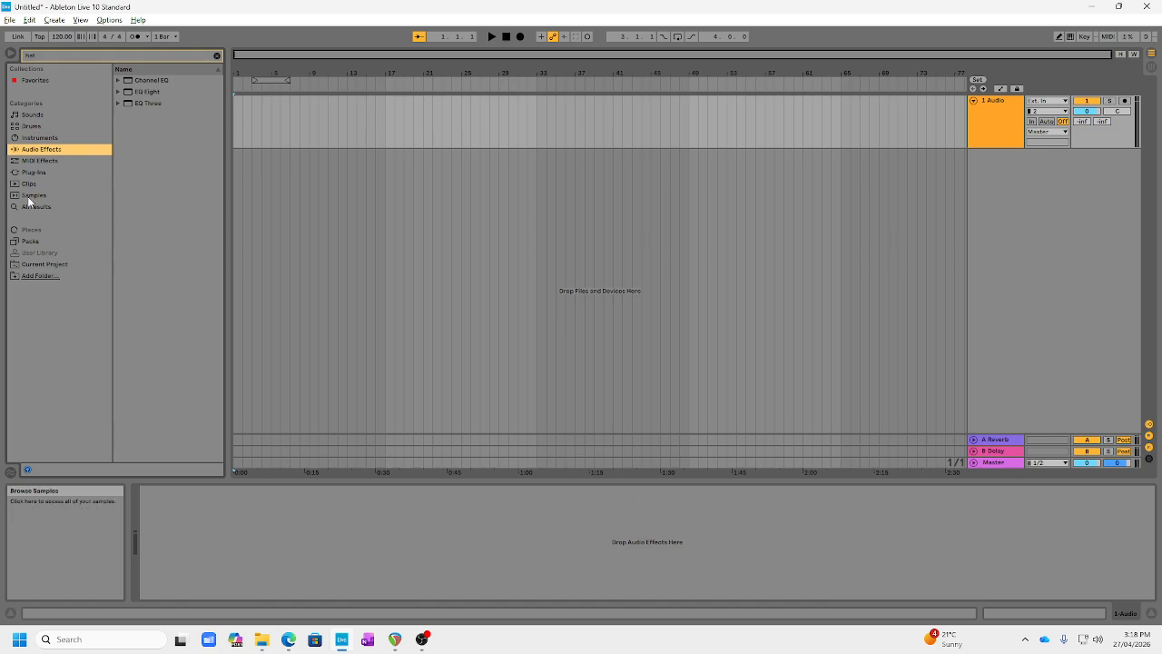
pyautogui.click(32, 195)
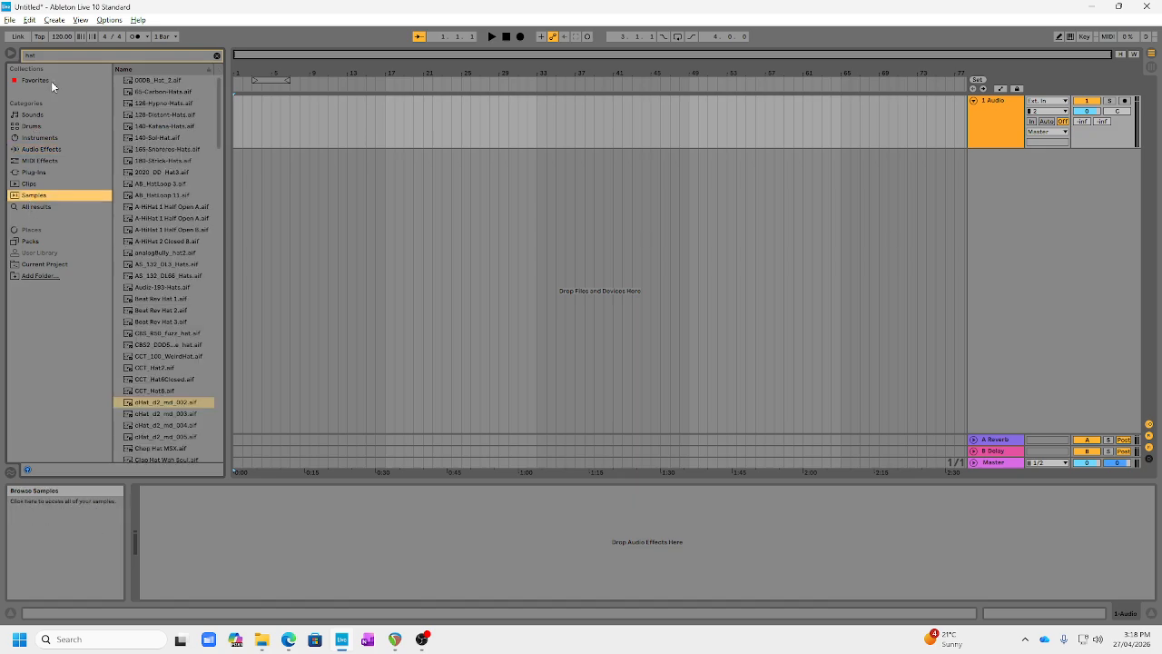
# - Clear the browser search and preview several 00DB samples, including Kick_2, Trinia_A, Nasty_slide and Kick_Prog_BD
pyautogui.click(216, 55)
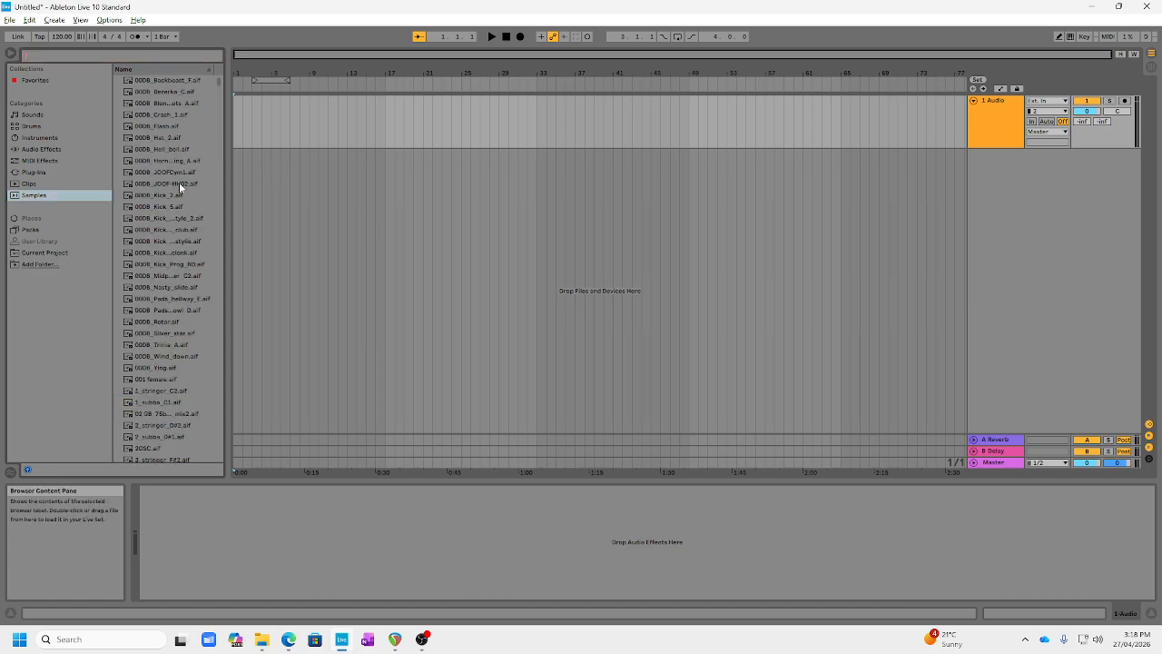
pyautogui.scroll(-1, 163, 163)
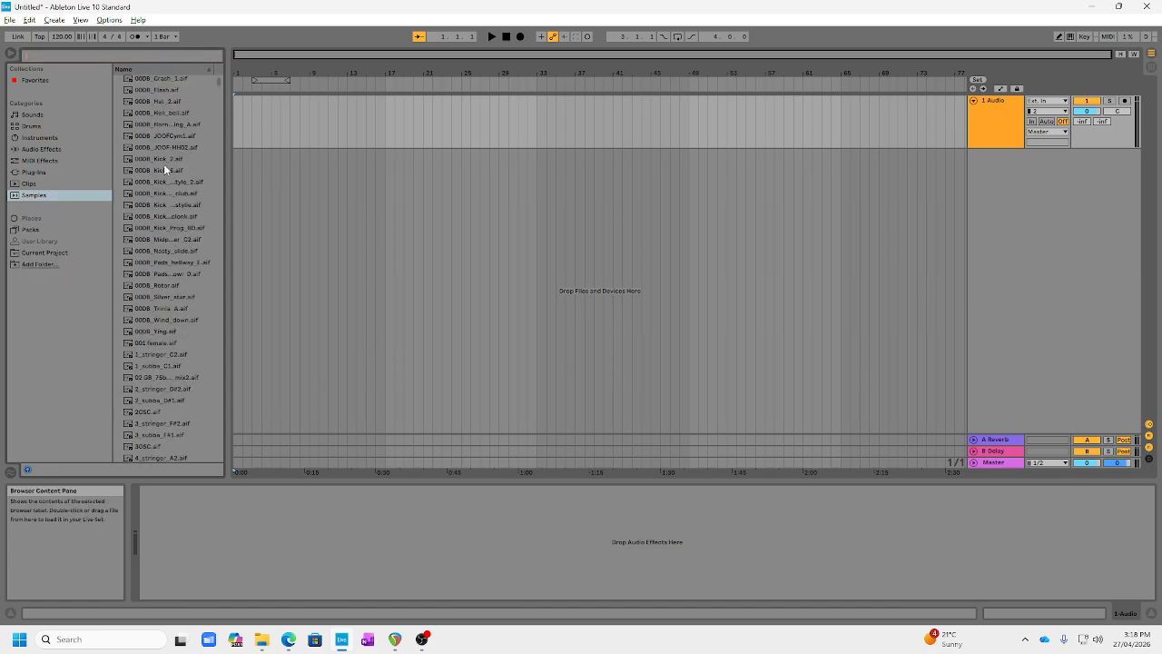
pyautogui.click(150, 161)
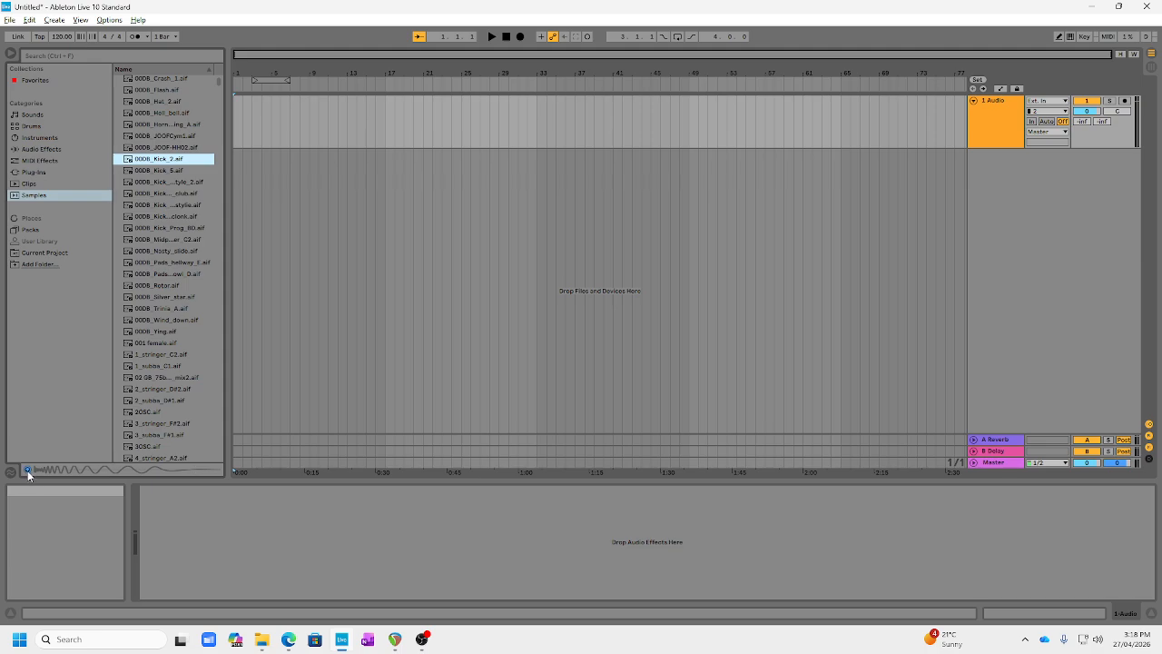
pyautogui.click(163, 310)
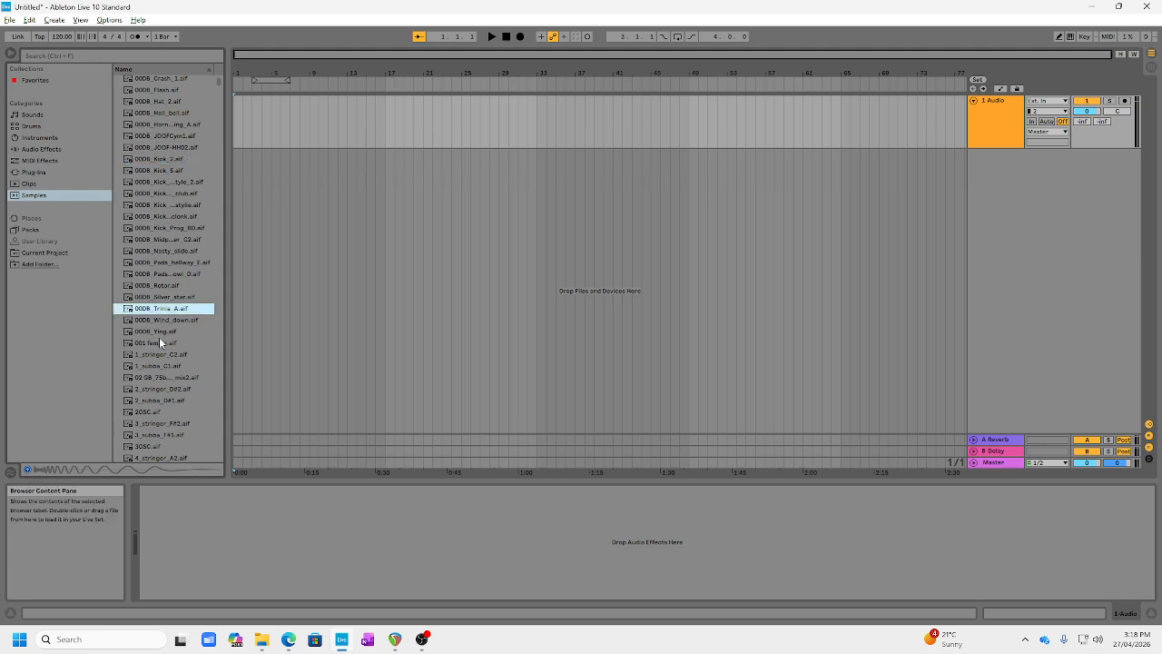
pyautogui.click(169, 250)
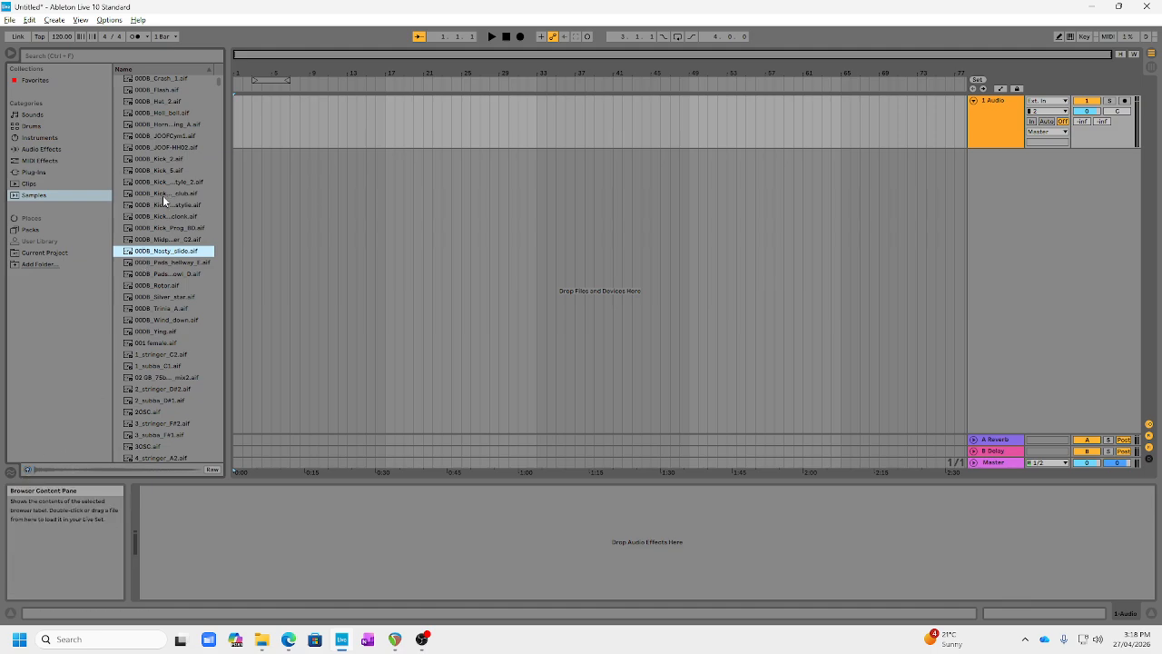
pyautogui.click(163, 195)
pyautogui.click(164, 227)
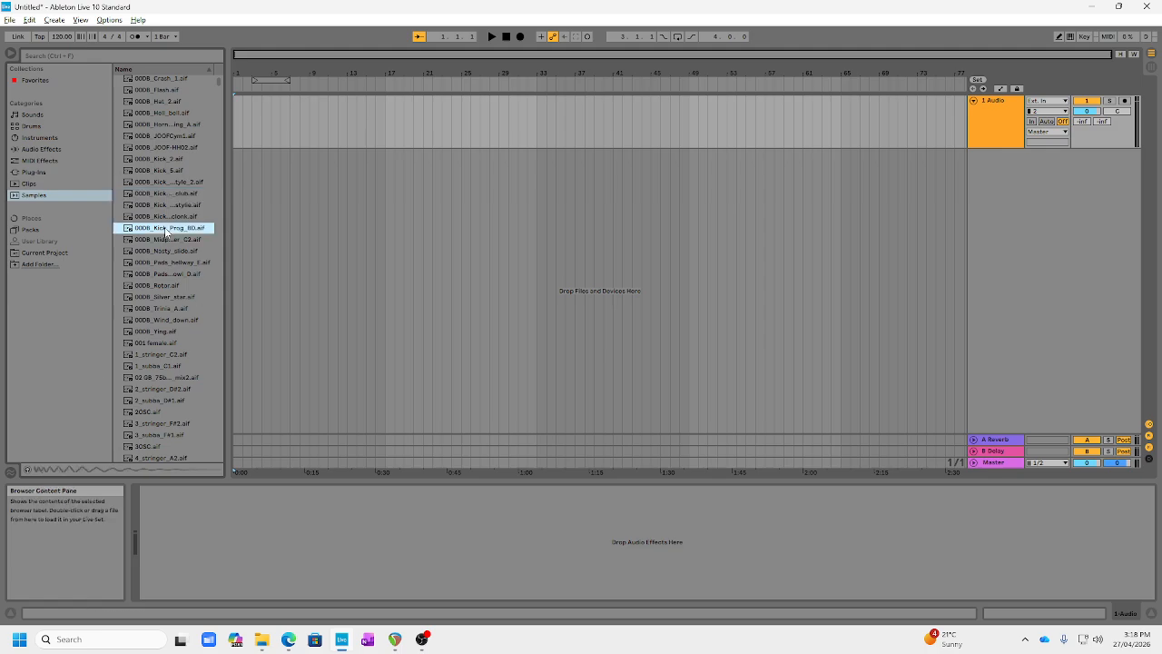
pyautogui.click(160, 251)
pyautogui.click(157, 183)
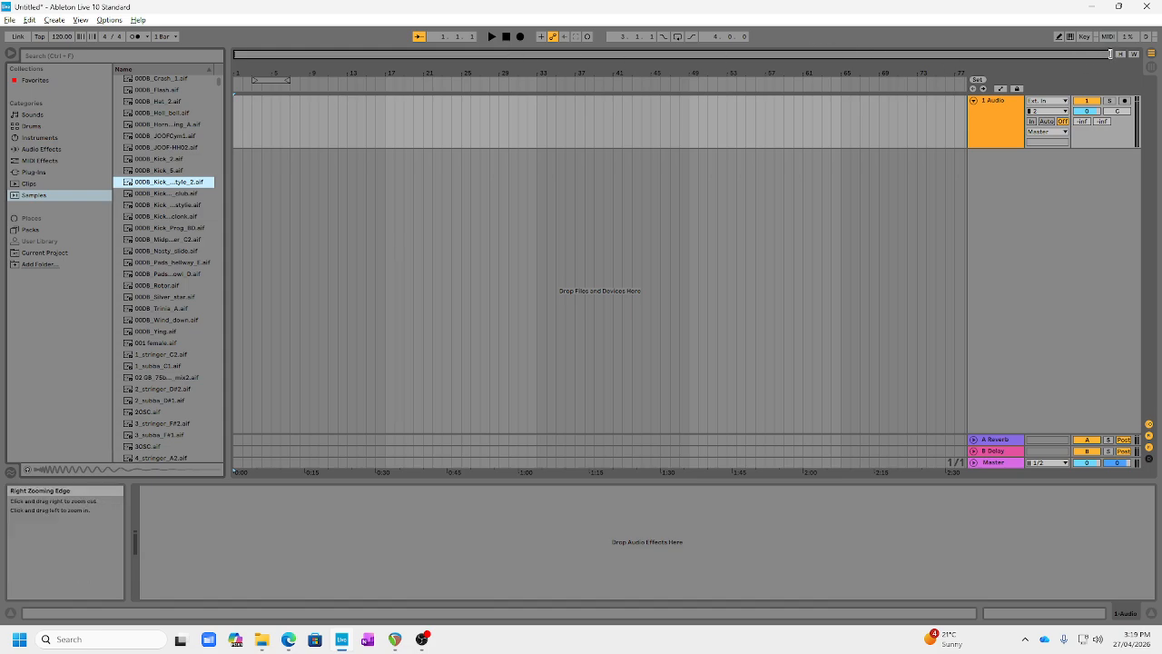
# - Select the first two bars of the audio track, from 1.1.1 to 3.1.1, and loop that selection
pyautogui.moveTo(1109, 54); pyautogui.dragTo(381, 52)
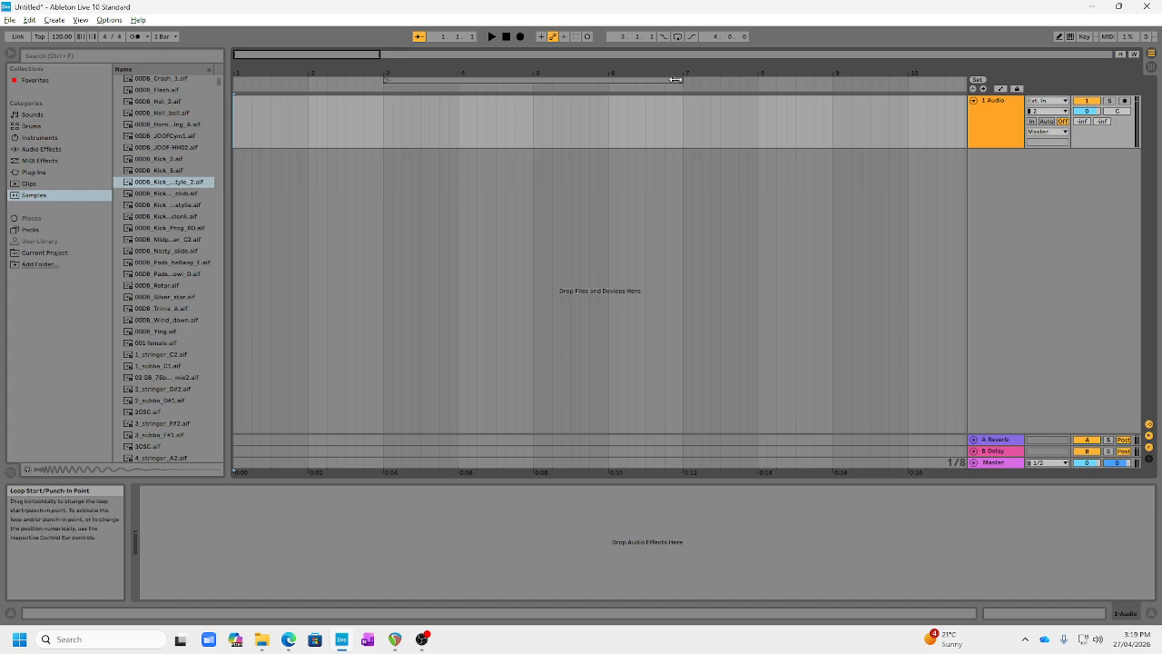
pyautogui.moveTo(381, 53); pyautogui.dragTo(266, 57)
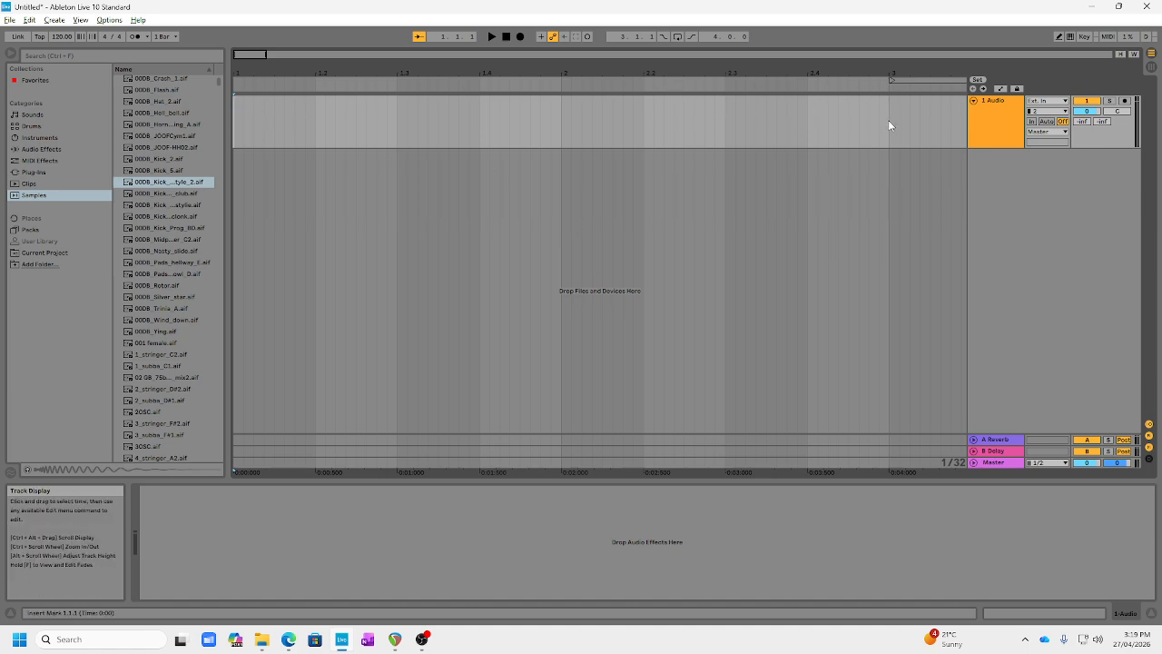
pyautogui.moveTo(888, 120); pyautogui.dragTo(217, 124)
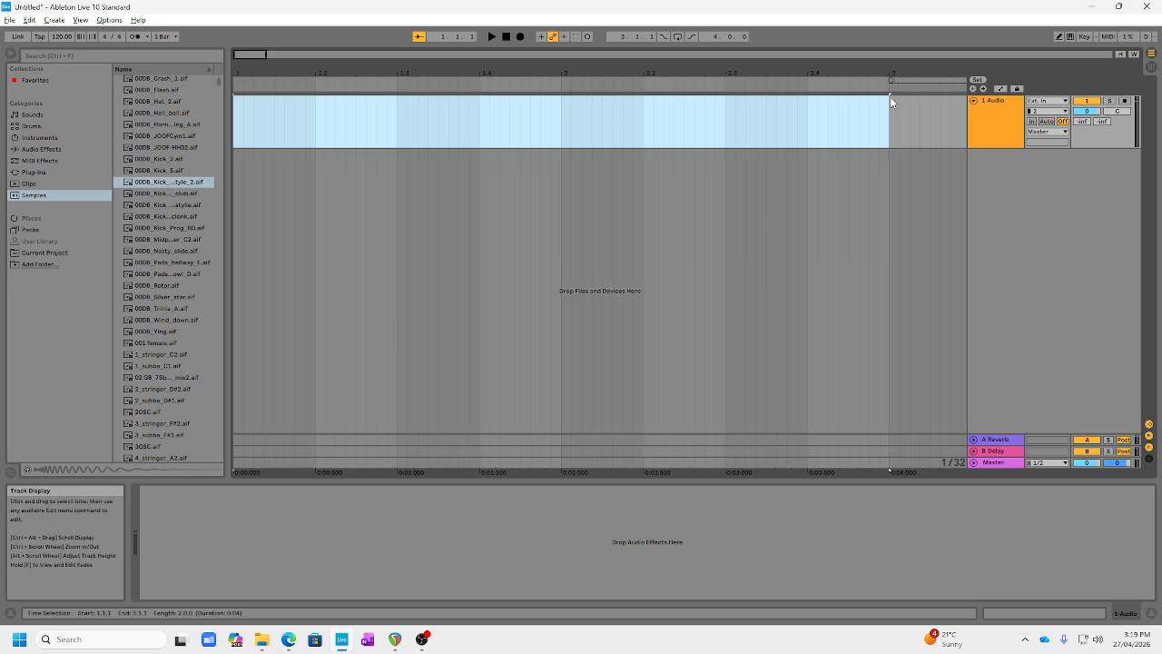
pyautogui.rightClick(693, 122)
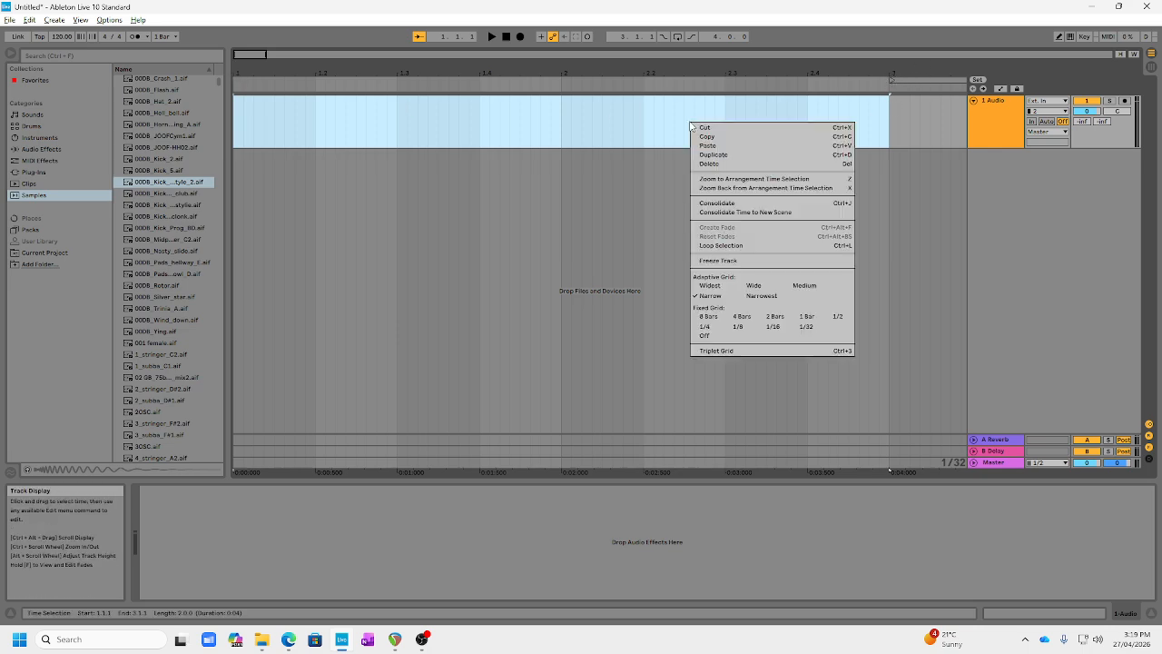
pyautogui.click(740, 246)
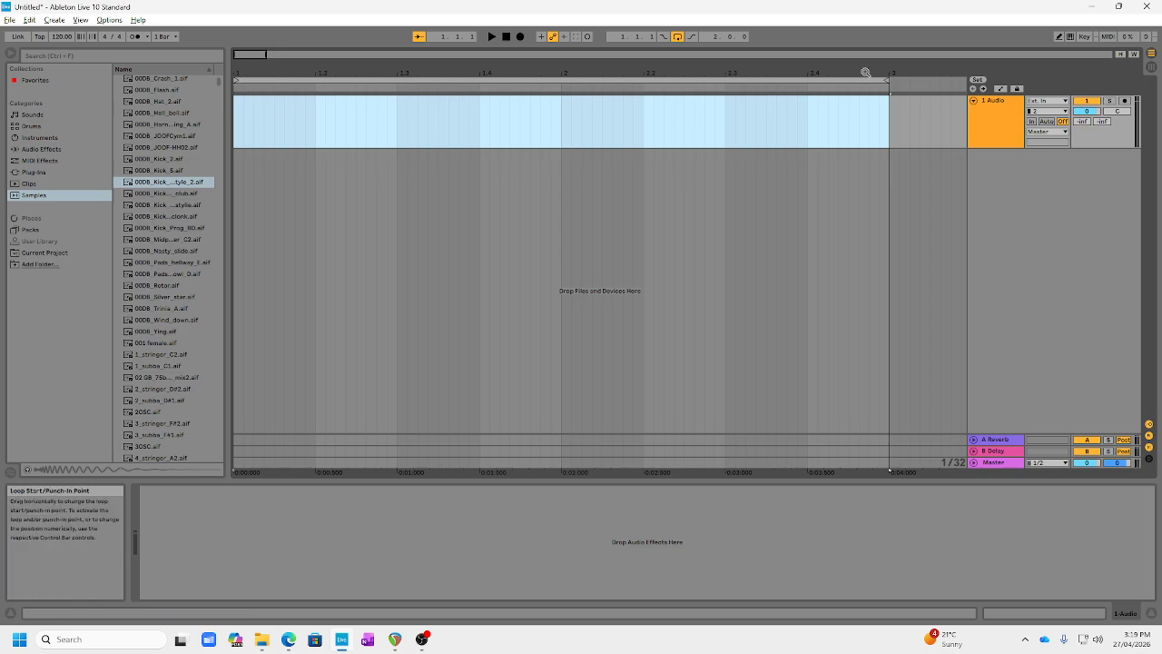
# - Play the loop briefly, then shorten it to the first bar and set the insert marker at 1.1.1
pyautogui.click(491, 36)
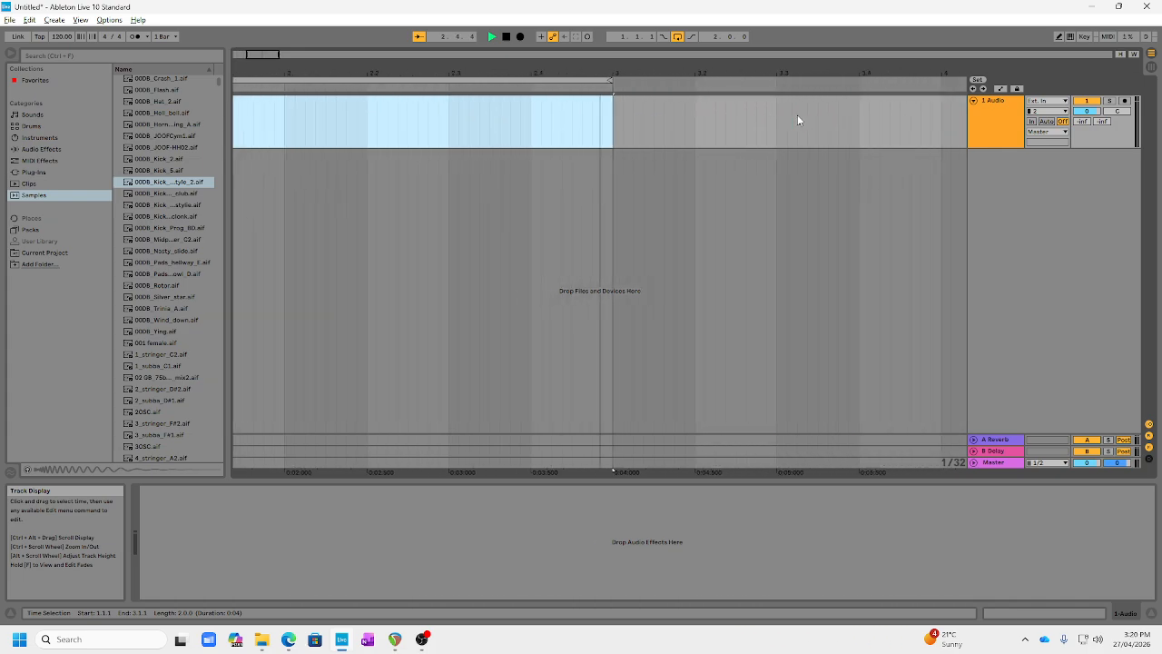
pyautogui.click(505, 37)
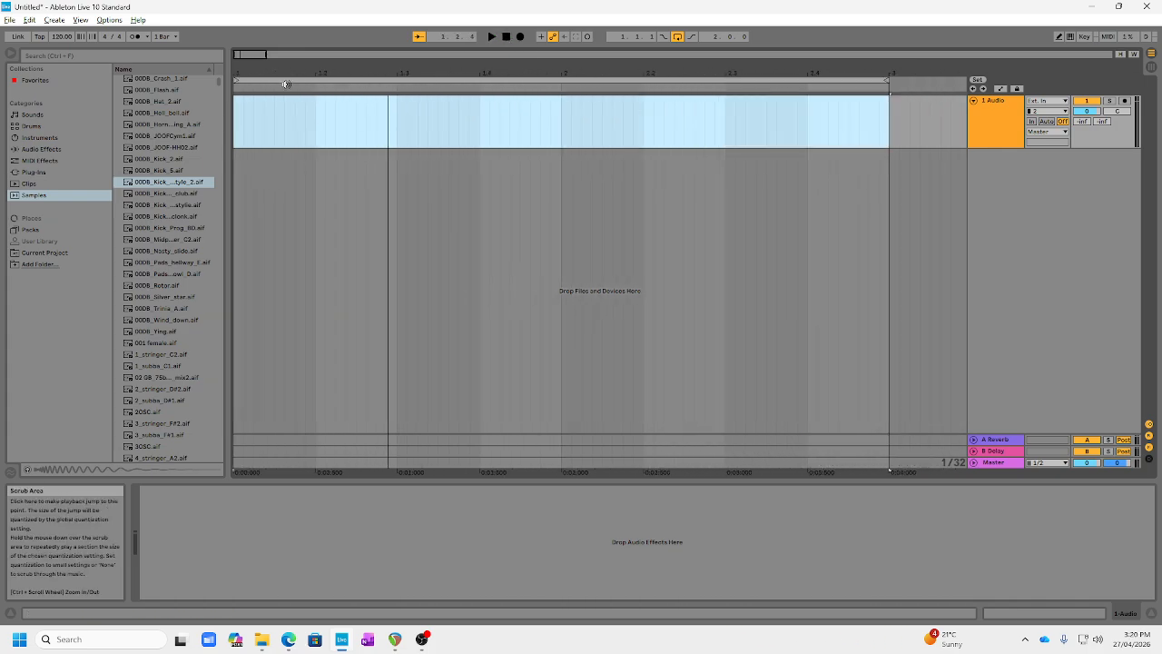
pyautogui.moveTo(887, 80); pyautogui.dragTo(560, 82)
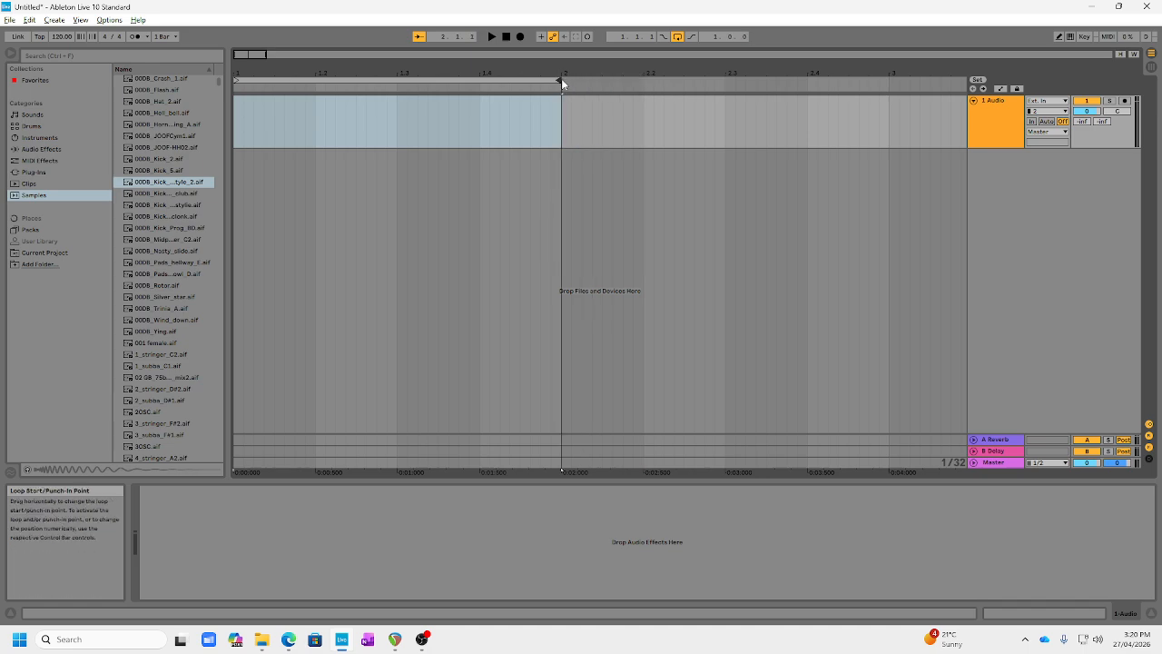
pyautogui.click(257, 103)
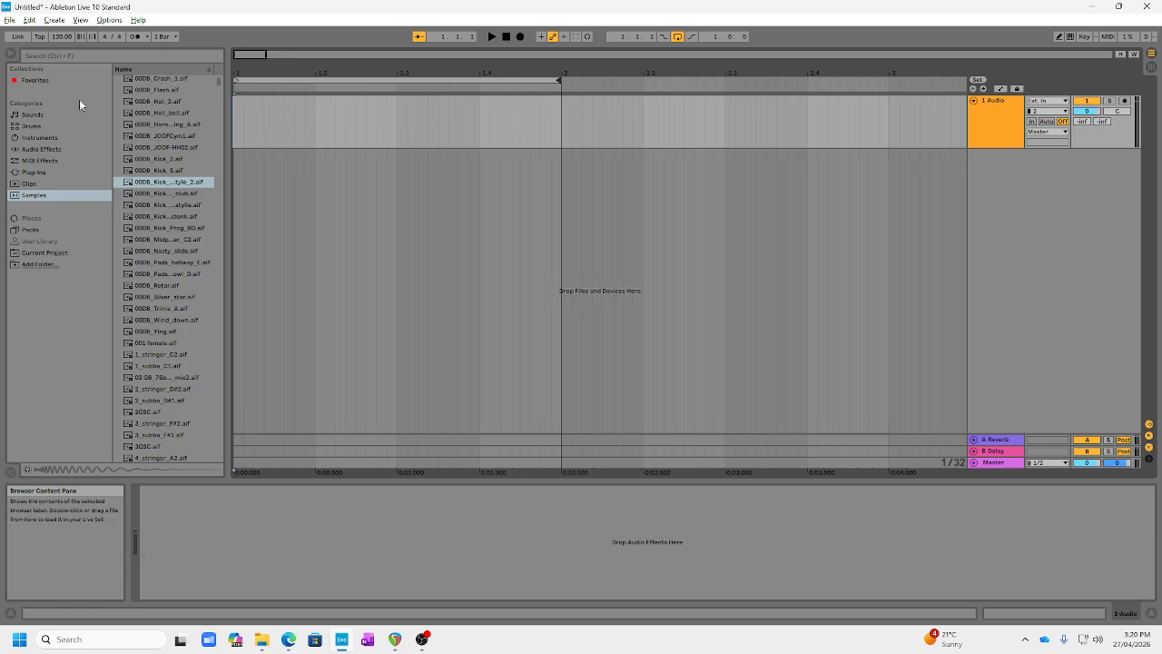
# - Search the samples for "kick" and preview 95-Stealth-Kicks, the 00DB clonk kick and 65-Carbon-KickSnare
pyautogui.click(59, 56)
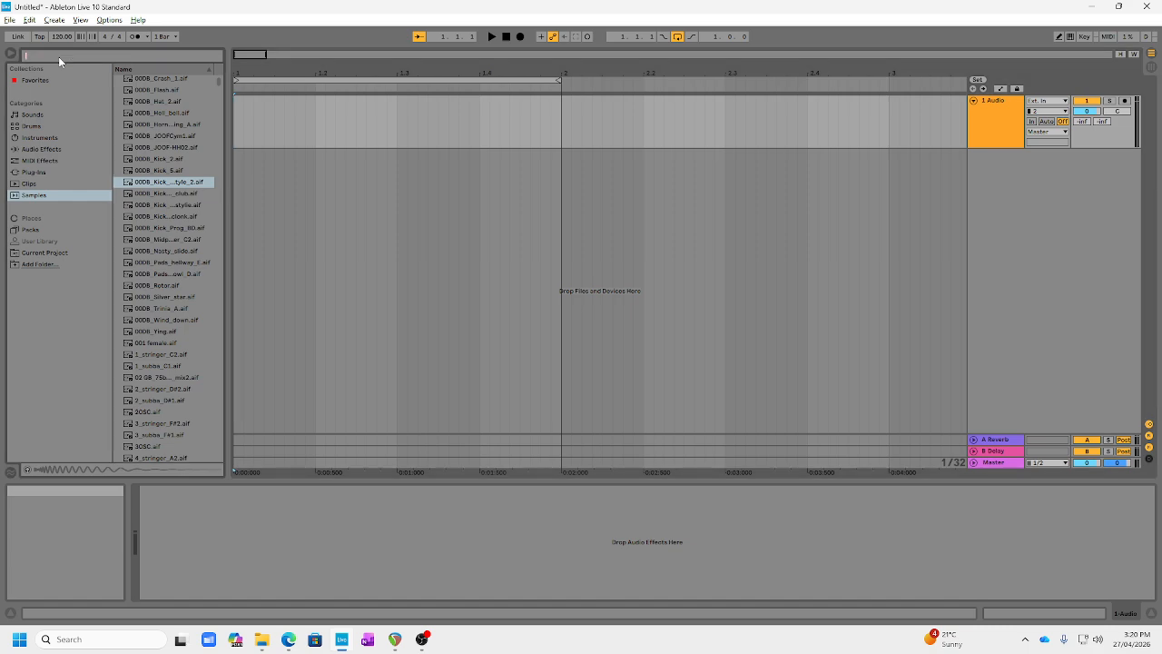
pyautogui.write('kick')
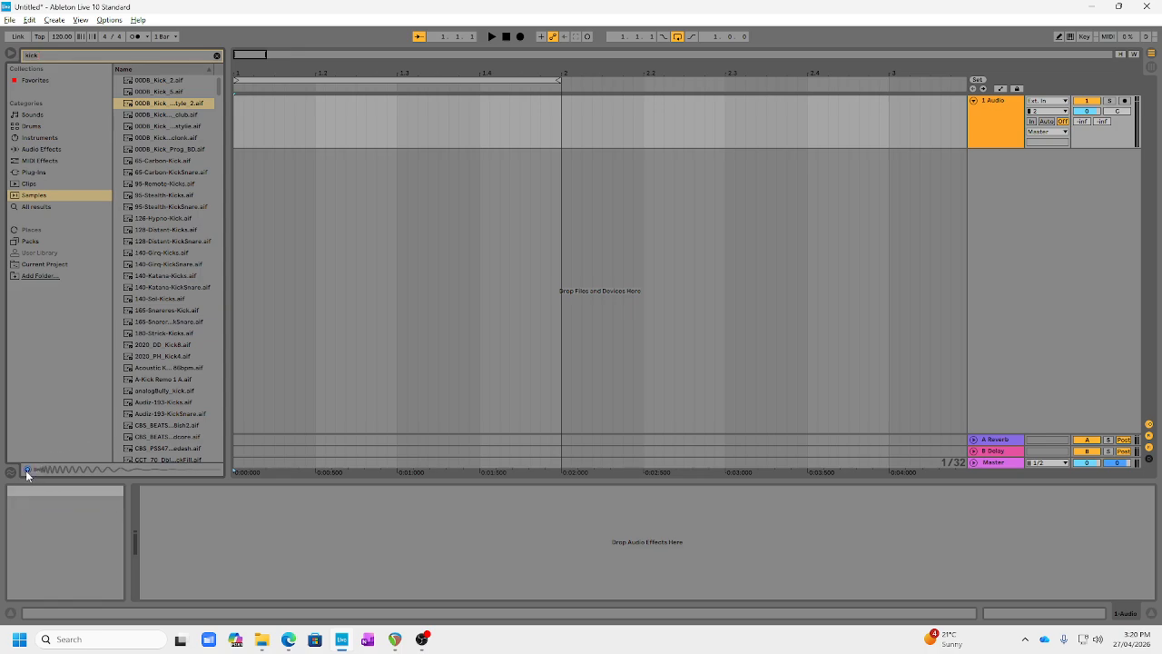
pyautogui.click(145, 194)
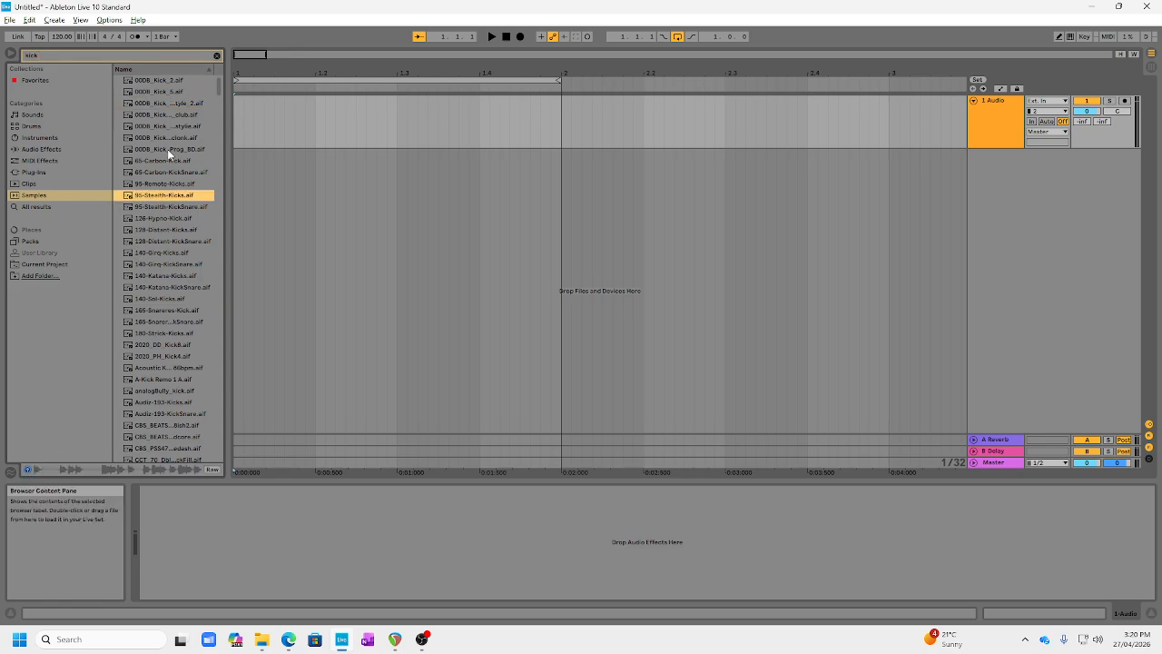
pyautogui.click(158, 138)
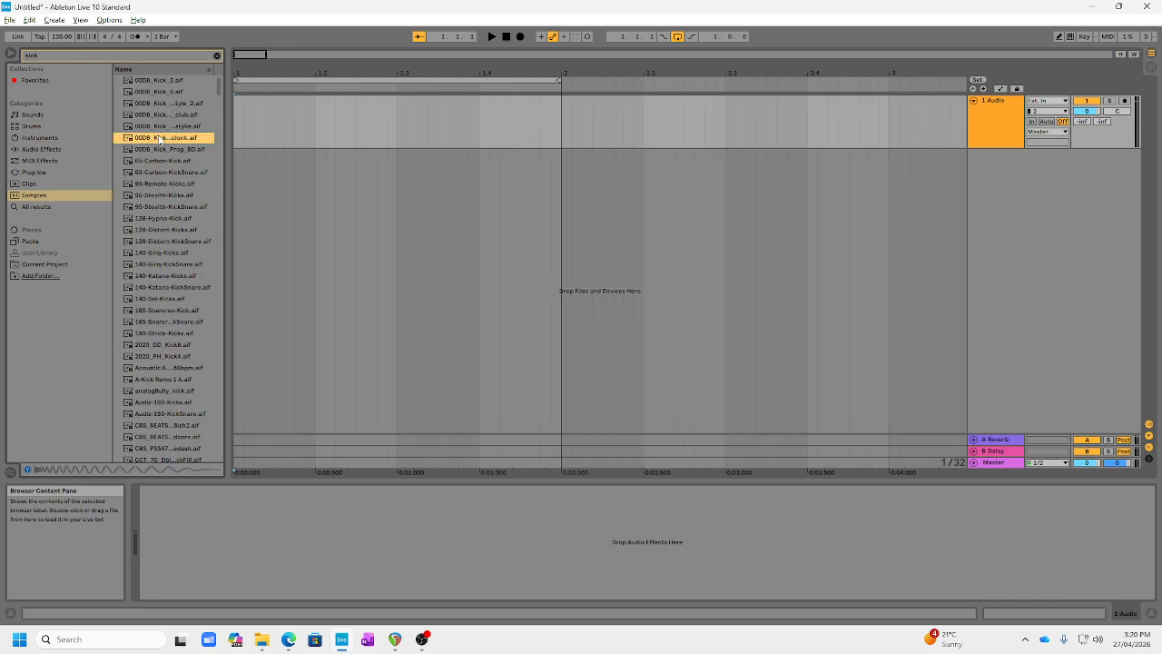
pyautogui.click(149, 172)
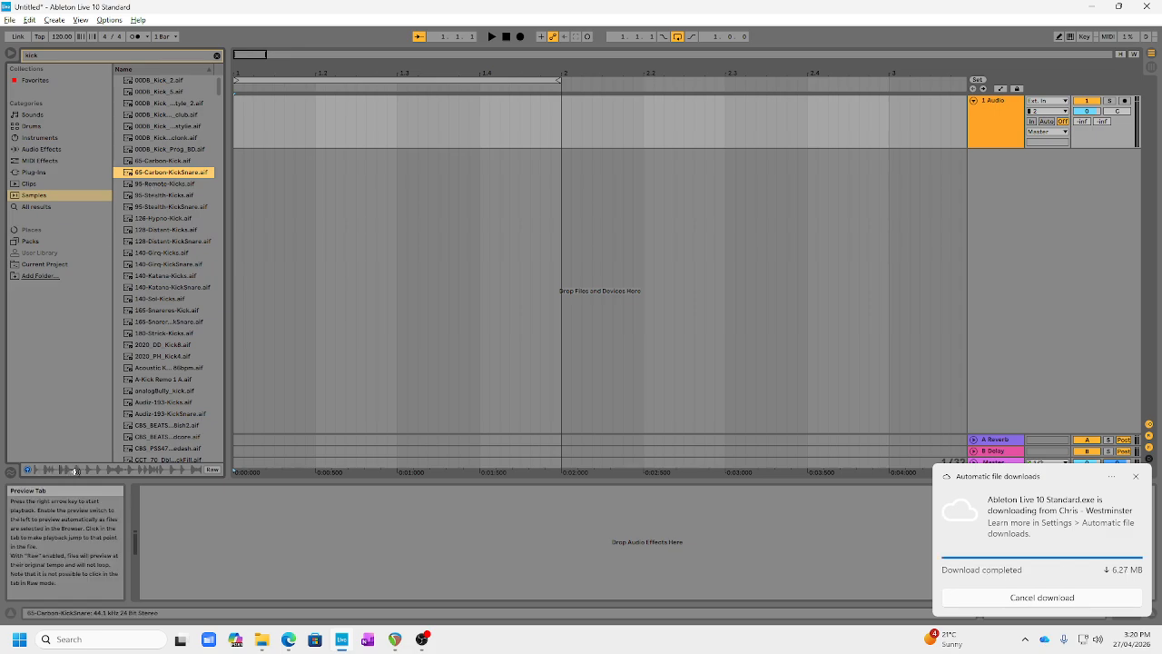
# - Preview the 00DB clonk and Blondie_club kicks, and place the Blondie_club kick on the audio track at 1.1.1
pyautogui.click(160, 137)
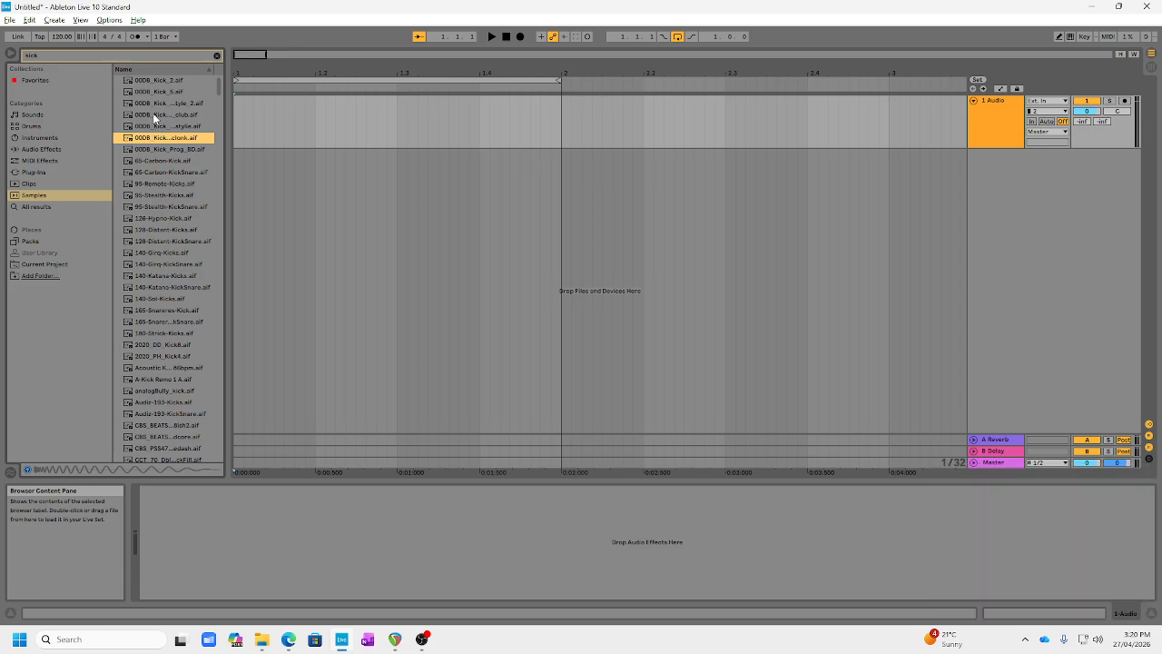
pyautogui.click(155, 115)
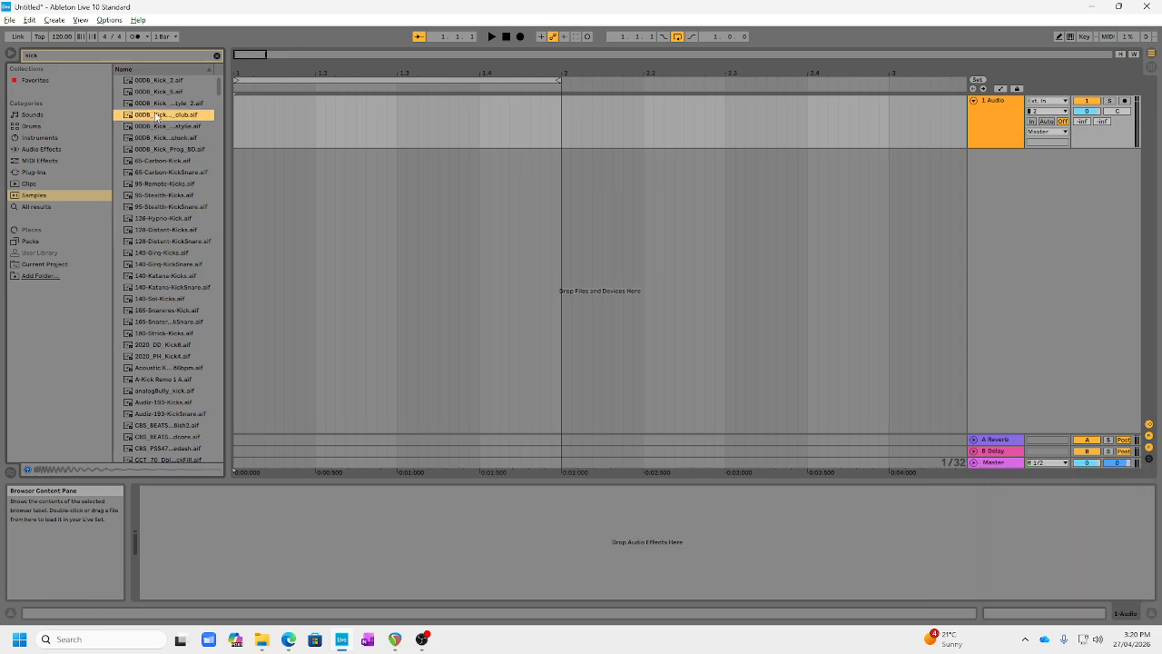
pyautogui.moveTo(154, 115); pyautogui.dragTo(237, 117)
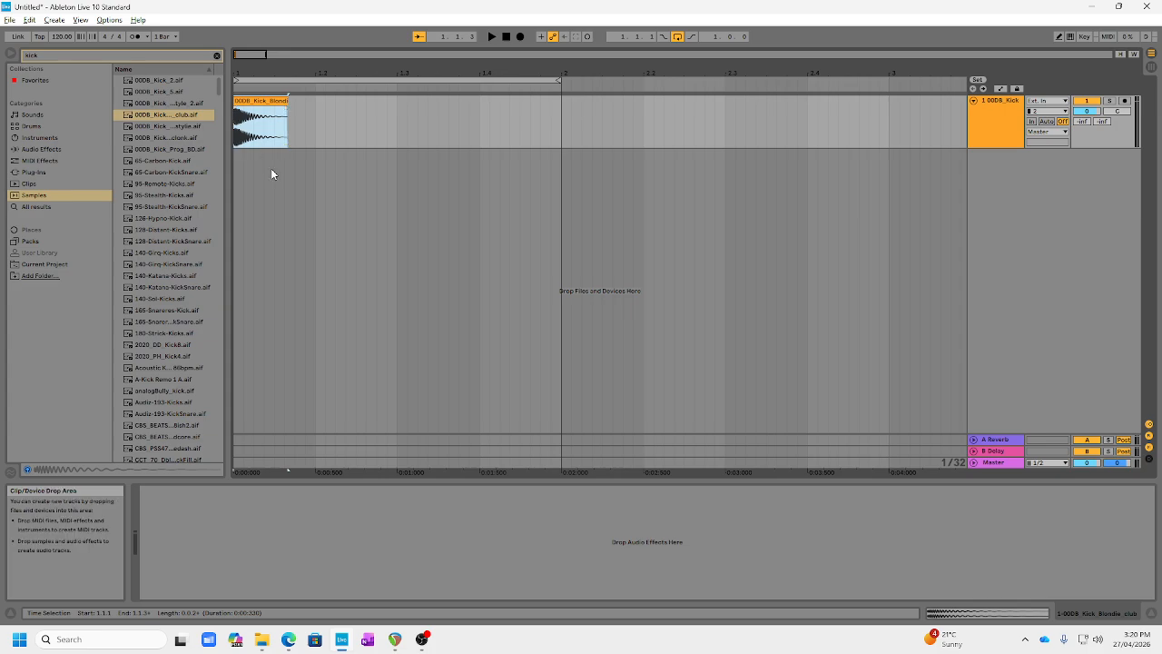
pyautogui.click(254, 102)
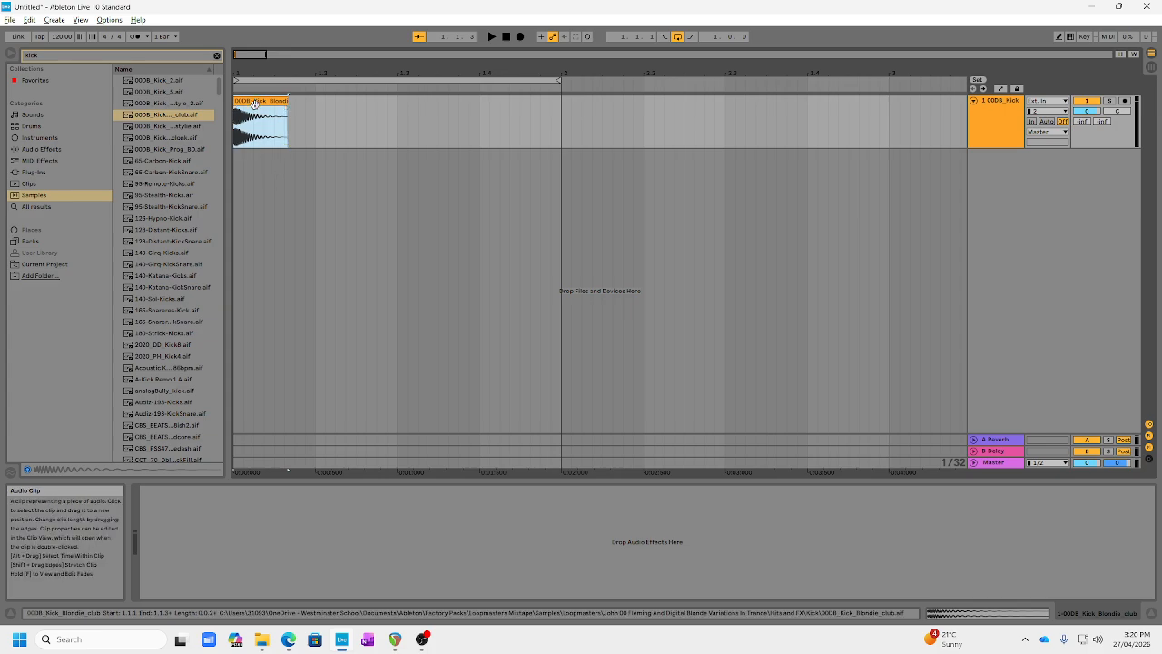
pyautogui.moveTo(146, 114); pyautogui.dragTo(508, 100)
pyautogui.moveTo(480, 102); pyautogui.dragTo(317, 102)
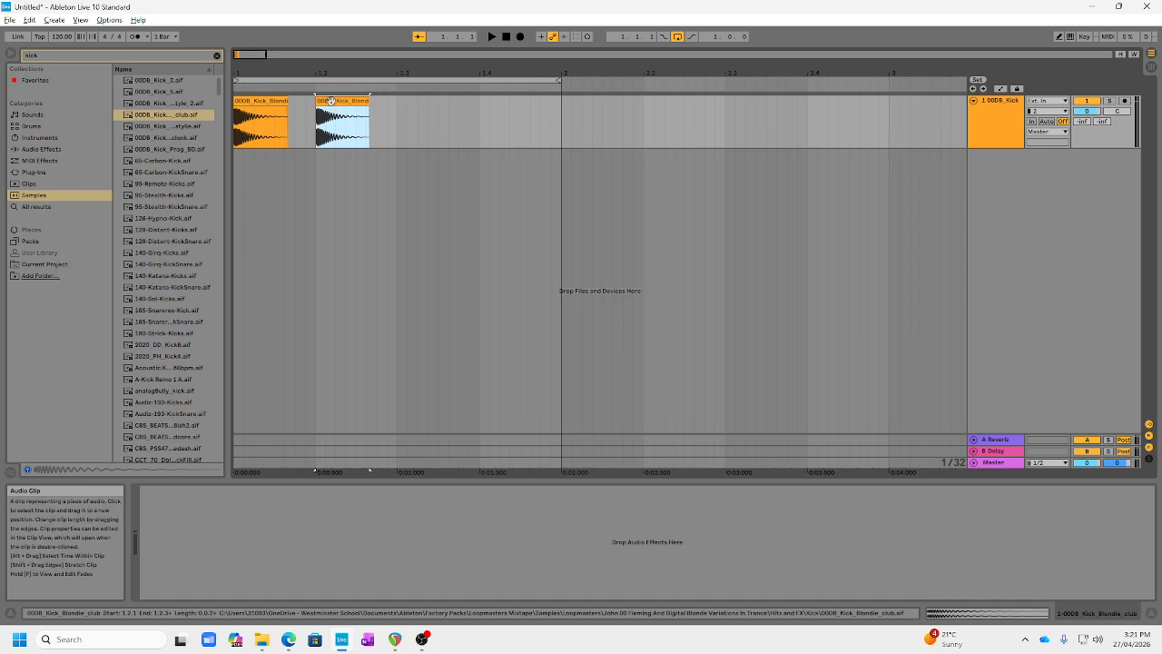
pyautogui.press('Delete')
# - Copy the kick clip at 1.1.1 to beats 1.2.1, 1.3.1 and 1.4.1 for a four-on-the-floor pattern
pyautogui.click(285, 111)
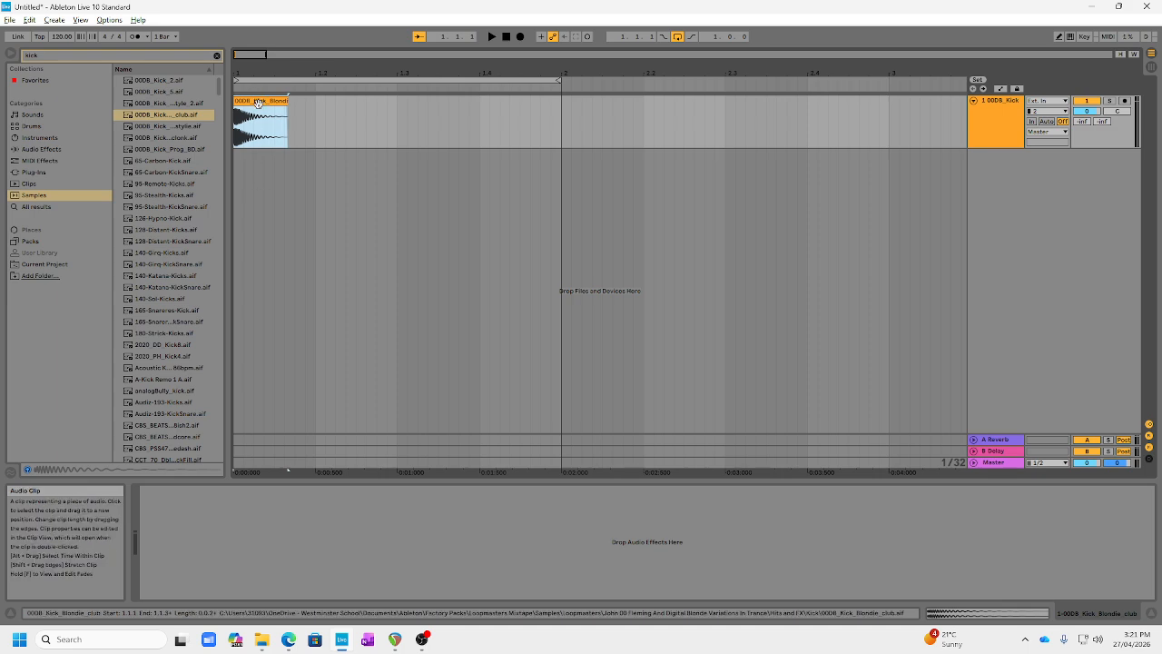
pyautogui.click(398, 133)
pyautogui.click(260, 102)
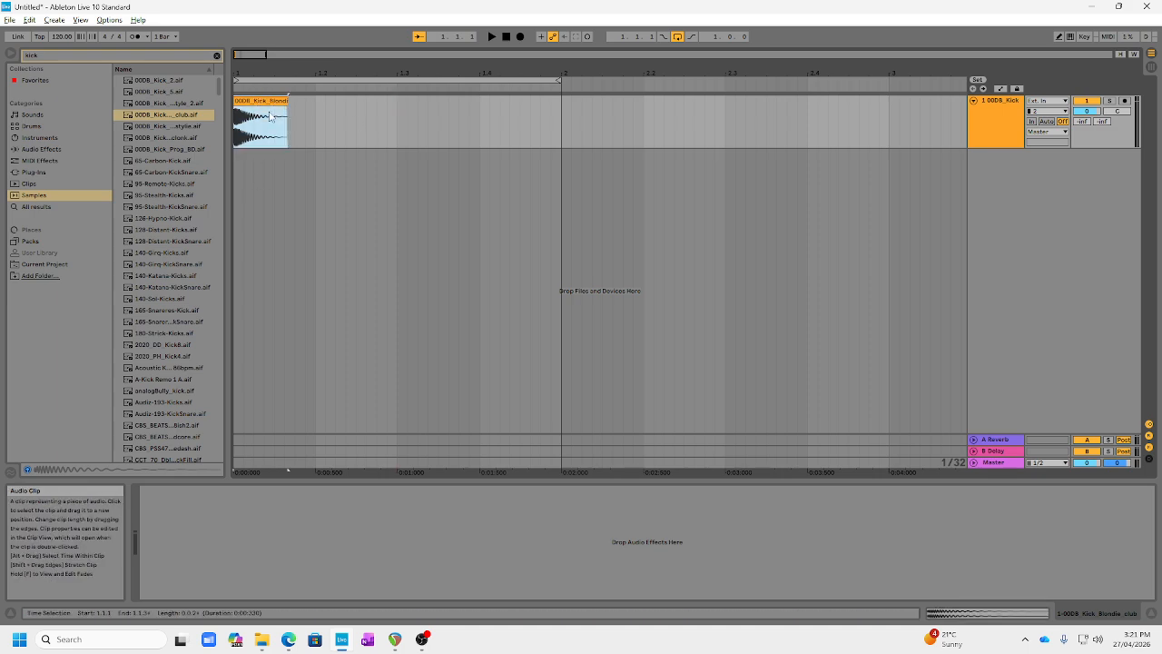
pyautogui.click(316, 119)
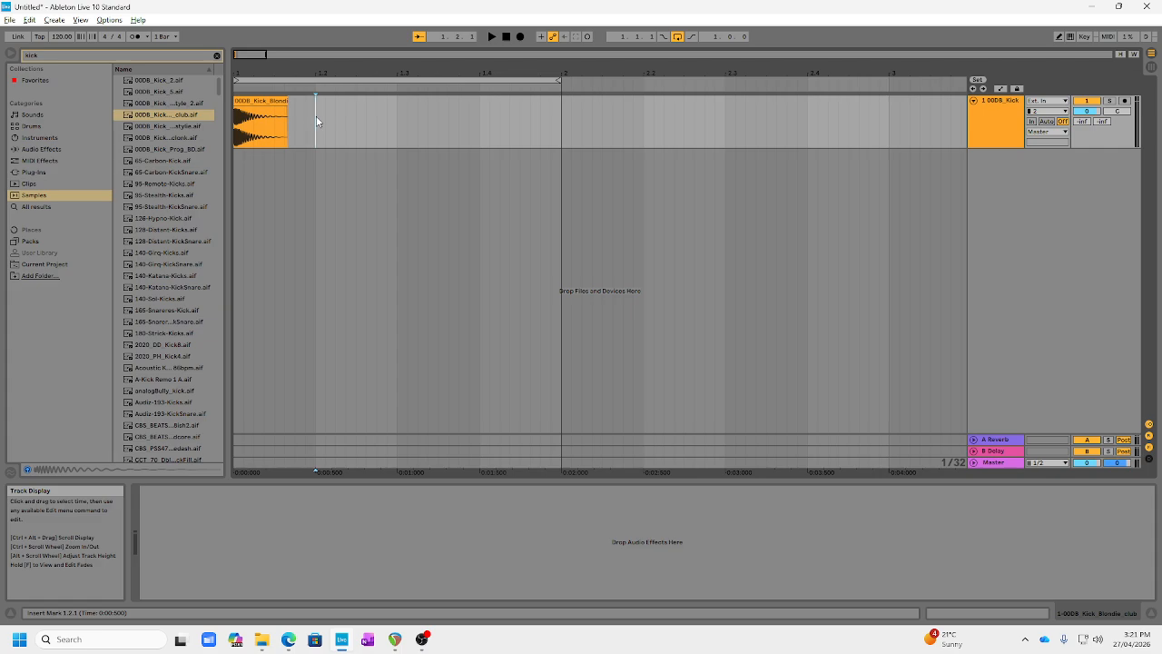
pyautogui.hotkey('ctrl', 'v')
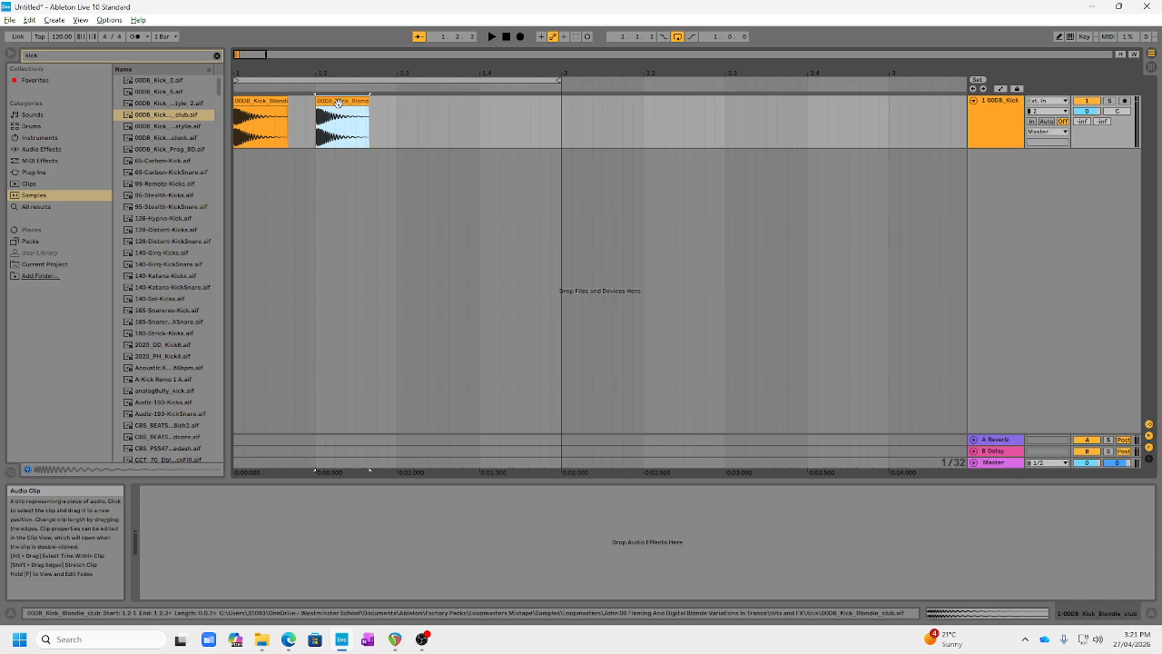
pyautogui.moveTo(337, 102); pyautogui.dragTo(502, 103)
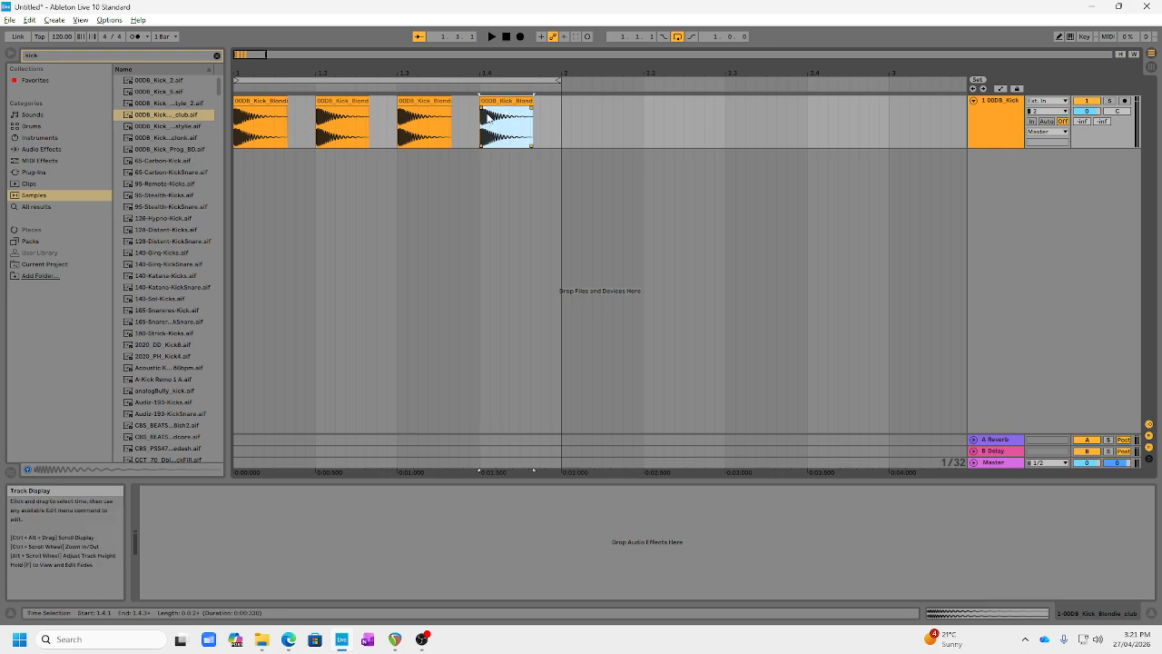
# - Play the one-bar kick loop from the start, and stop playback
pyautogui.click(506, 37)
pyautogui.click(491, 37)
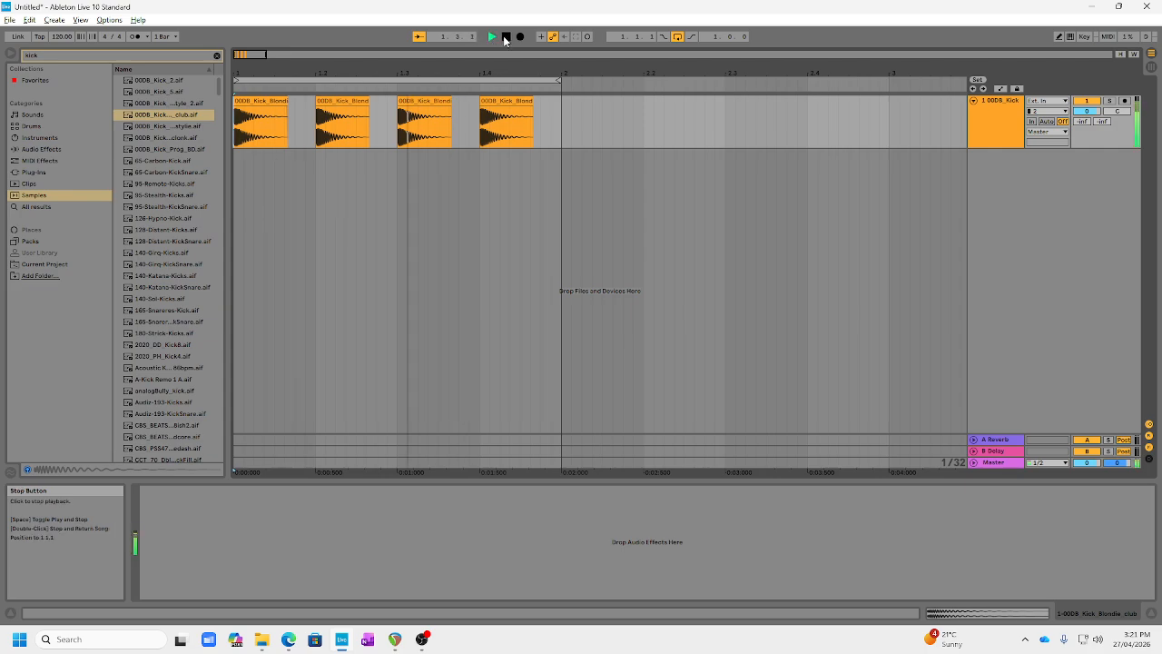
pyautogui.click(506, 37)
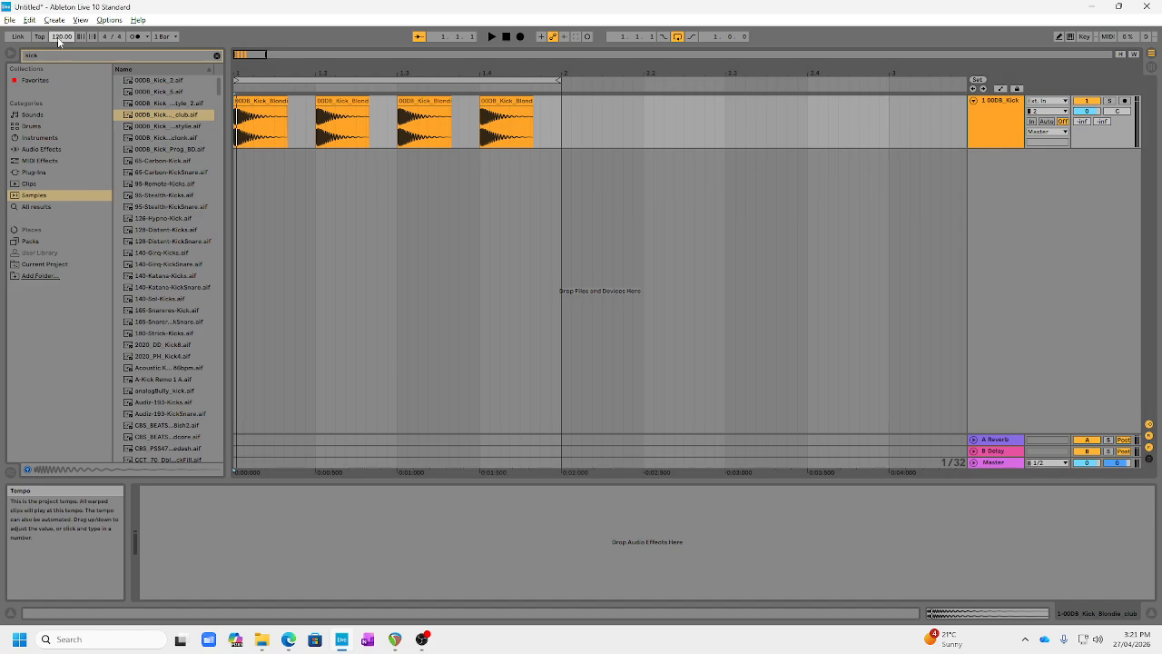
# - Lower the project tempo to 71 BPM and audition the kick loop at that speed
pyautogui.moveTo(61, 36); pyautogui.dragTo(61, 71)
pyautogui.press('space')
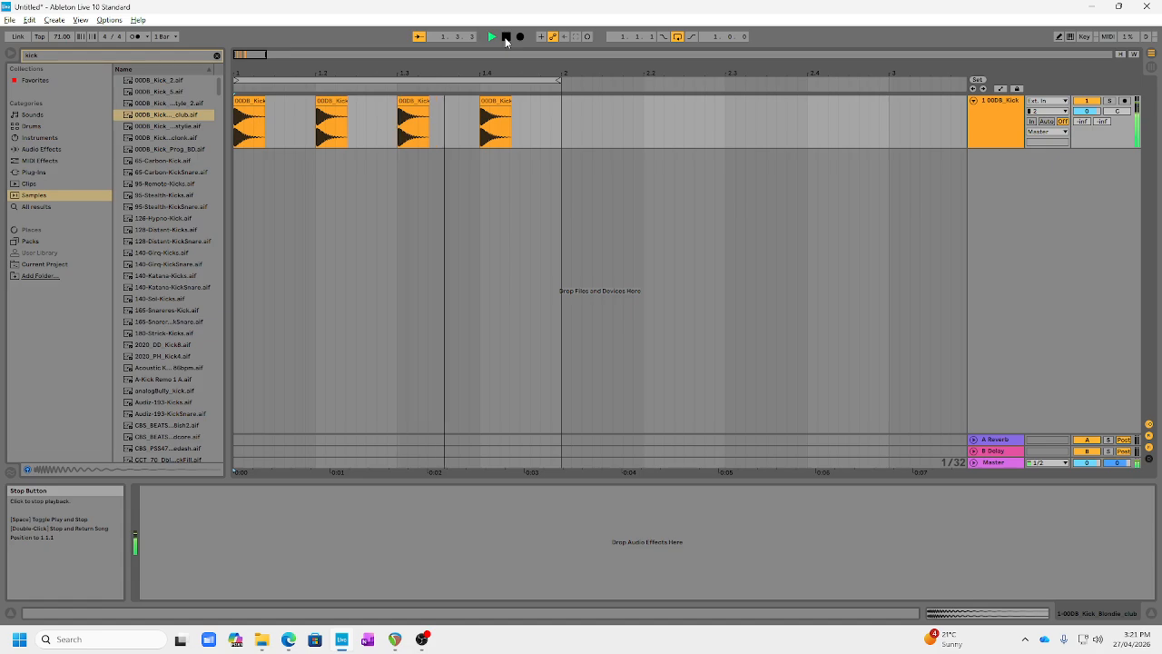
pyautogui.press('space')
# - Set the project tempo to 140 BPM and audition the kick loop at that speed
pyautogui.click(61, 37)
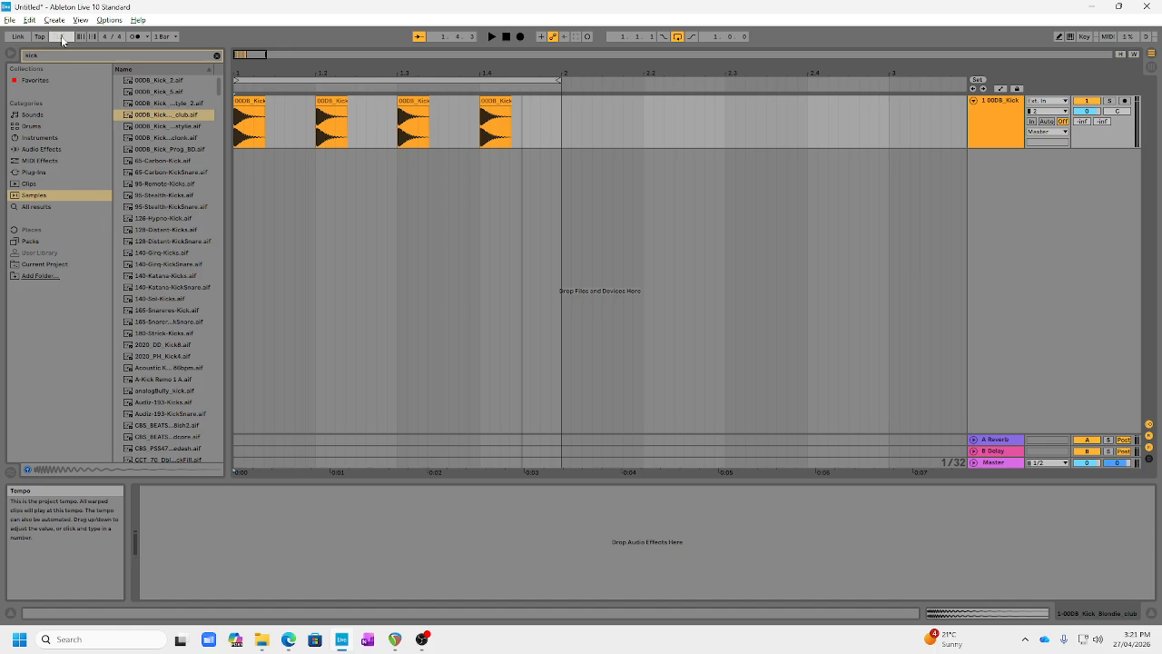
pyautogui.press('Return')
pyautogui.press('space')
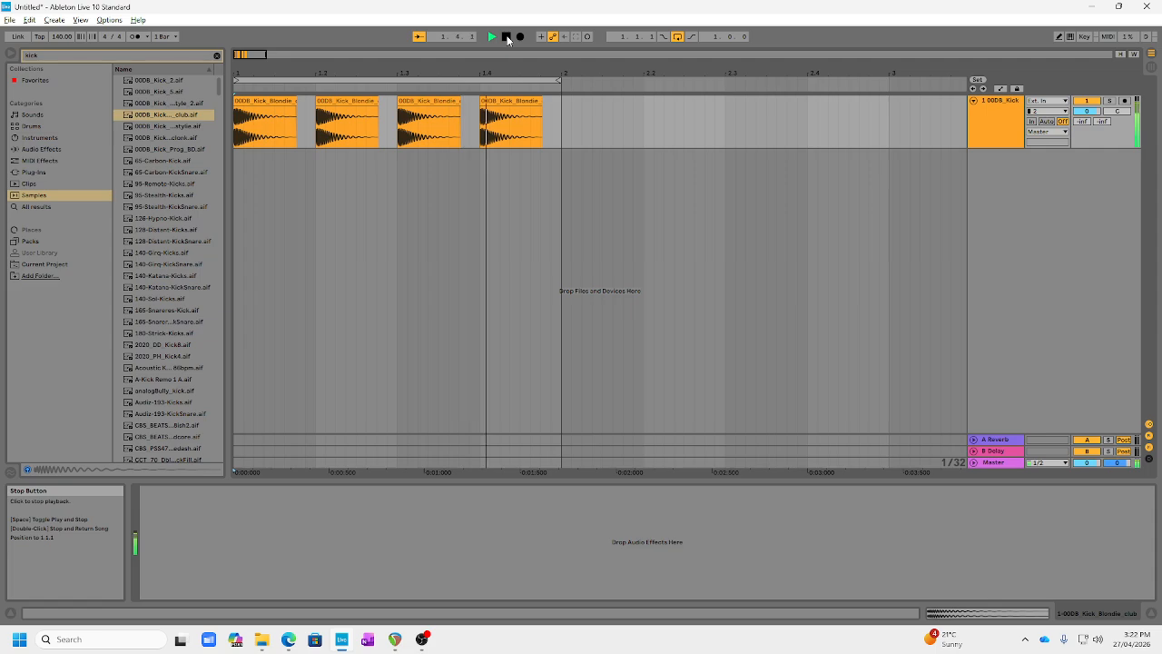
pyautogui.click(505, 37)
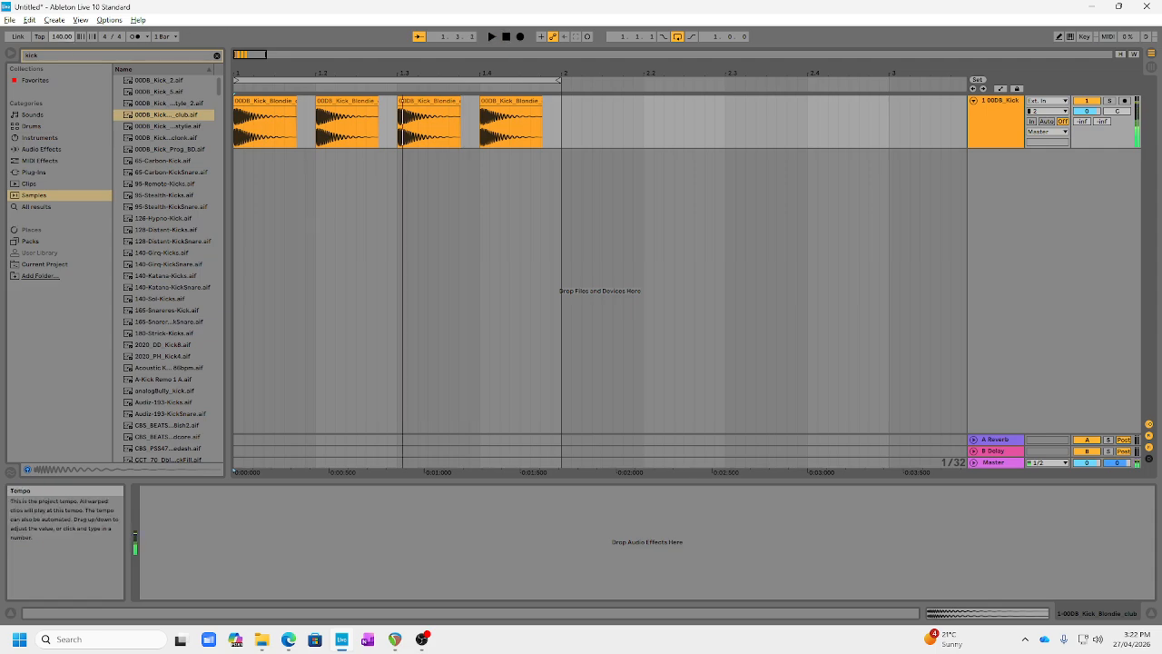
# - Set the project tempo to 120 BPM and play the kick loop briefly
pyautogui.click(68, 41)
pyautogui.write('120')
pyautogui.press('Return')
pyautogui.click(492, 38)
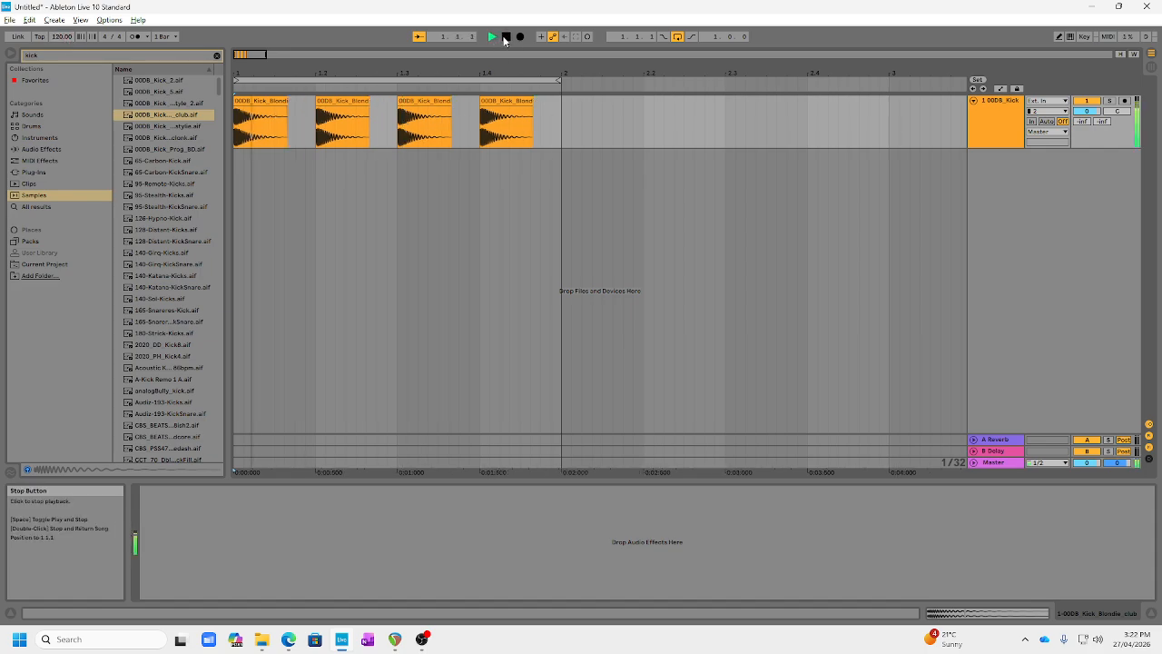
pyautogui.click(505, 37)
# - Search the samples for "clap" and preview Clap 909
pyautogui.click(51, 57)
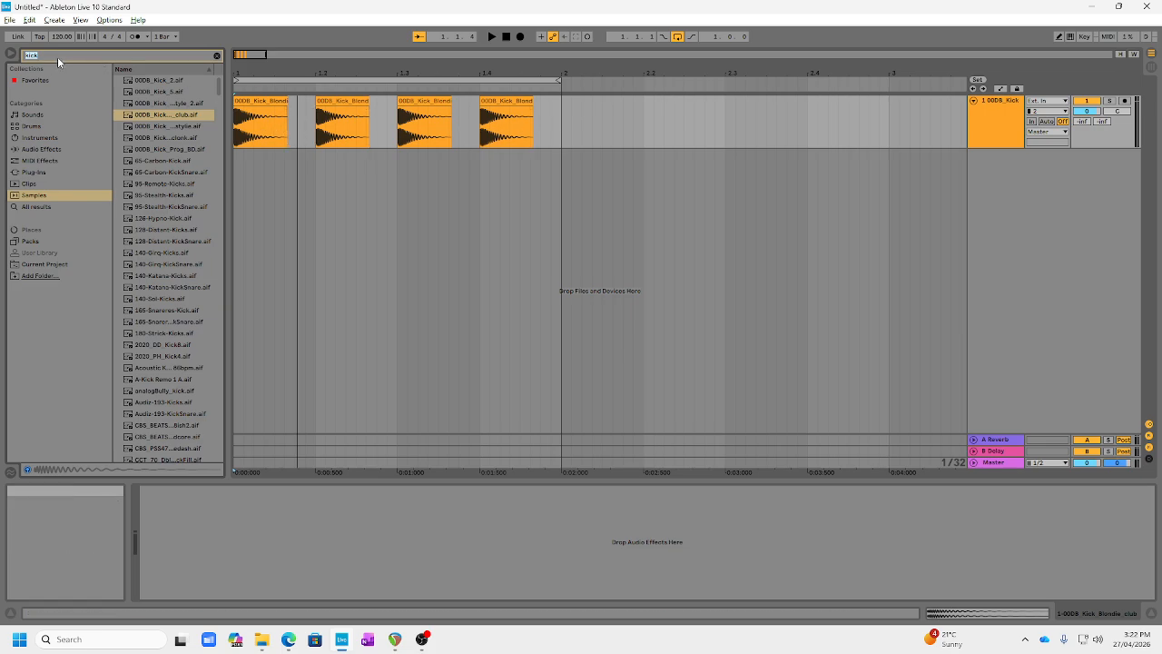
pyautogui.write('clap')
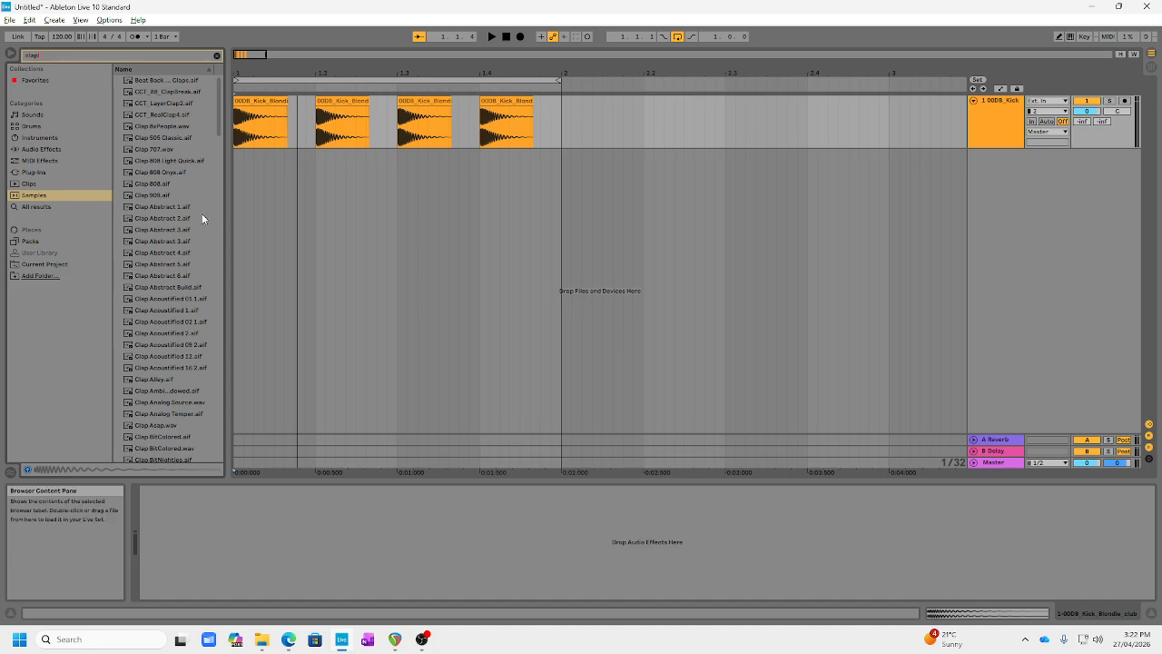
pyautogui.click(153, 198)
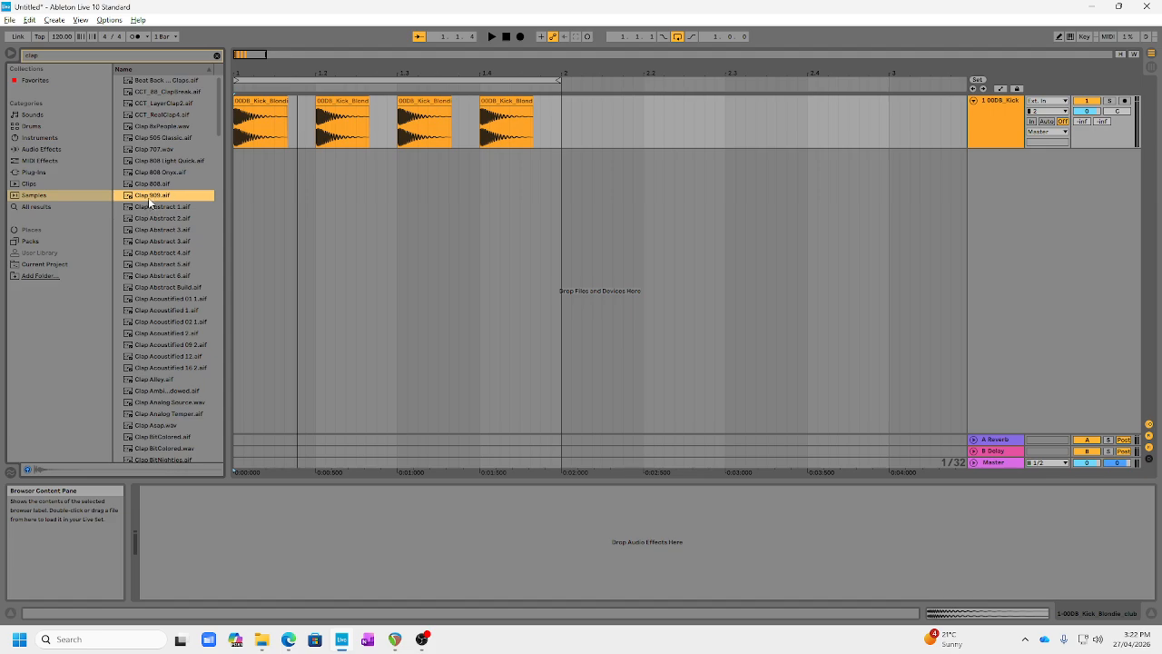
# - Place Clap 909 on a new track at 1.2.1 and trim the clip to end at 1.2.3
pyautogui.moveTo(150, 196)
pyautogui.mouseDown()
pyautogui.moveTo(258, 203)
pyautogui.moveTo(323, 177)
pyautogui.moveTo(325, 218)
pyautogui.moveTo(318, 188)
pyautogui.moveTo(550, 122)
pyautogui.moveTo(255, 117)
pyautogui.moveTo(580, 136)
pyautogui.moveTo(580, 164)
pyautogui.moveTo(556, 168)
pyautogui.moveTo(316, 171)
pyautogui.mouseUp()
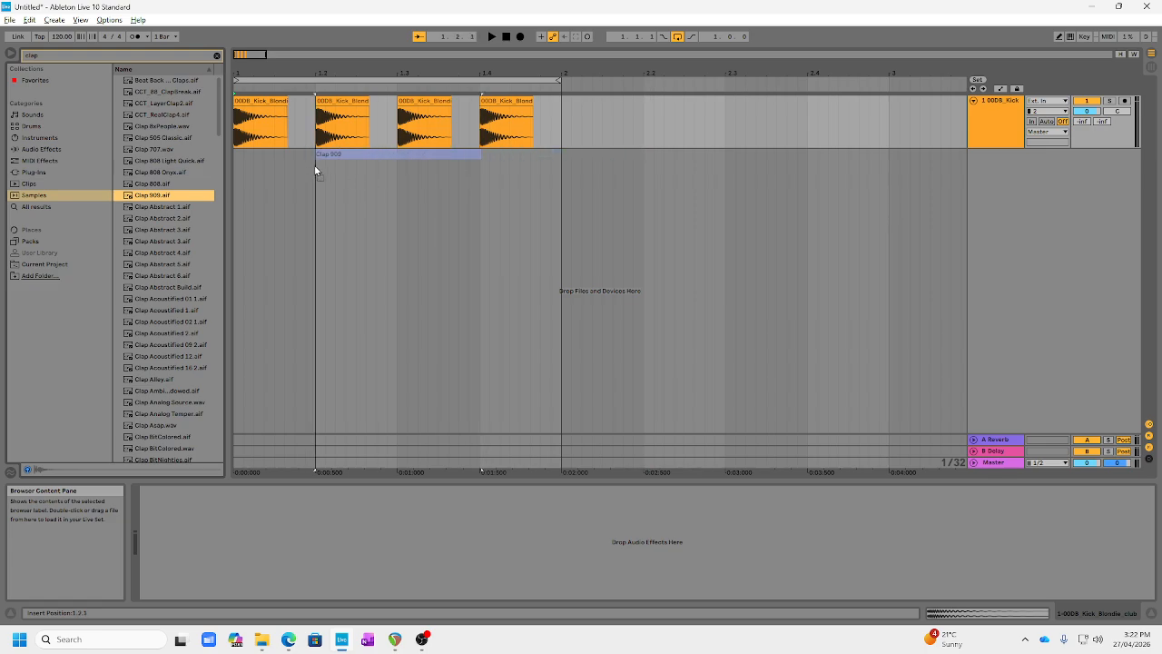
pyautogui.moveTo(316, 171)
pyautogui.mouseDown()
pyautogui.moveTo(319, 79)
pyautogui.moveTo(324, 163)
pyautogui.mouseUp()
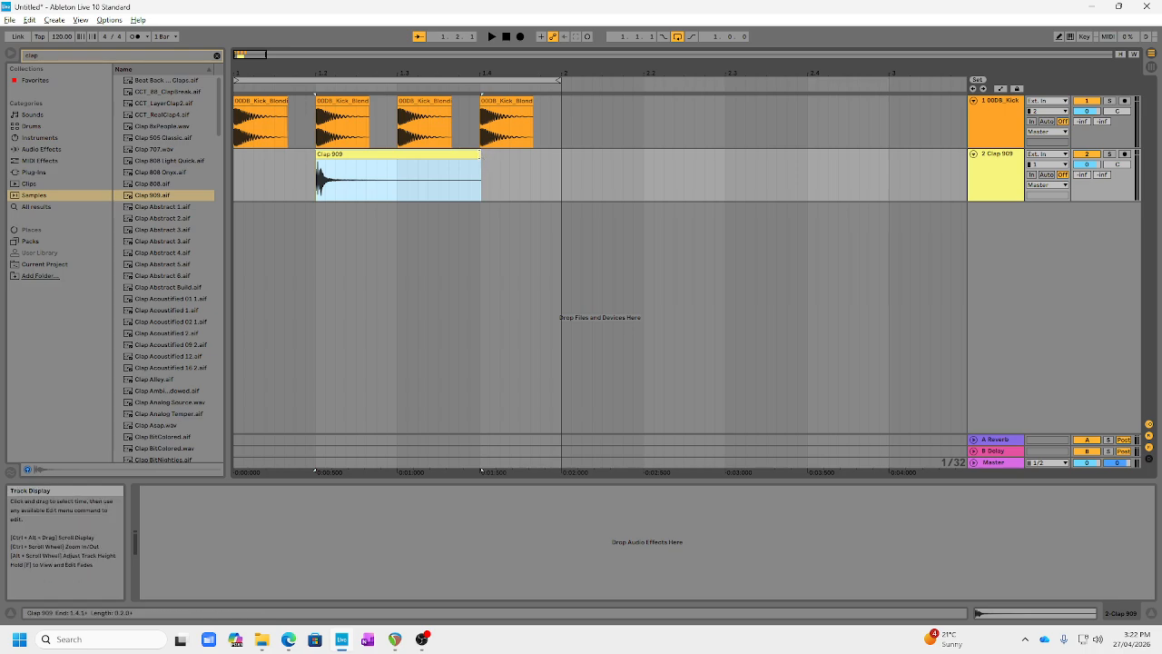
pyautogui.moveTo(481, 178); pyautogui.dragTo(356, 177)
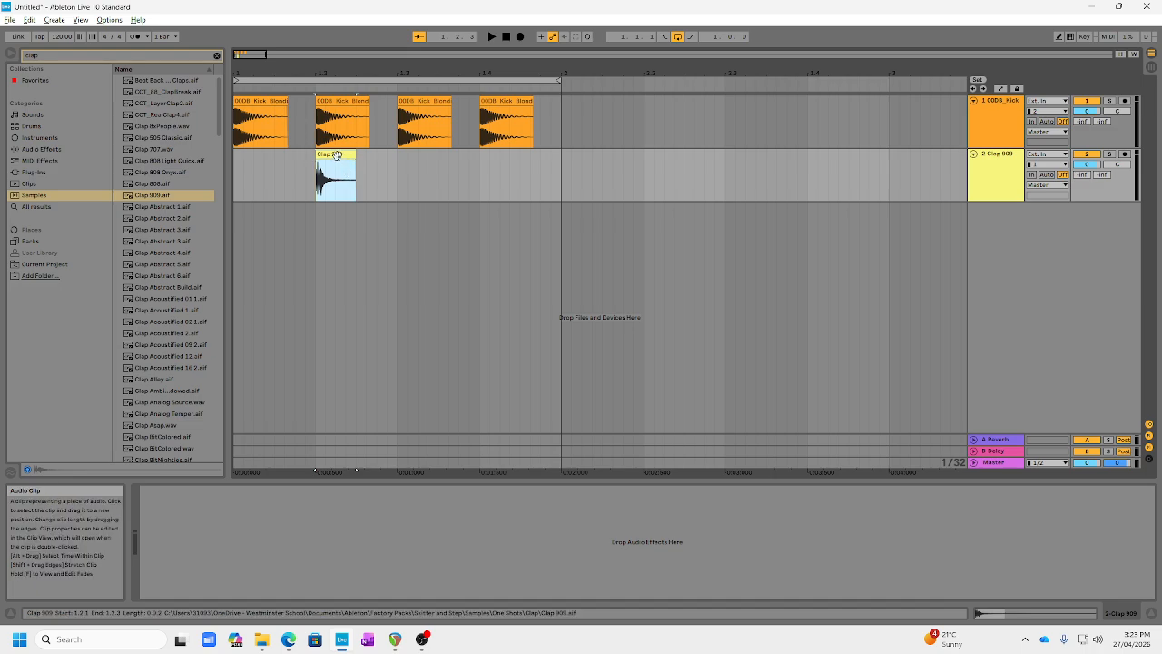
# - Duplicate the trimmed clap at 1.4.1 and play the loop with kick and clap together
pyautogui.moveTo(337, 155); pyautogui.dragTo(504, 160)
pyautogui.click(506, 36)
pyautogui.click(491, 38)
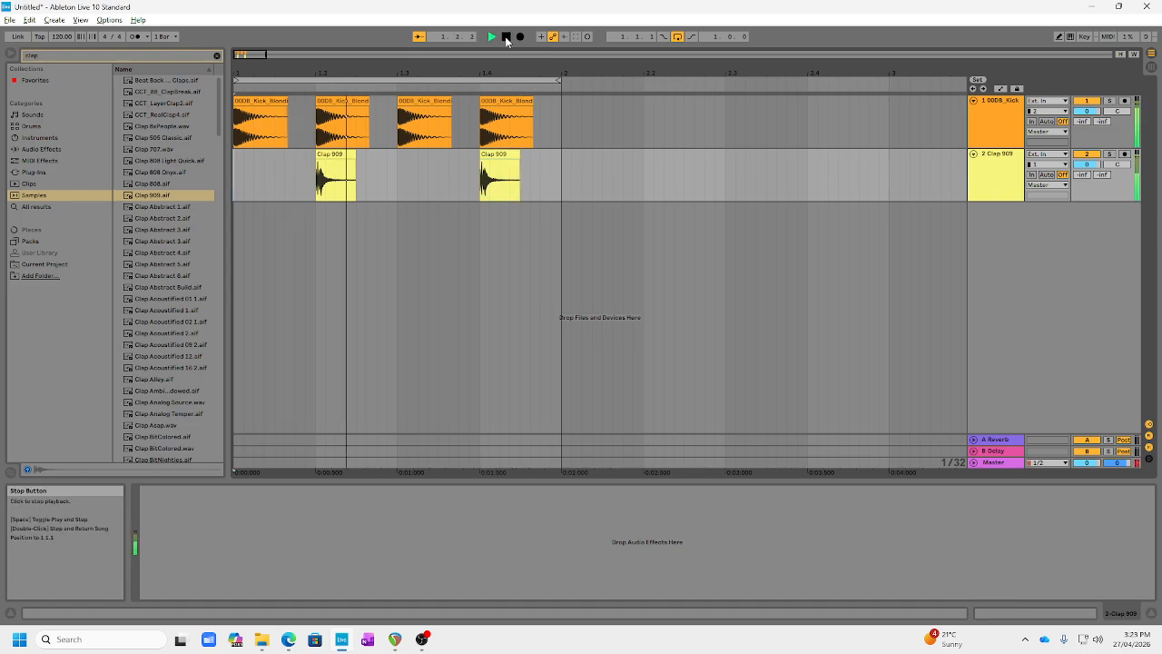
pyautogui.click(506, 38)
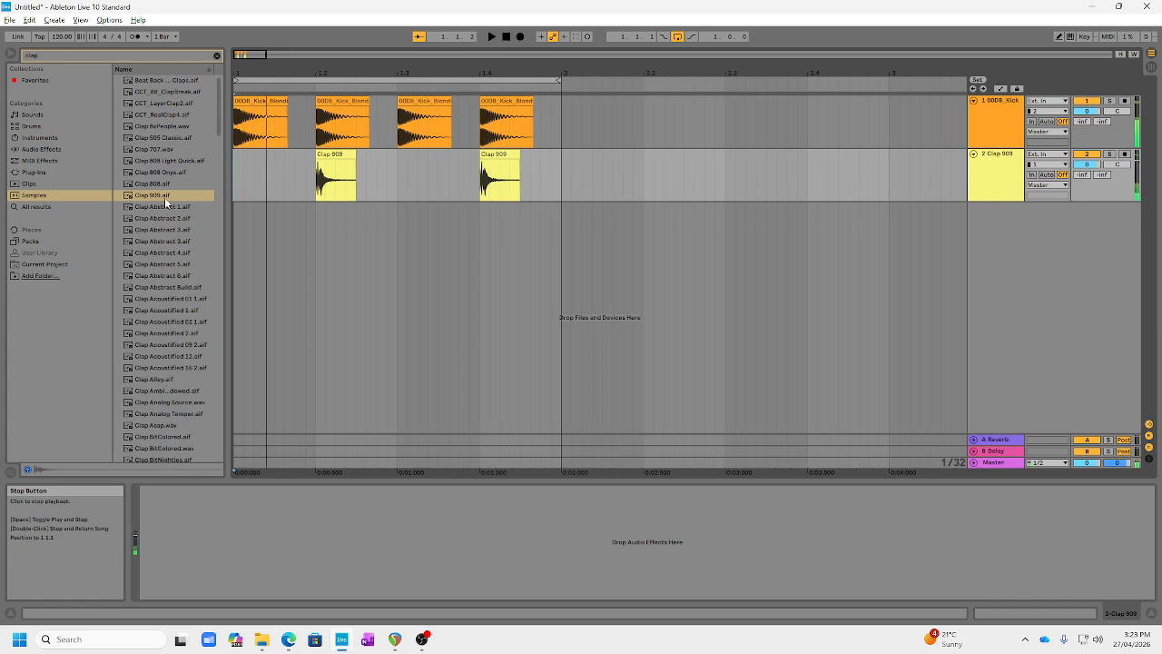
# - Search the samples for "snare" and preview the Hypno-Snare, 165-Snareres-Kick and 165-Snareres-Hats samples
pyautogui.click(41, 58)
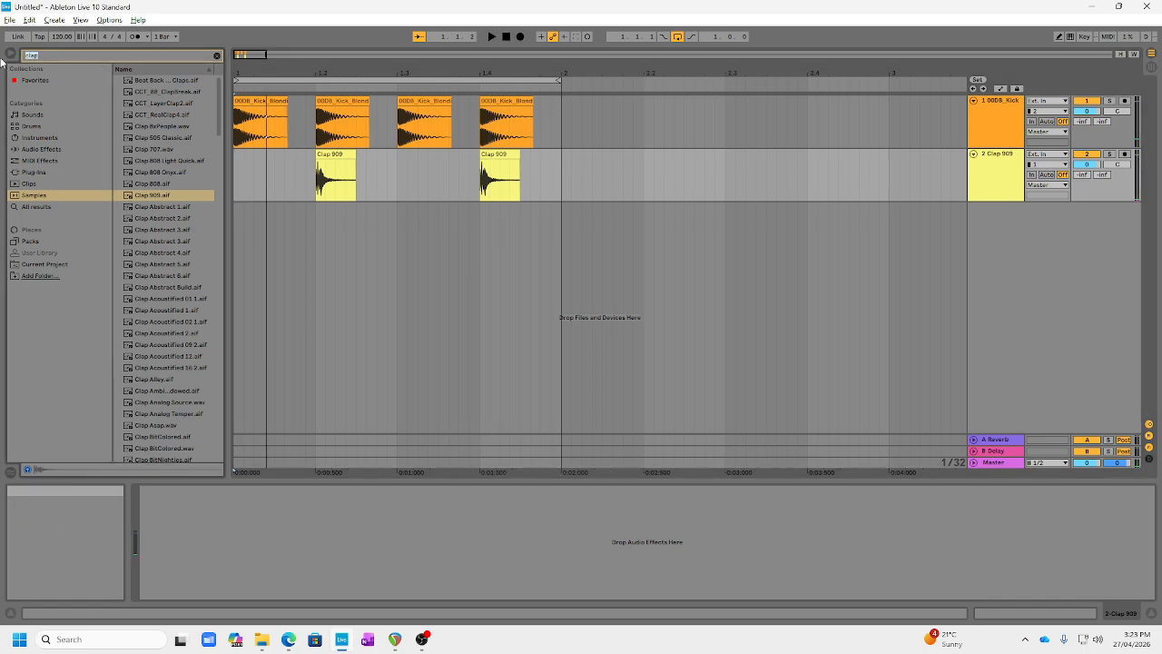
pyautogui.write('snare')
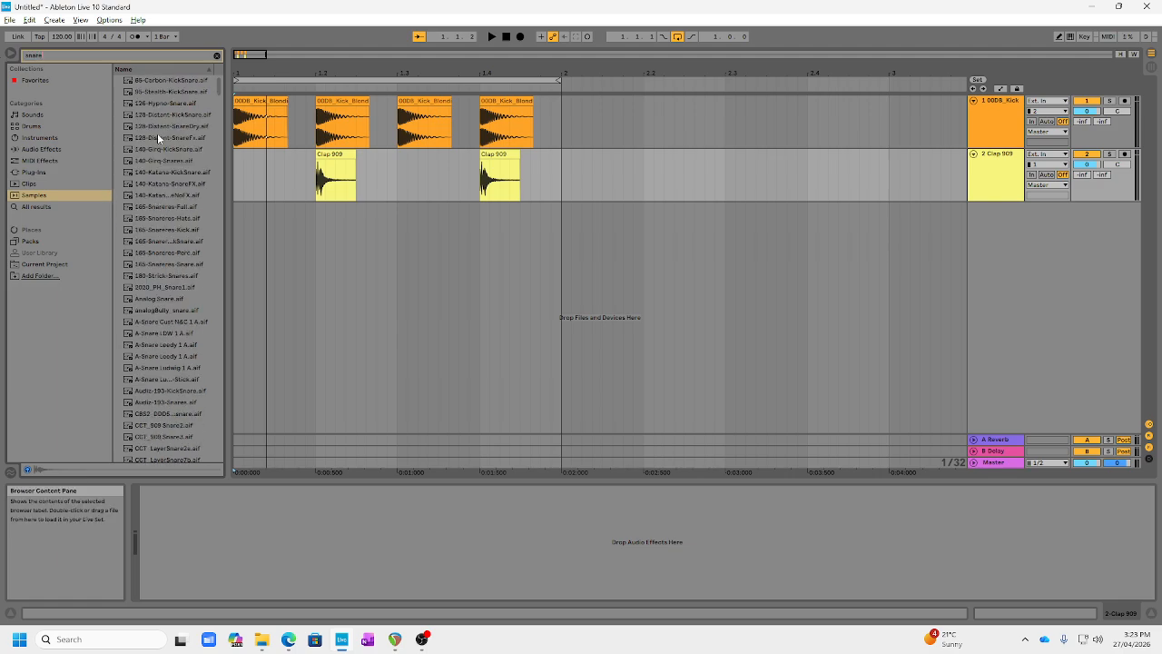
pyautogui.click(161, 105)
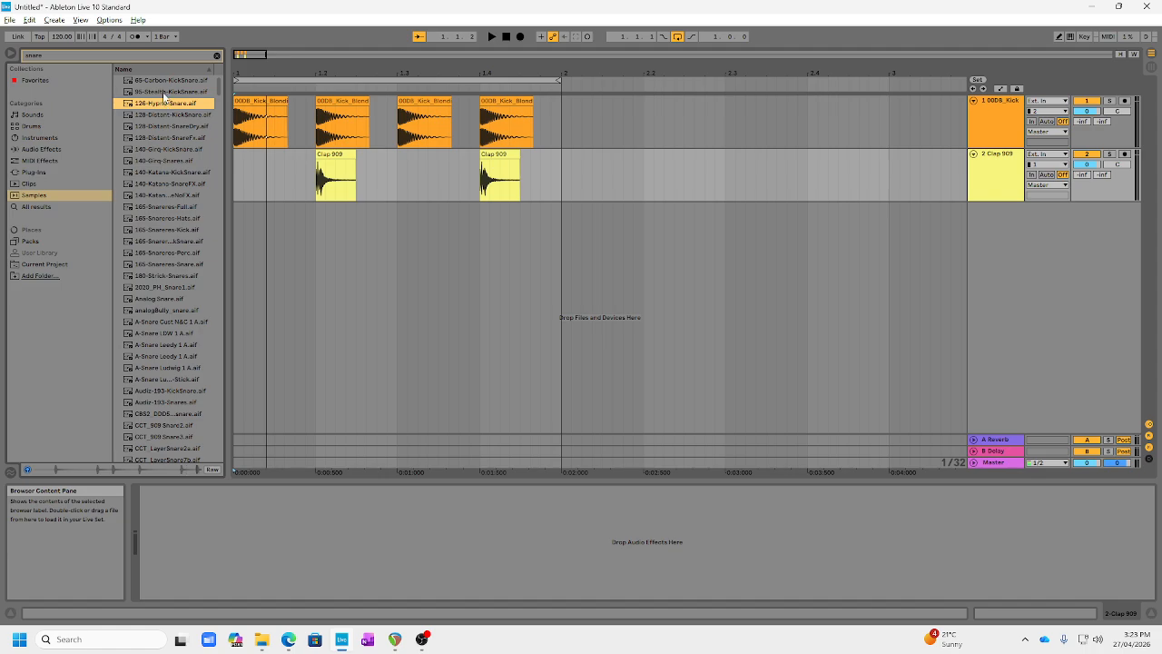
pyautogui.click(158, 230)
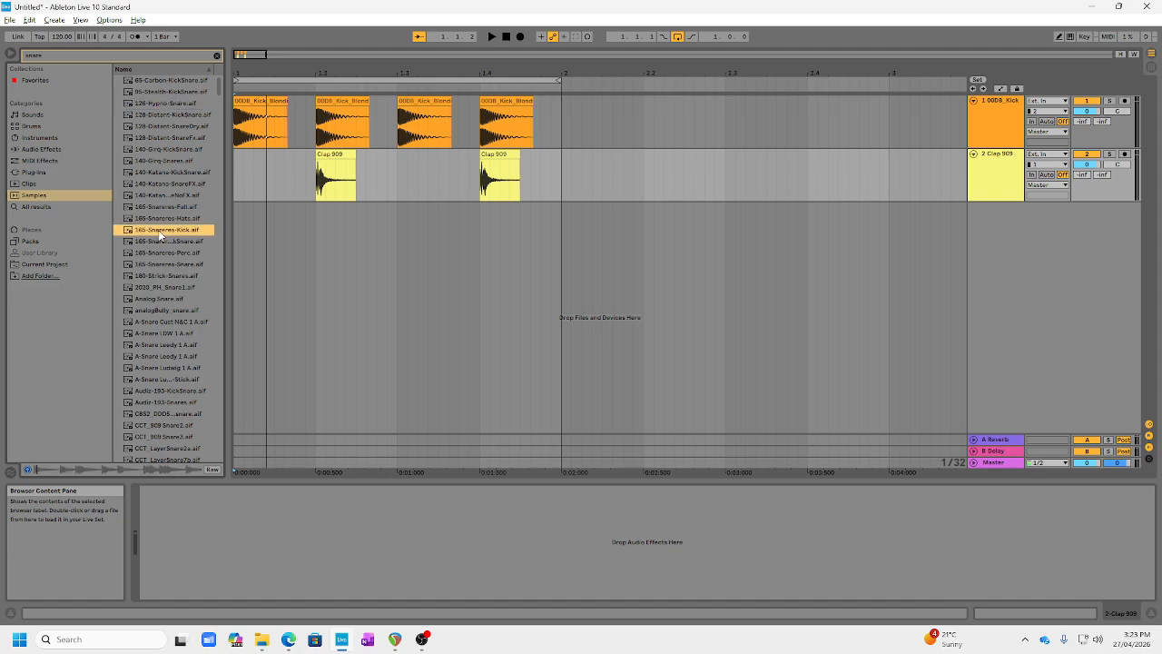
pyautogui.click(158, 218)
# - Preview further snare samples, including Analog Snare and CCT_909 Snare2
pyautogui.scroll(-2, 158, 220)
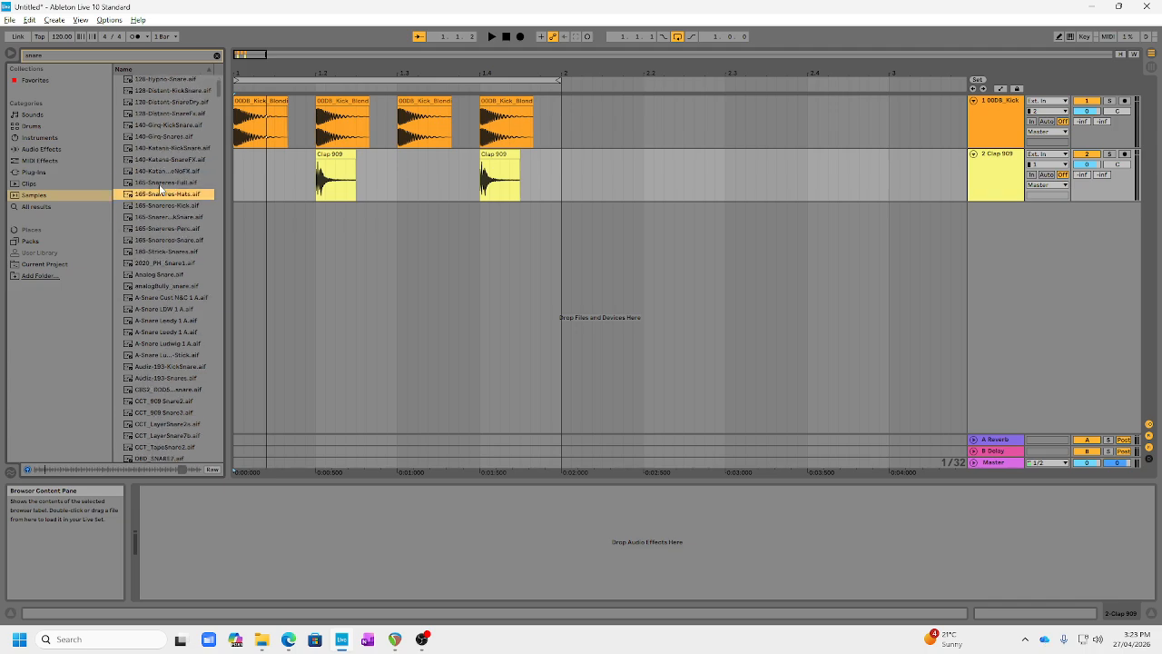
pyautogui.click(156, 263)
pyautogui.scroll(-1, 145, 348)
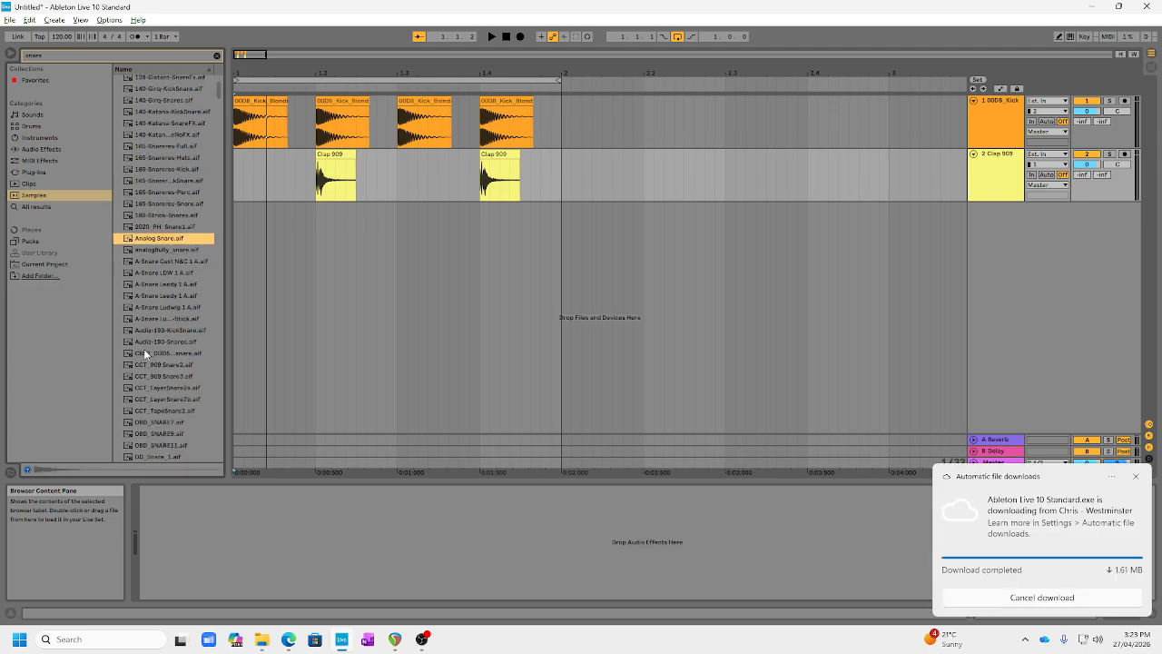
pyautogui.click(155, 346)
pyautogui.click(155, 366)
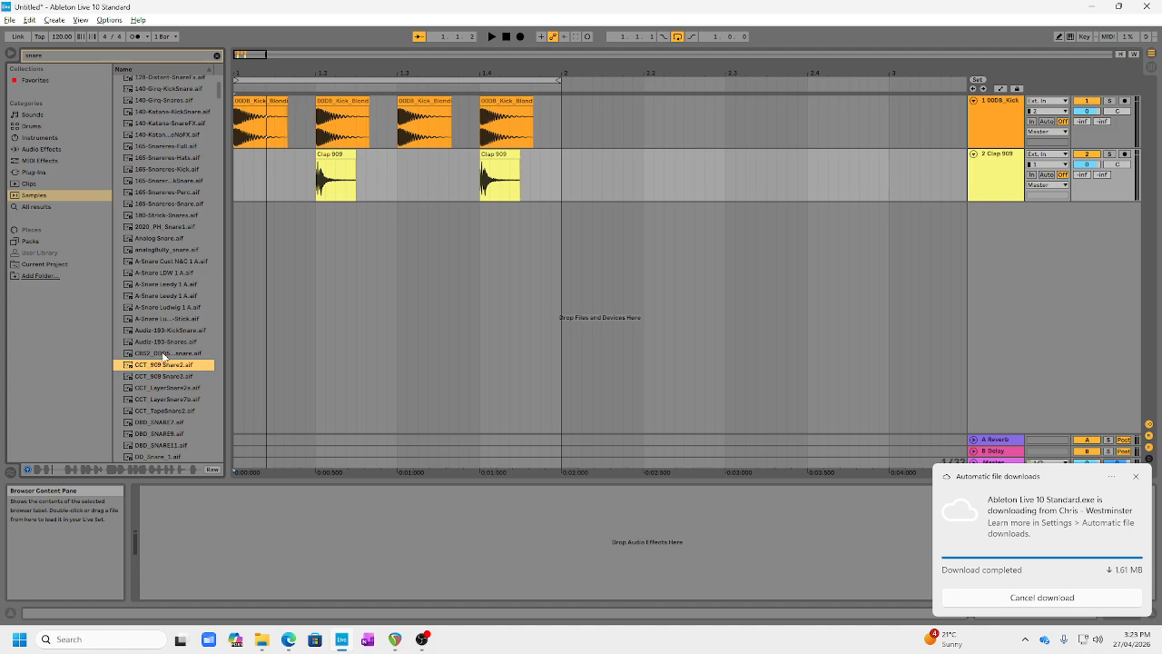
pyautogui.scroll(-1, 151, 365)
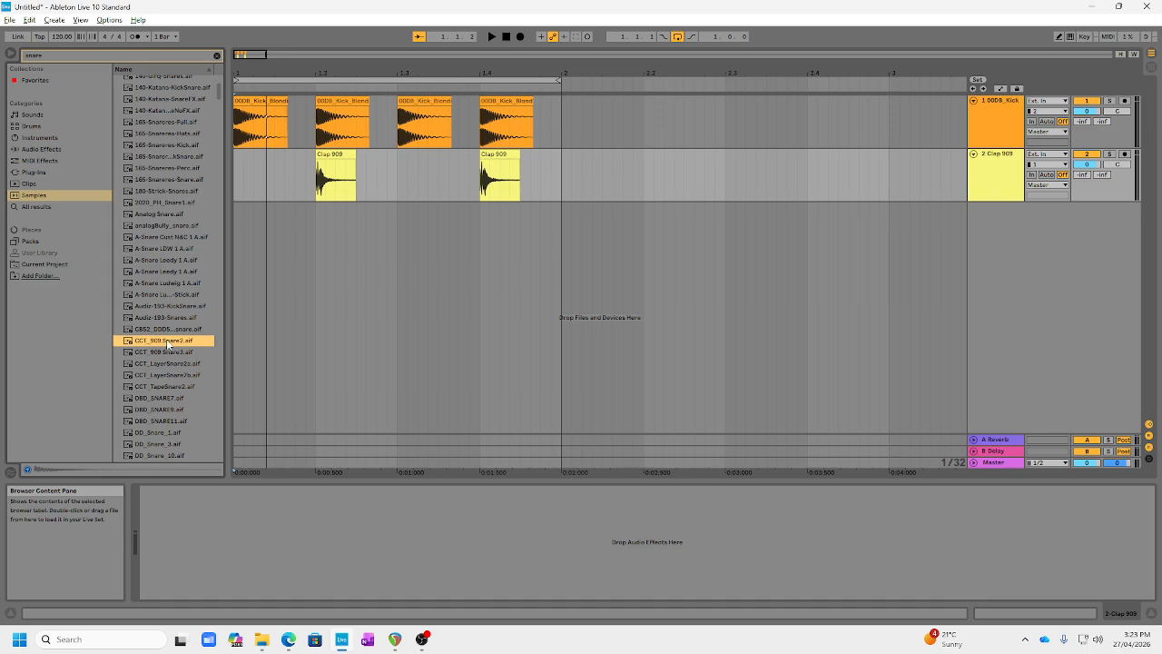
# - Place CCT_909 Snare2 on a new track at 1.2.1 and 1.4.1, and trim both clips to half a beat
pyautogui.moveTo(198, 336); pyautogui.dragTo(507, 203)
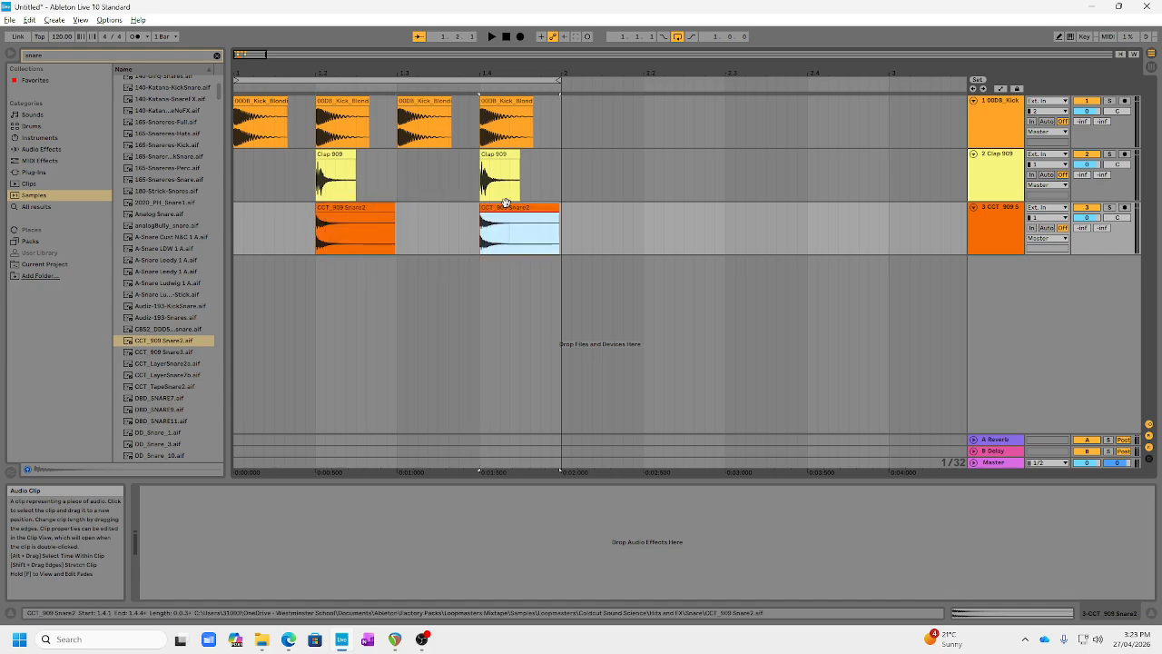
pyautogui.moveTo(397, 205); pyautogui.dragTo(357, 209)
pyautogui.moveTo(559, 209); pyautogui.dragTo(521, 210)
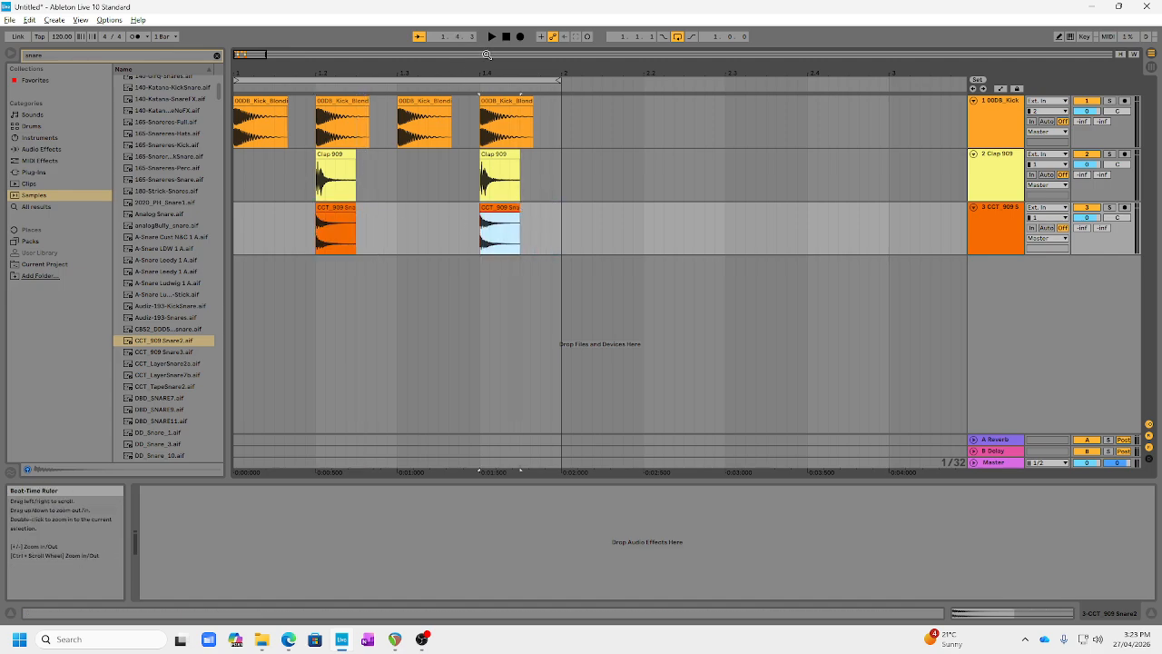
# - Play the loop from the start, muting and unmuting the snare, kick and clap tracks to compare their sounds
pyautogui.click(507, 37)
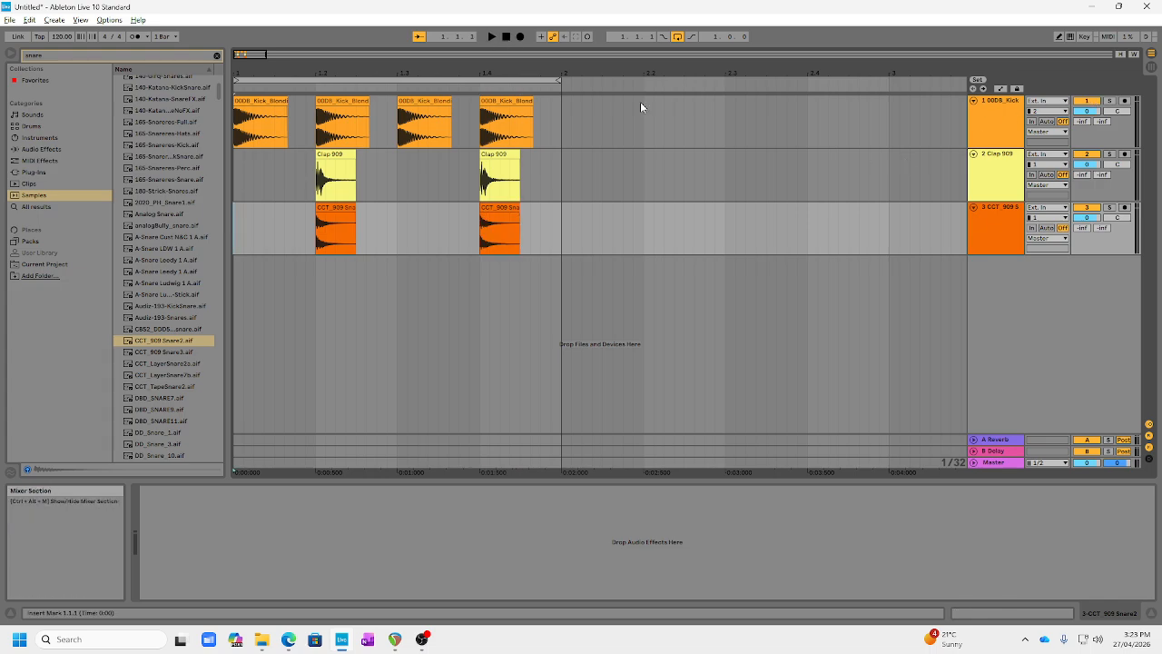
pyautogui.click(492, 37)
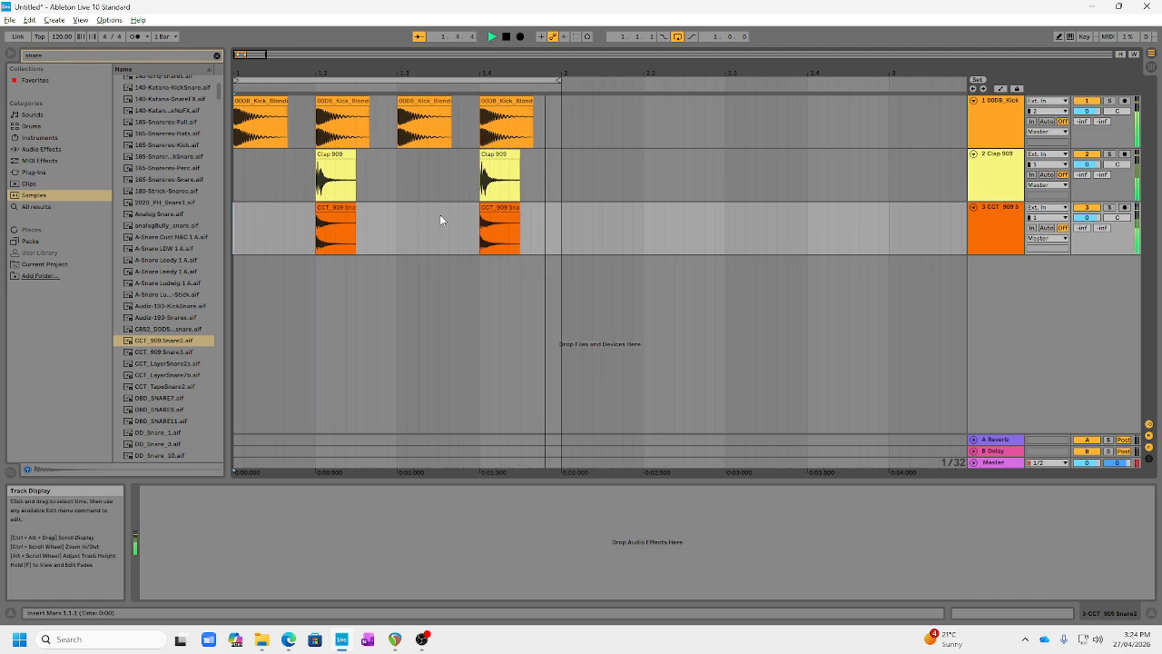
pyautogui.click(1088, 208)
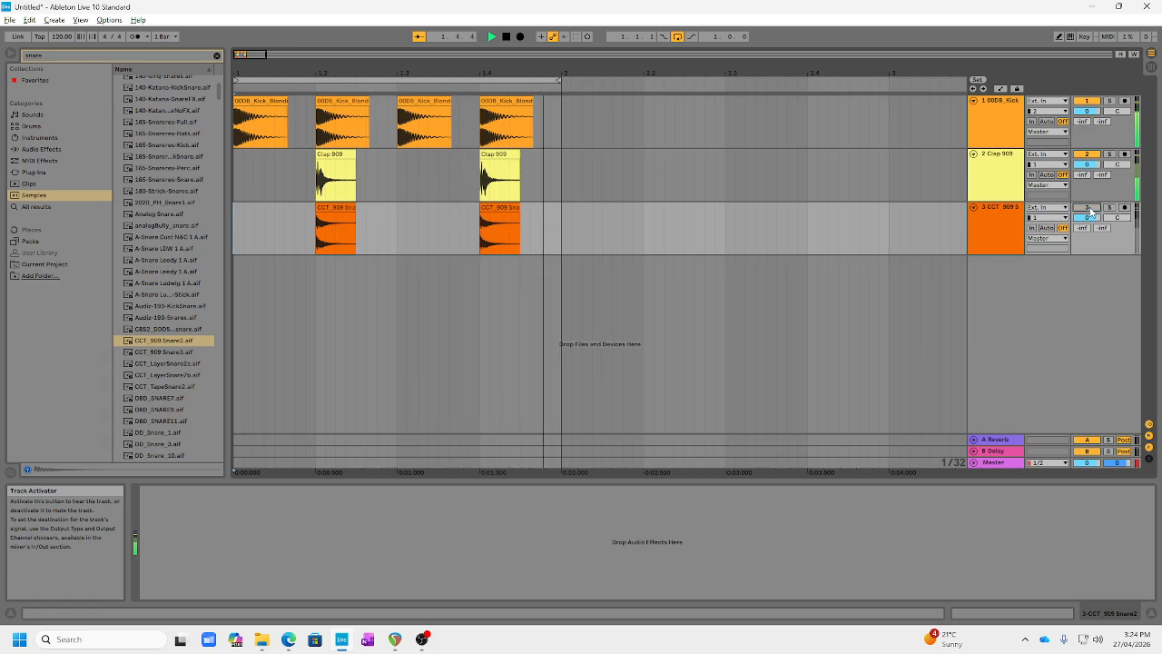
pyautogui.click(1089, 101)
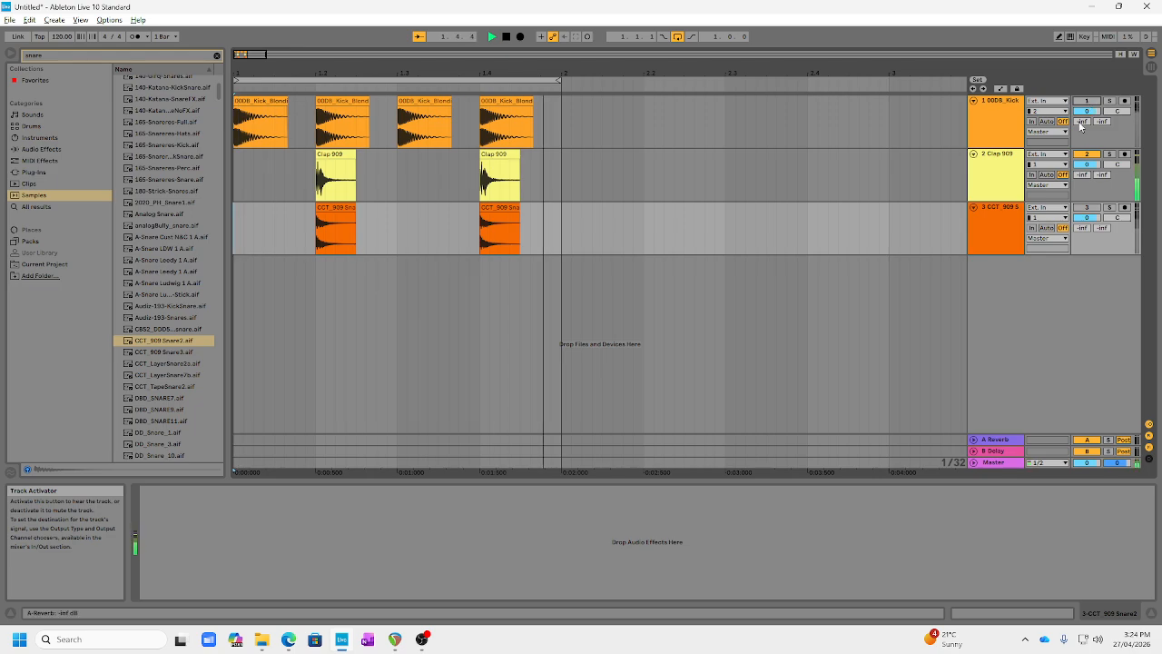
pyautogui.click(1088, 102)
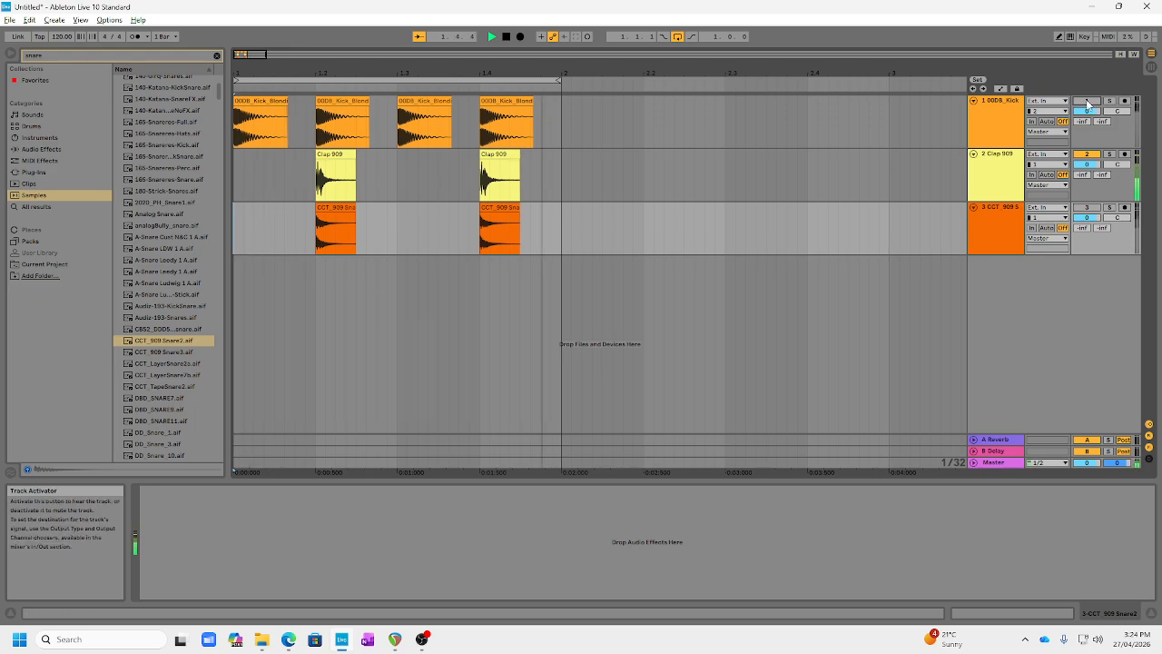
pyautogui.click(1086, 208)
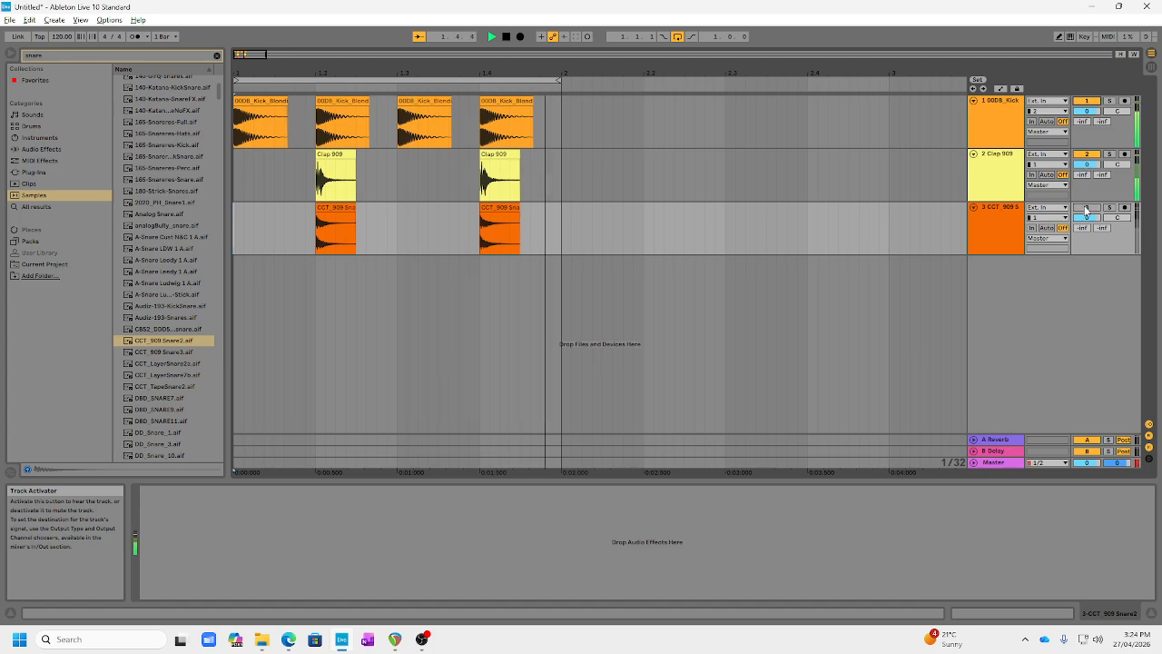
pyautogui.click(1086, 156)
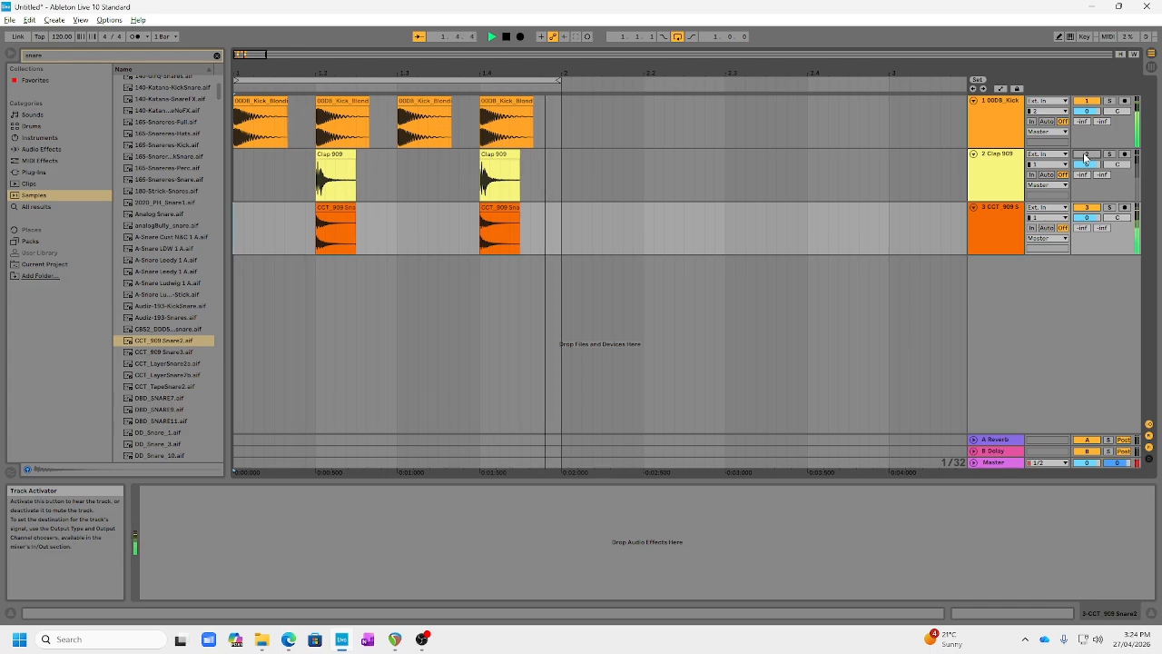
pyautogui.click(1086, 155)
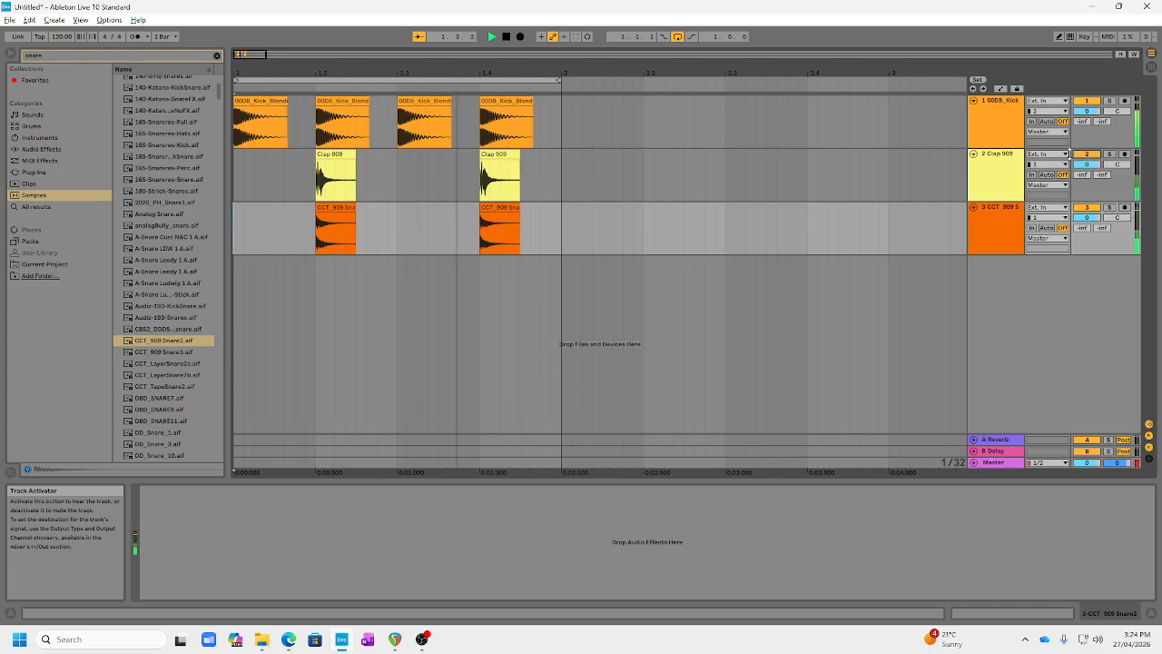
pyautogui.click(507, 38)
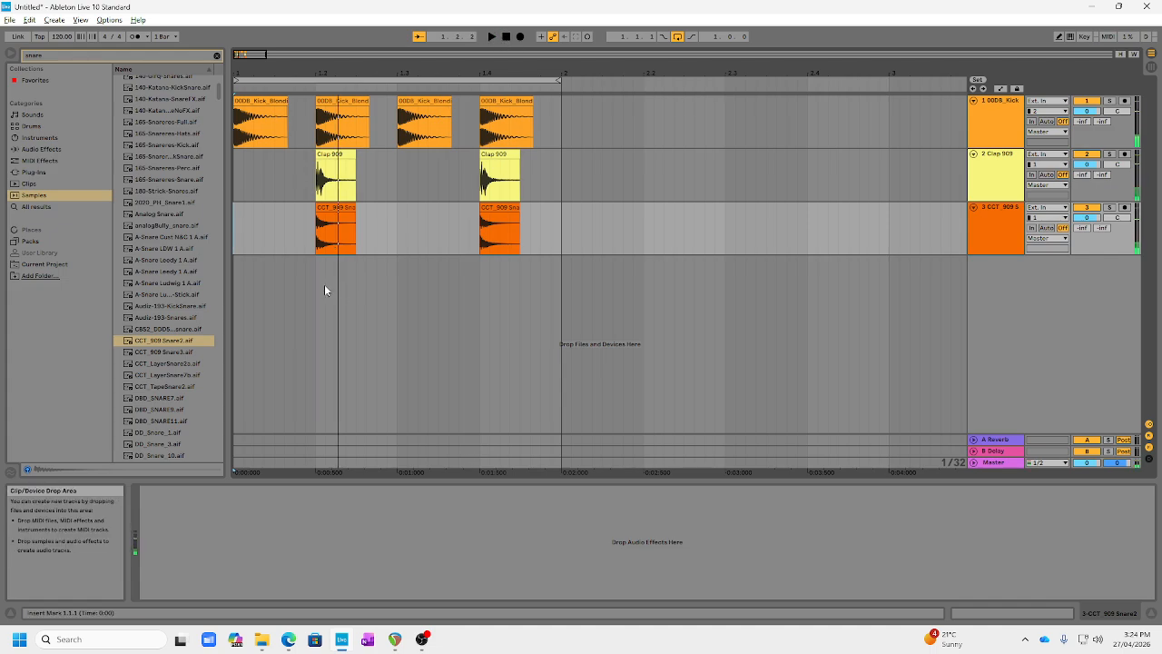
# - Search the samples for "hat" and preview the A-HiHat 1 Half Open A sample
pyautogui.click(14, 54)
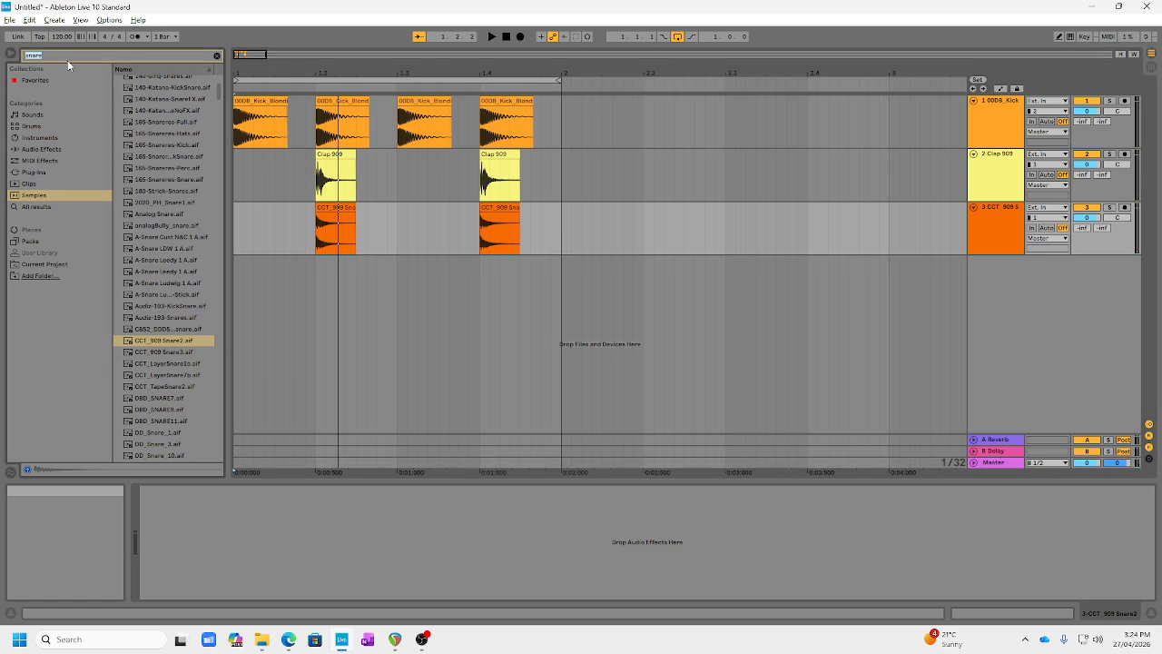
pyautogui.write('hat')
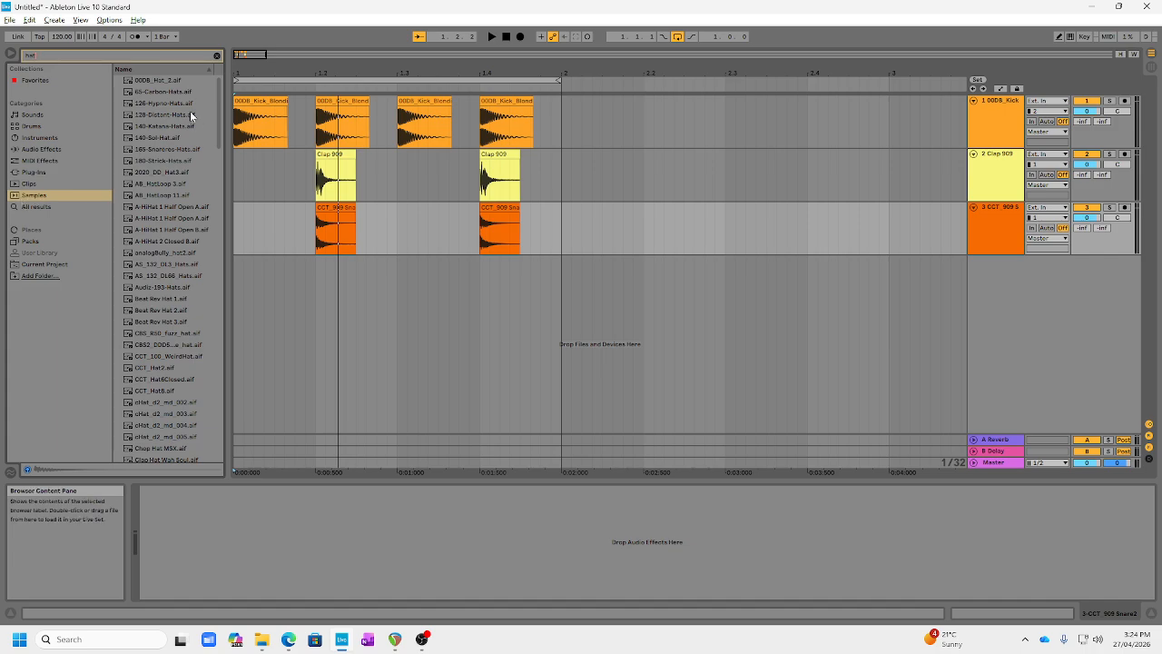
pyautogui.click(155, 219)
pyautogui.press('Up')
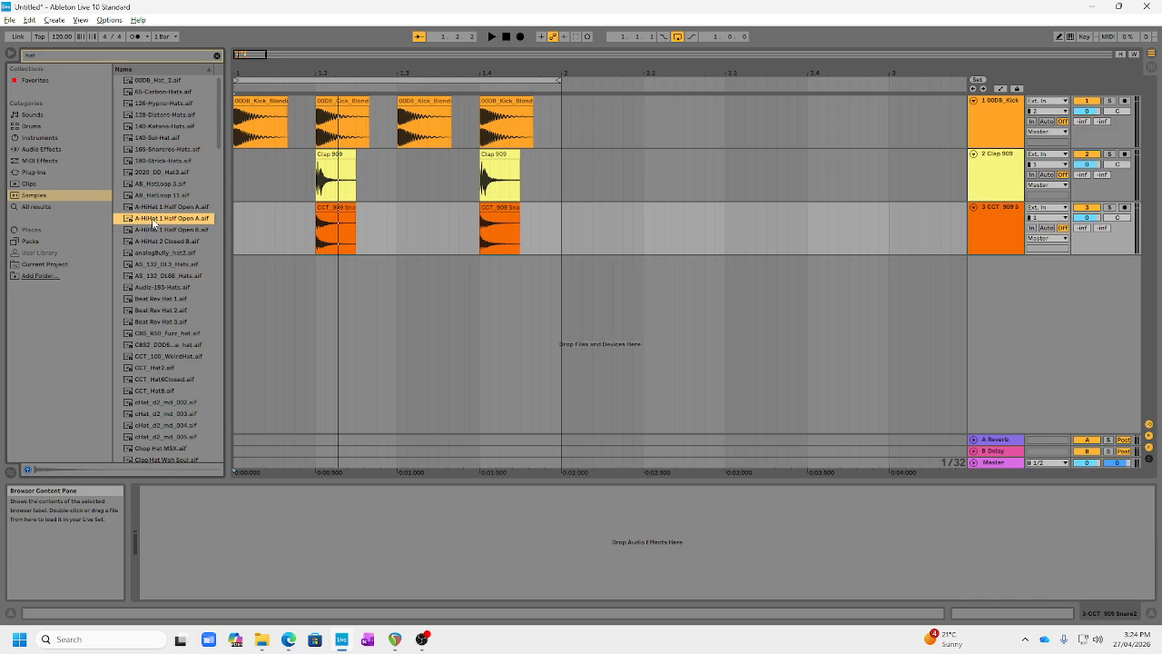
# - Place A-HiHat 1 Half Open A on a new audio track at 1.1.1 and trim the clip to half a beat
pyautogui.moveTo(180, 218); pyautogui.dragTo(235, 270)
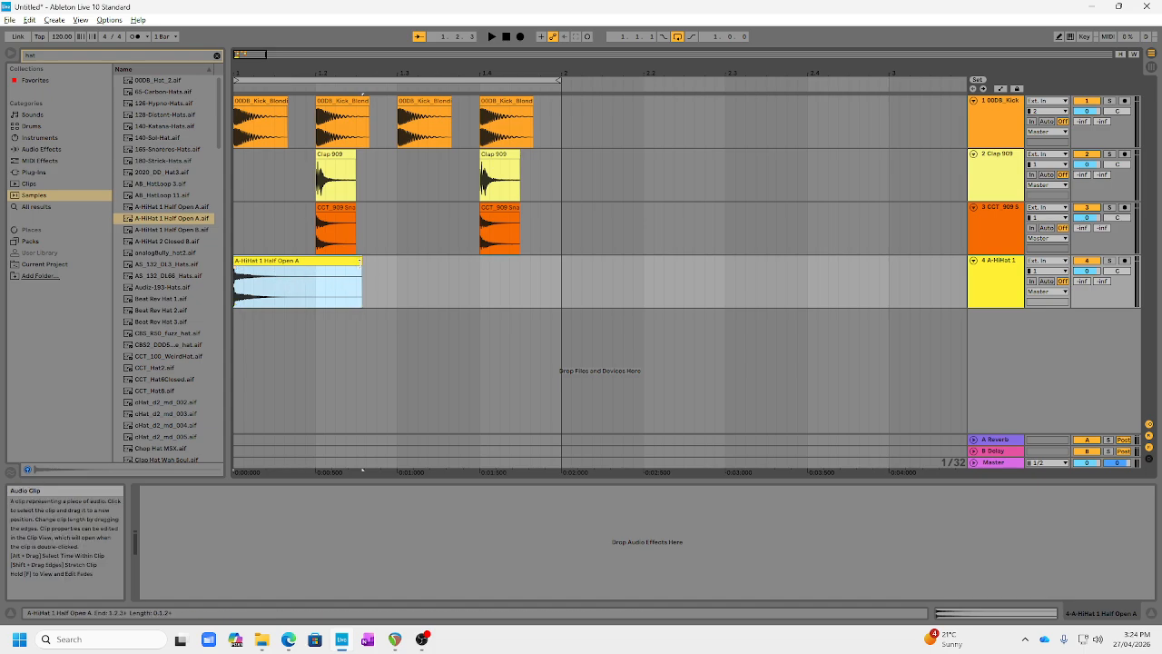
pyautogui.moveTo(360, 262); pyautogui.dragTo(274, 261)
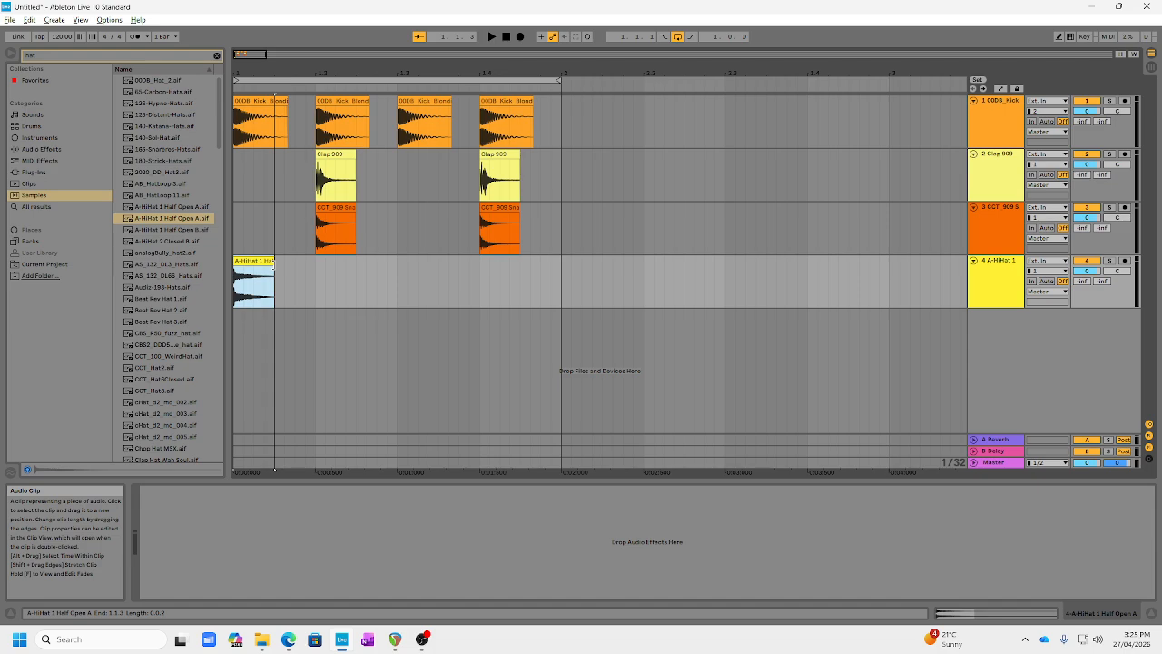
pyautogui.moveTo(274, 262); pyautogui.dragTo(275, 262)
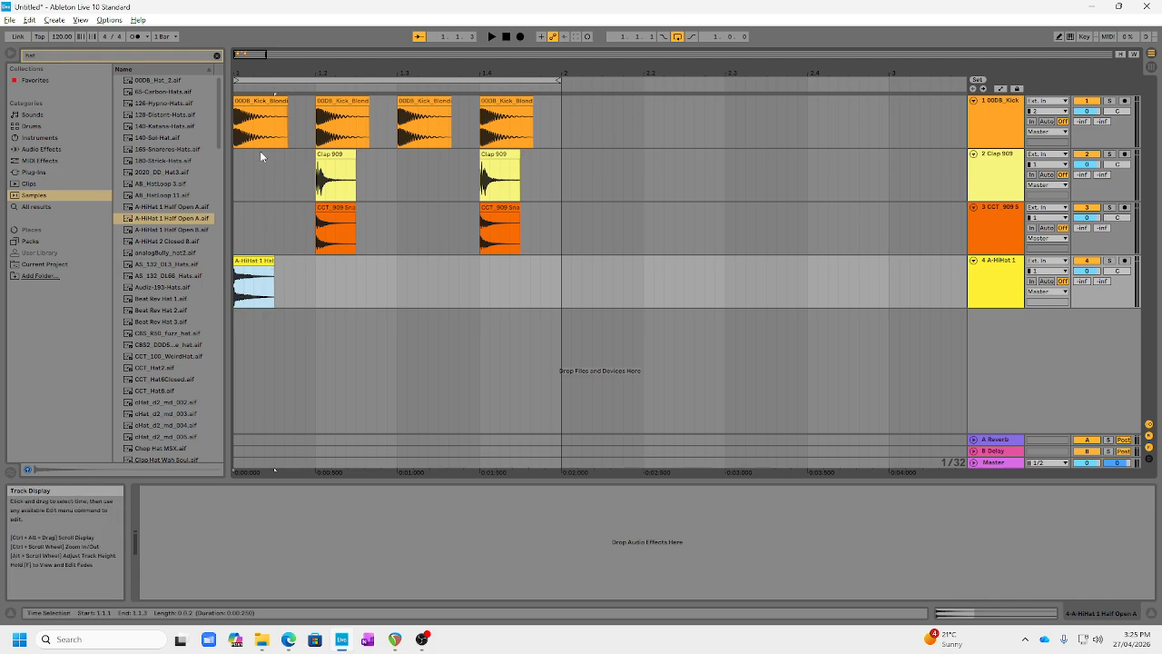
# - Add short fade-outs at the ends of the hi-hat clip, both clap clips and both snare clips
pyautogui.click(275, 272)
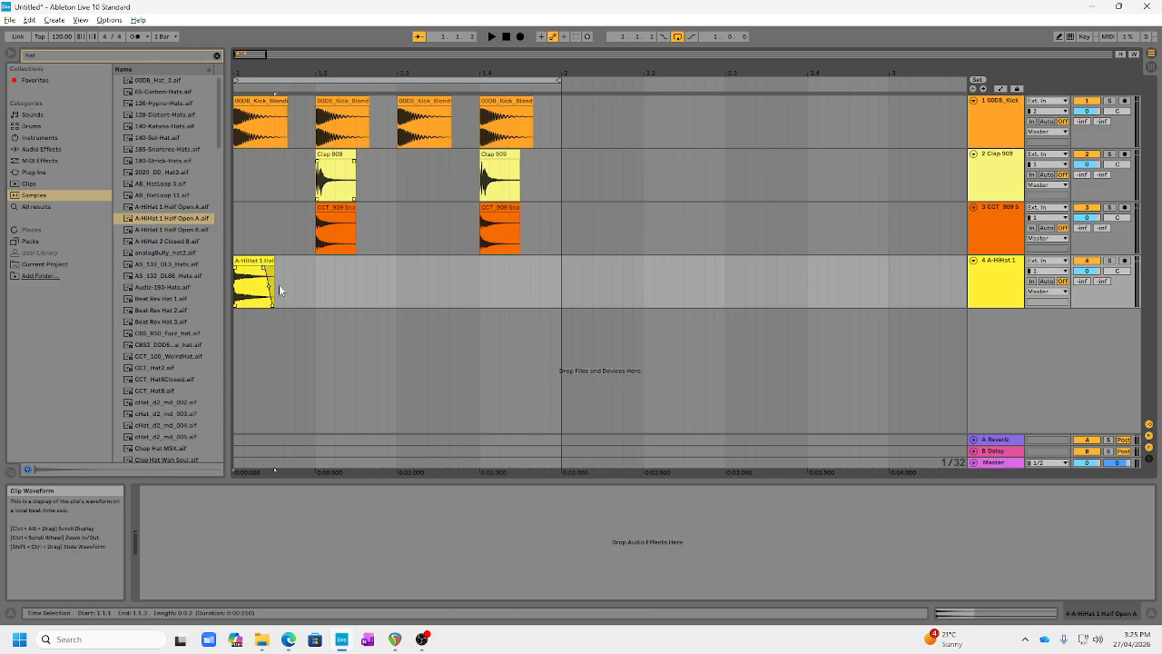
pyautogui.click(355, 164)
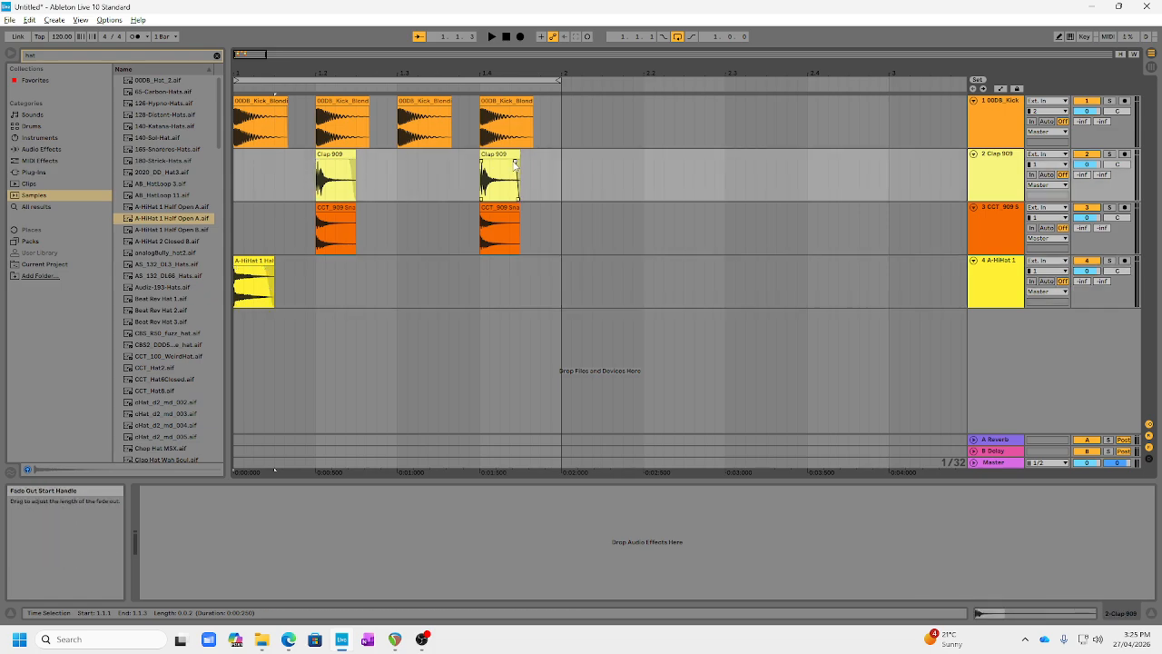
pyautogui.click(354, 217)
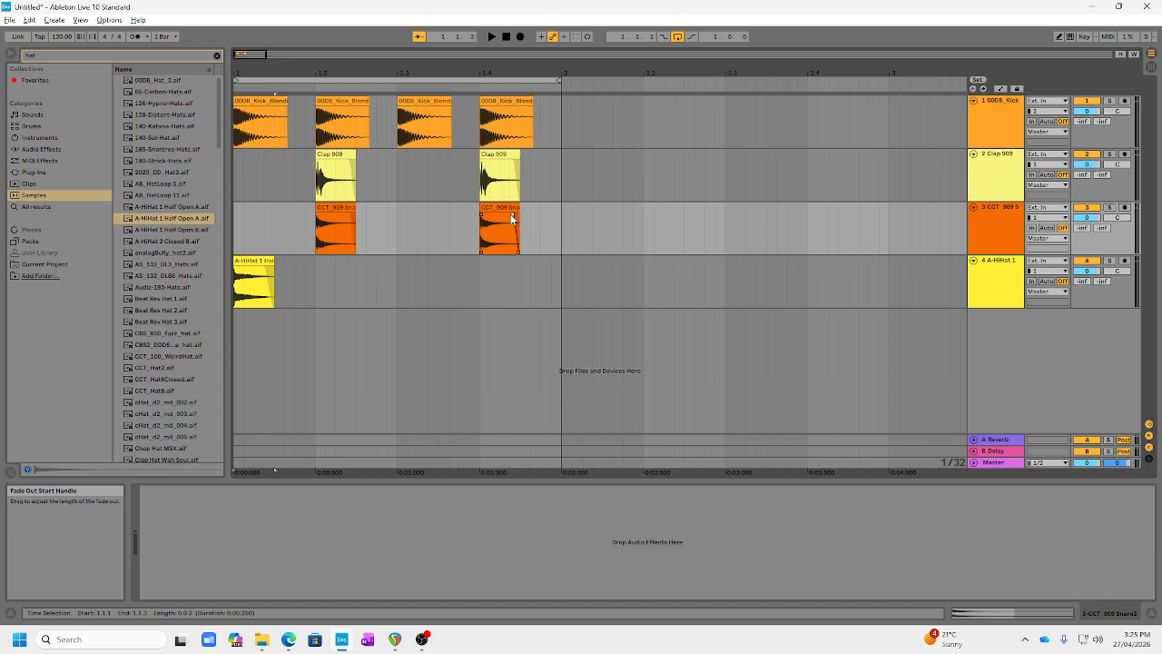
# - Set the fixed grid to 1/8 and arrange four copies of the hi-hat clip on the off-beats at 1.1.3, 1.2.3, 1.3.3 and 1.4.3
pyautogui.click(249, 261)
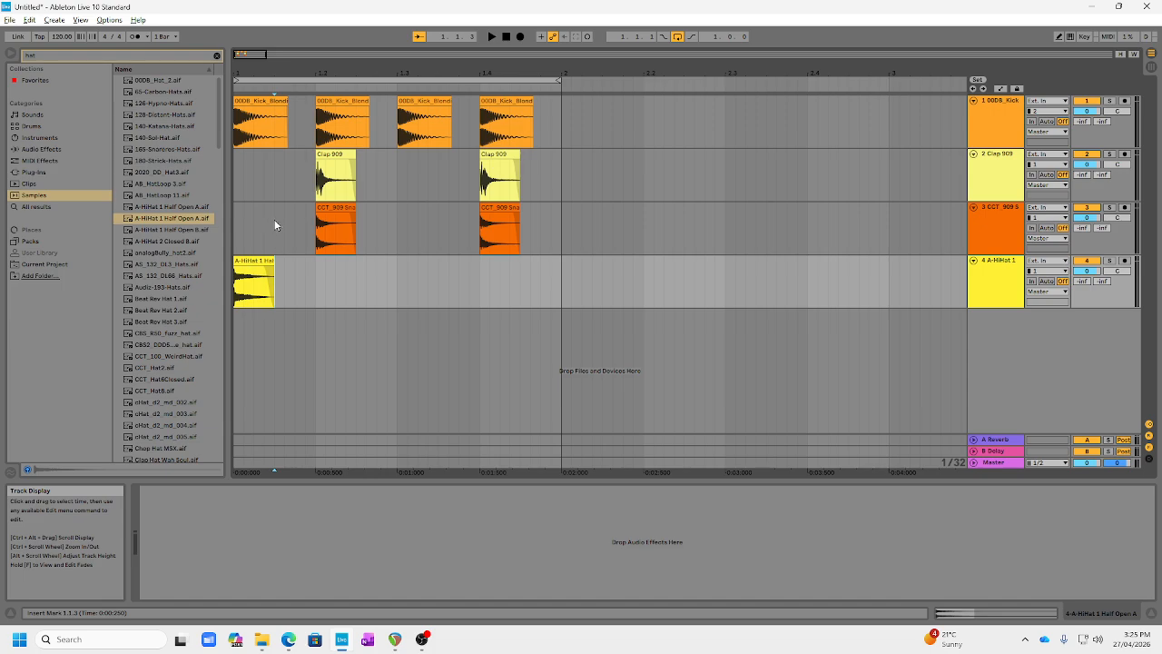
pyautogui.rightClick(278, 231)
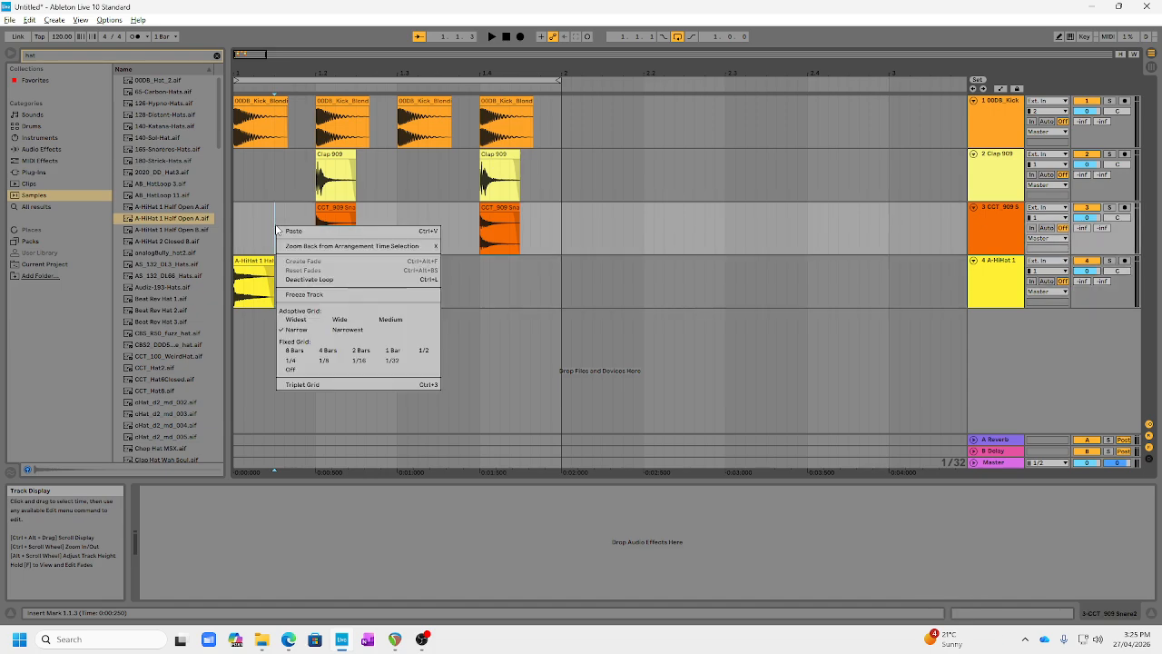
pyautogui.click(325, 361)
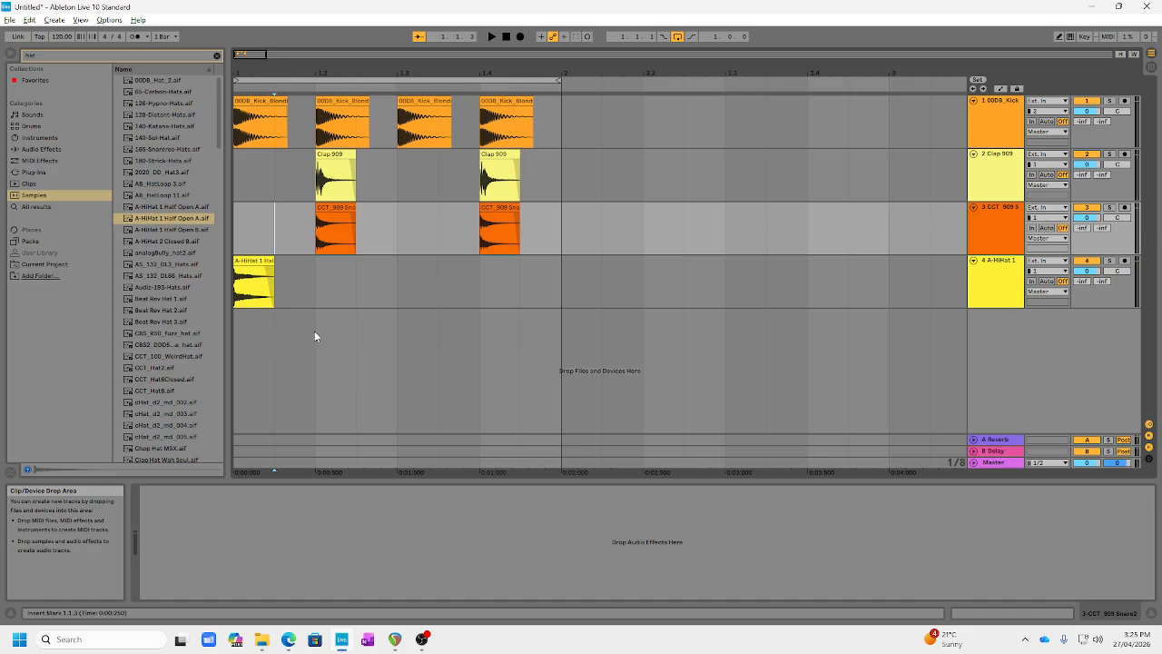
pyautogui.moveTo(249, 263)
pyautogui.mouseDown()
pyautogui.moveTo(411, 260)
pyautogui.moveTo(265, 266)
pyautogui.mouseUp()
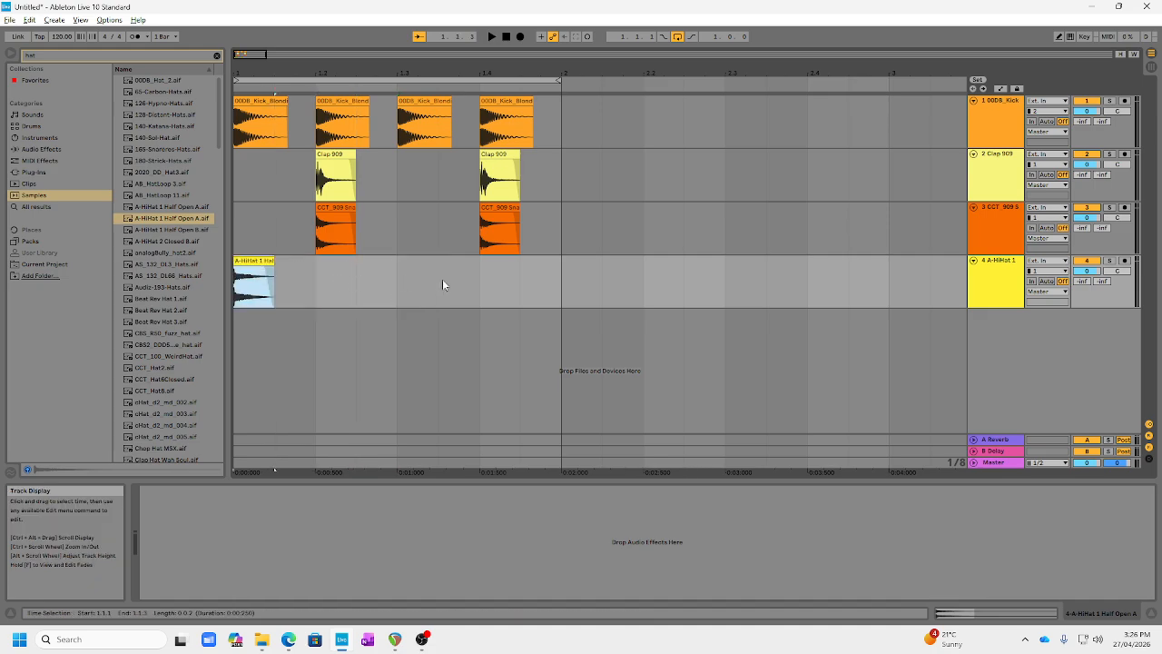
pyautogui.moveTo(255, 262); pyautogui.dragTo(531, 263)
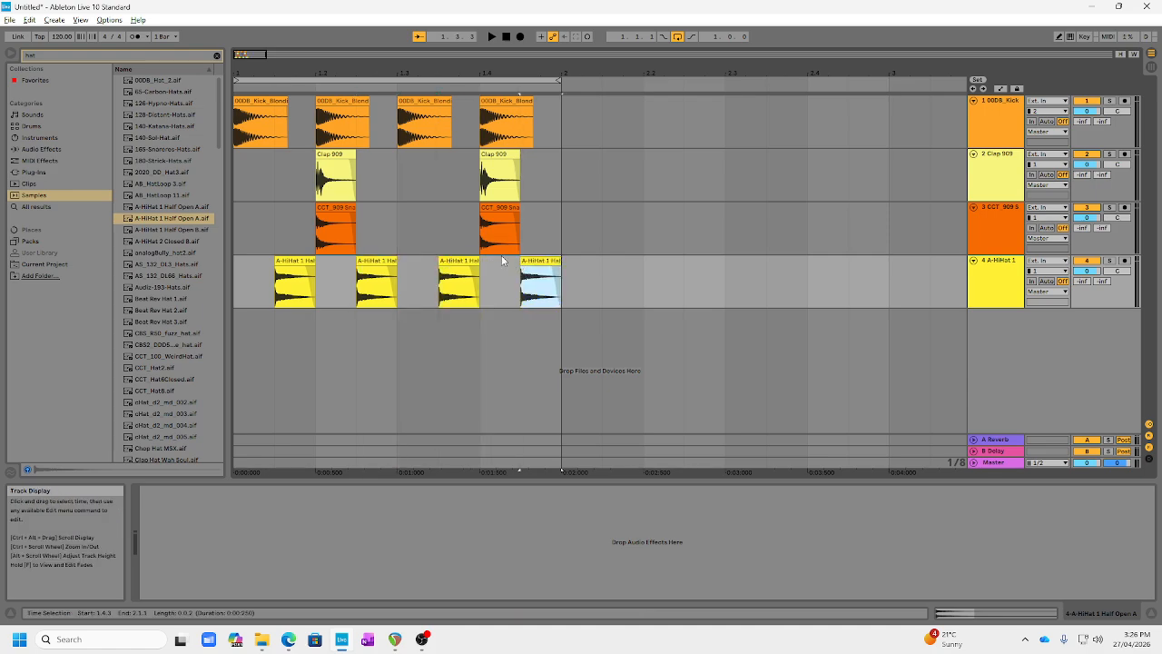
# - Play the loop with the hi-hats, and in REAPER raise the mixer fader of the Ableton Audio track 2
pyautogui.click(492, 37)
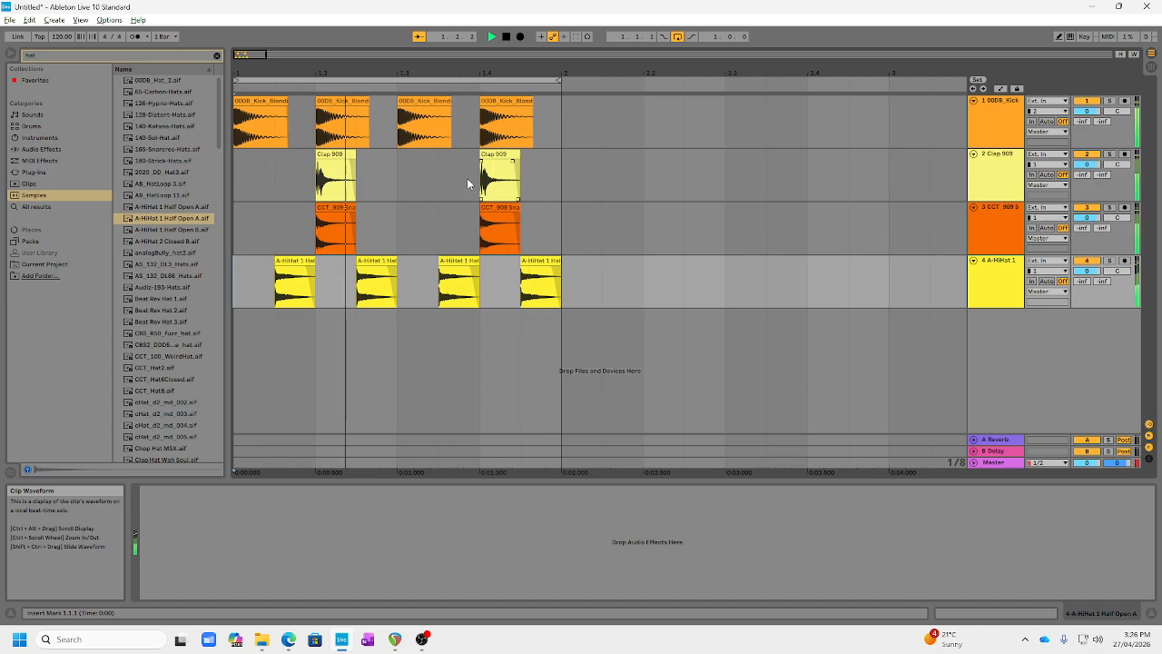
pyautogui.press('space')
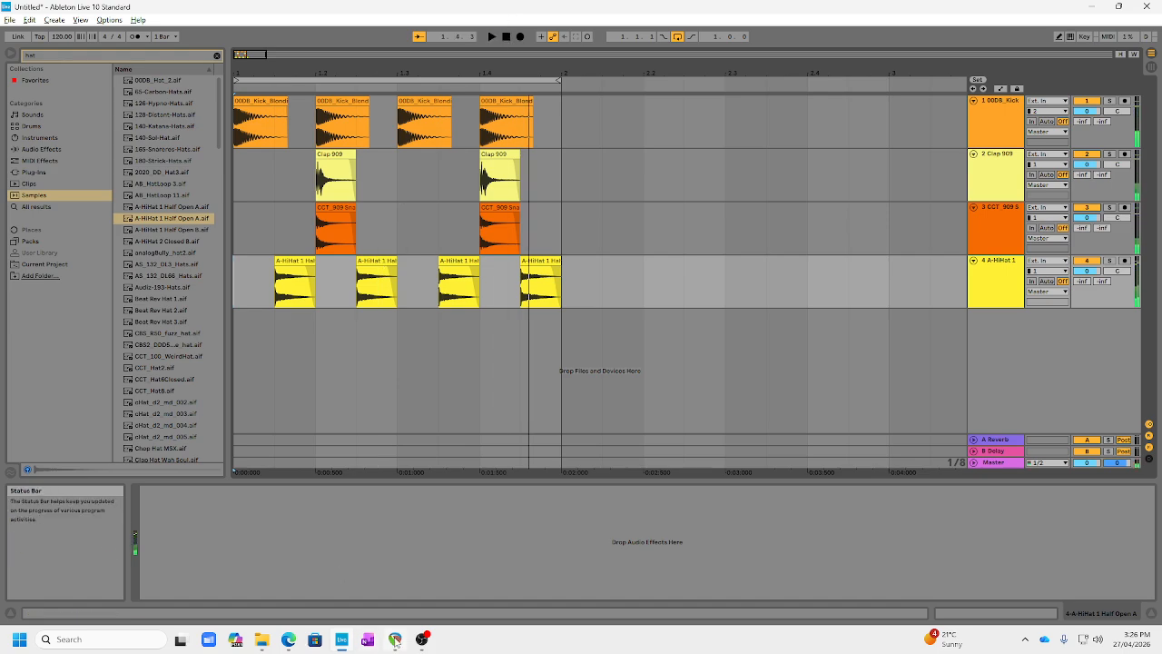
pyautogui.click(394, 639)
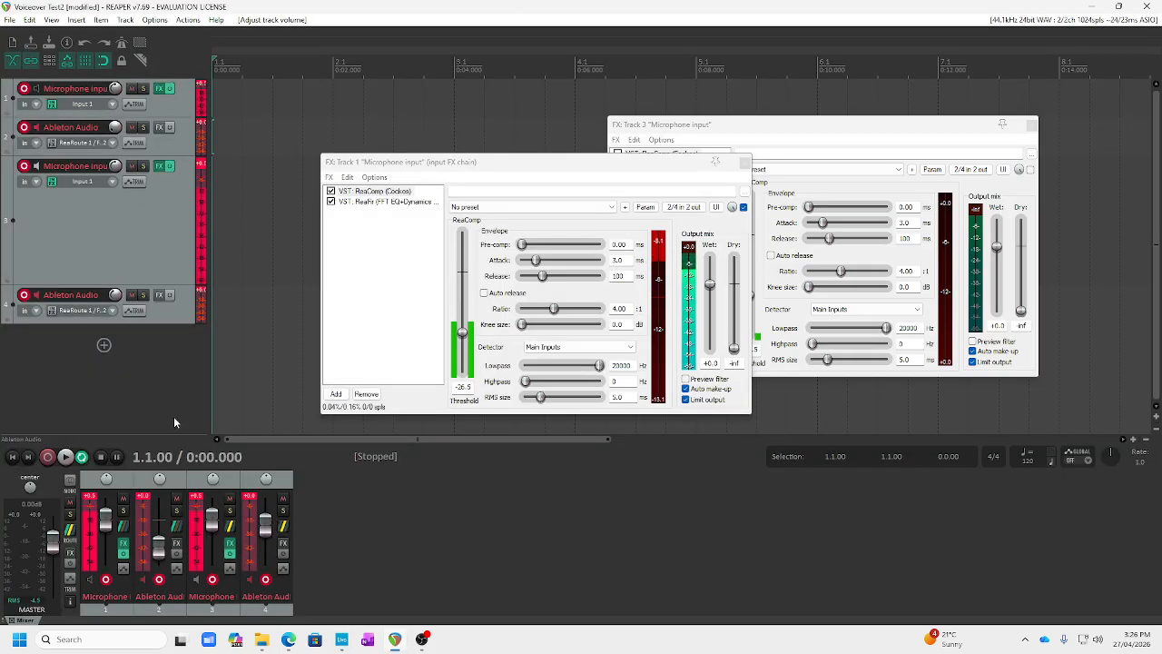
pyautogui.moveTo(159, 545); pyautogui.dragTo(160, 534)
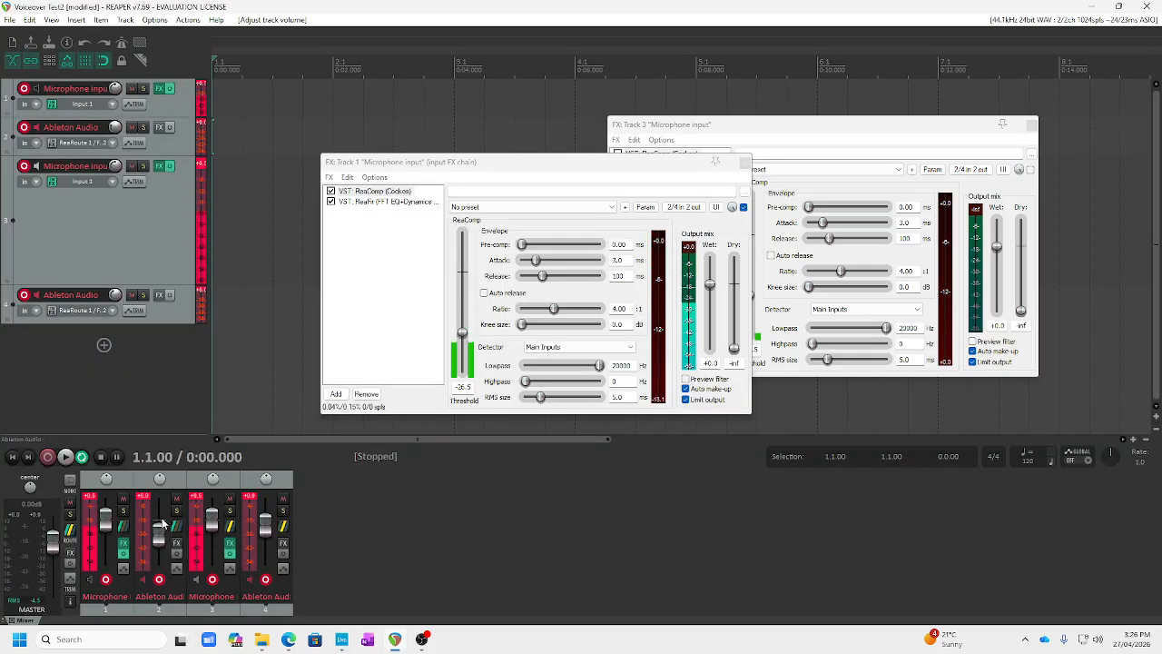
# - Switch back to Ableton Live and play the loop, muting and unmuting the kick, snare and hi-hat tracks to compare their sounds
pyautogui.hotkey('alt', 'Tab')
pyautogui.press('space')
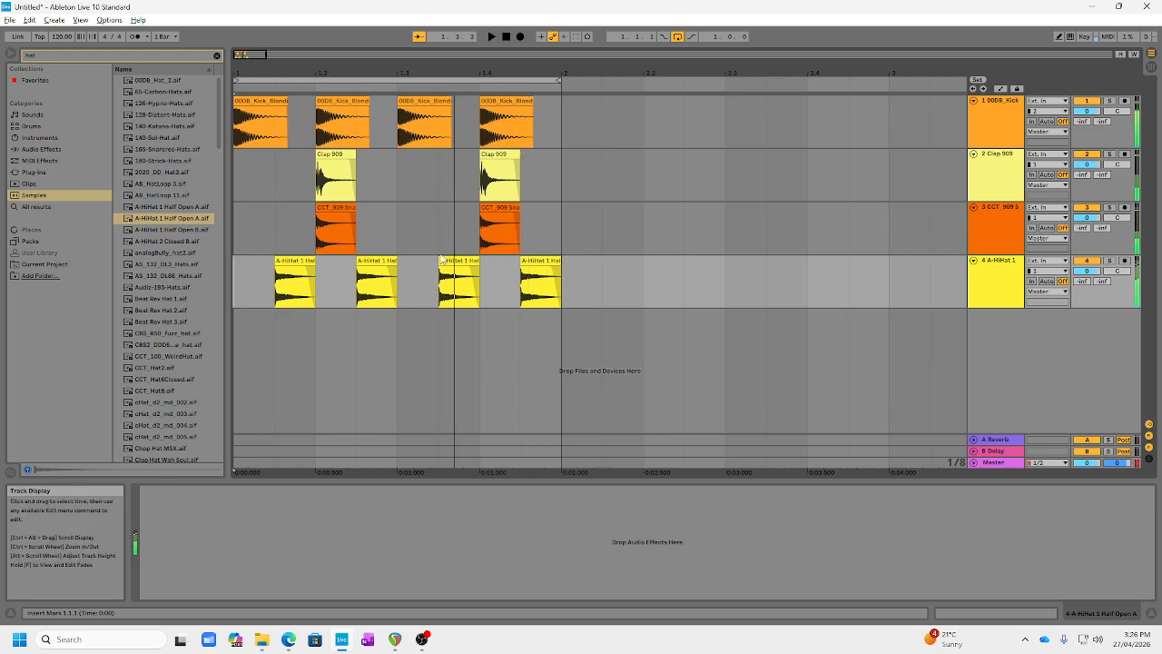
pyautogui.click(491, 36)
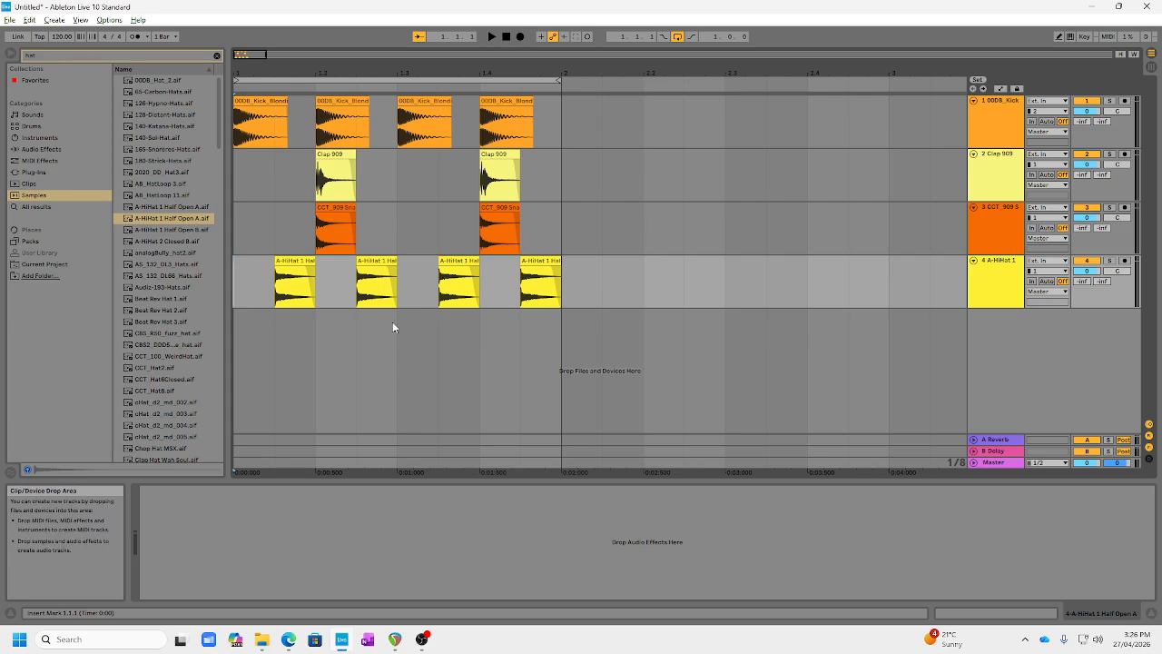
pyautogui.press('space')
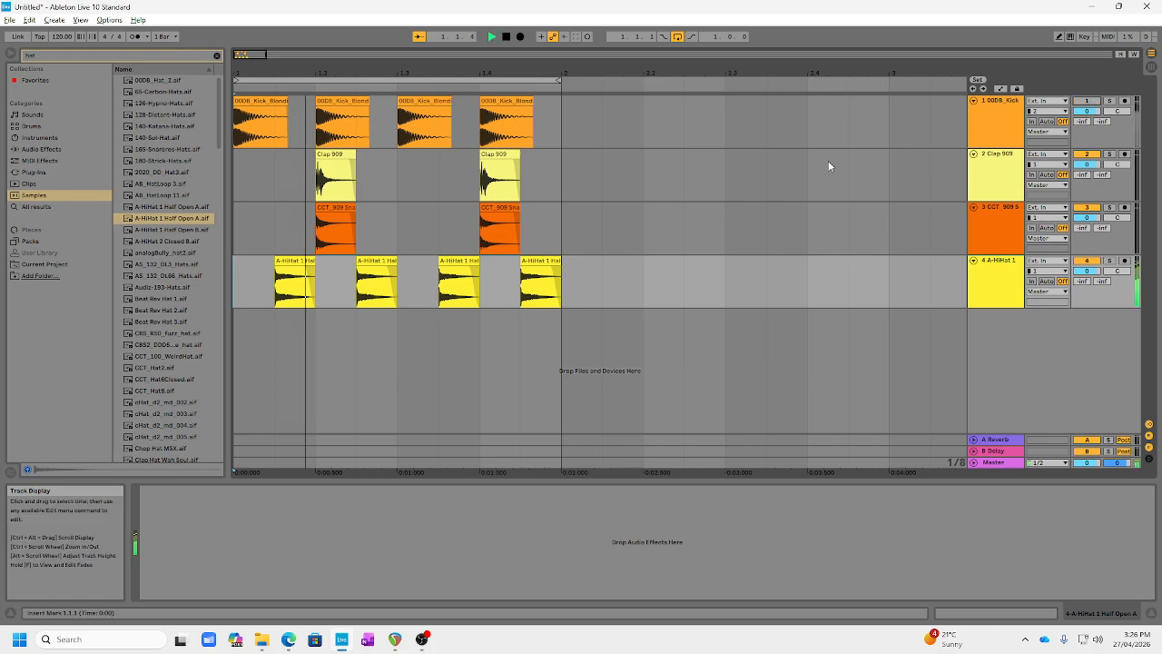
pyautogui.click(1089, 208)
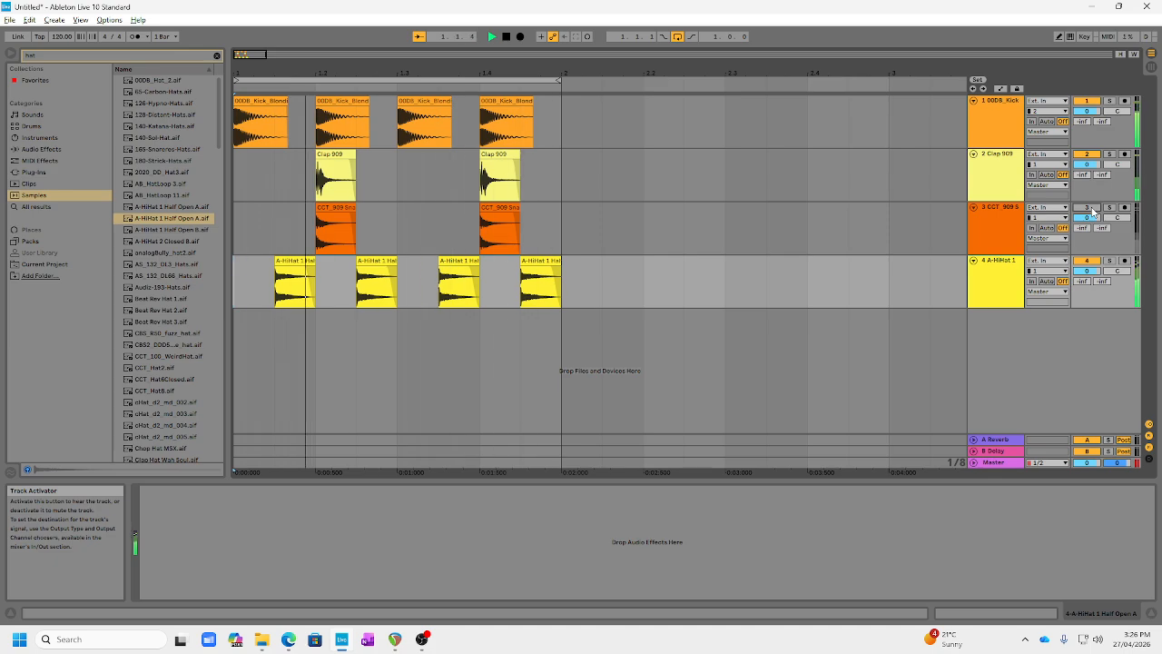
pyautogui.click(1088, 261)
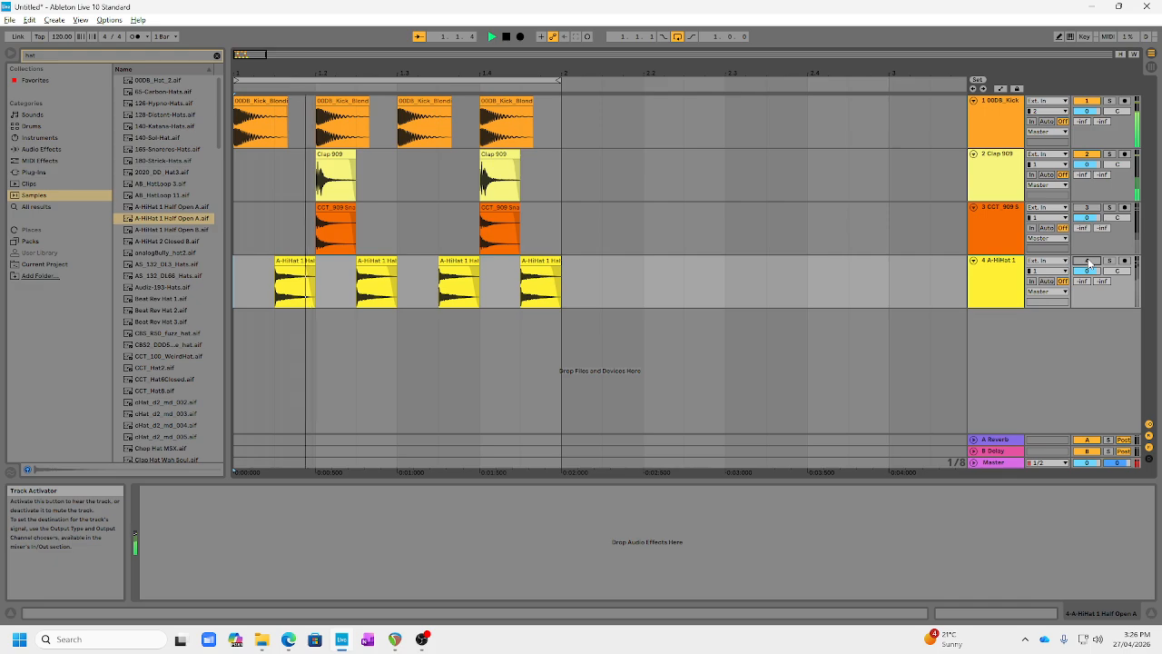
pyautogui.click(1088, 262)
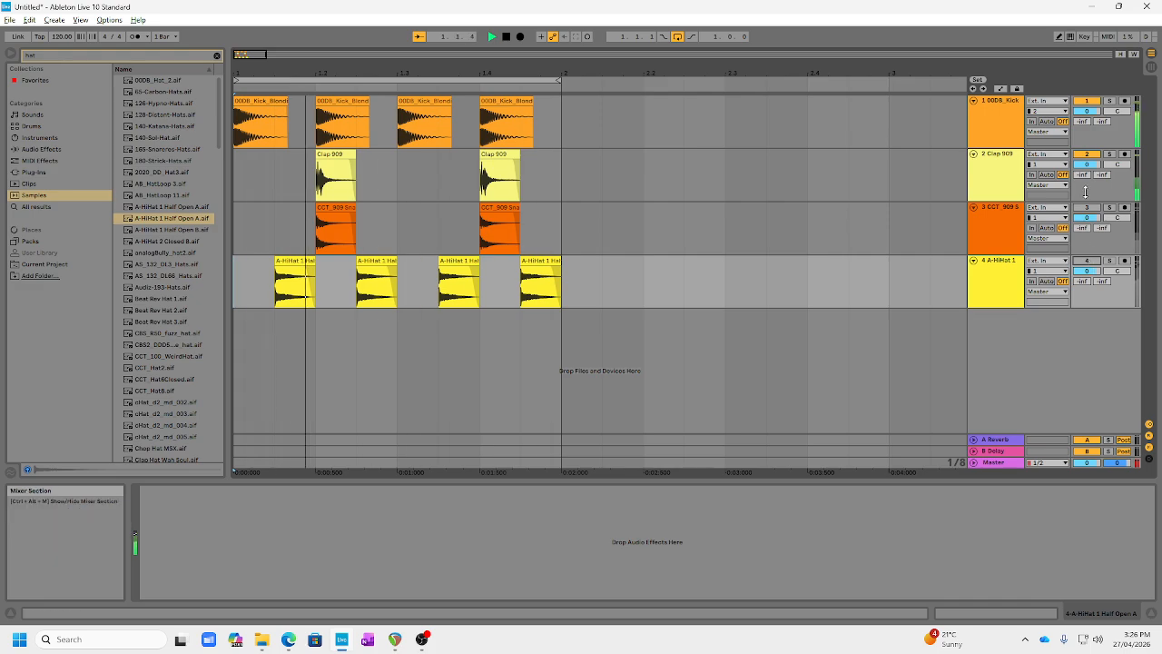
pyautogui.click(1088, 208)
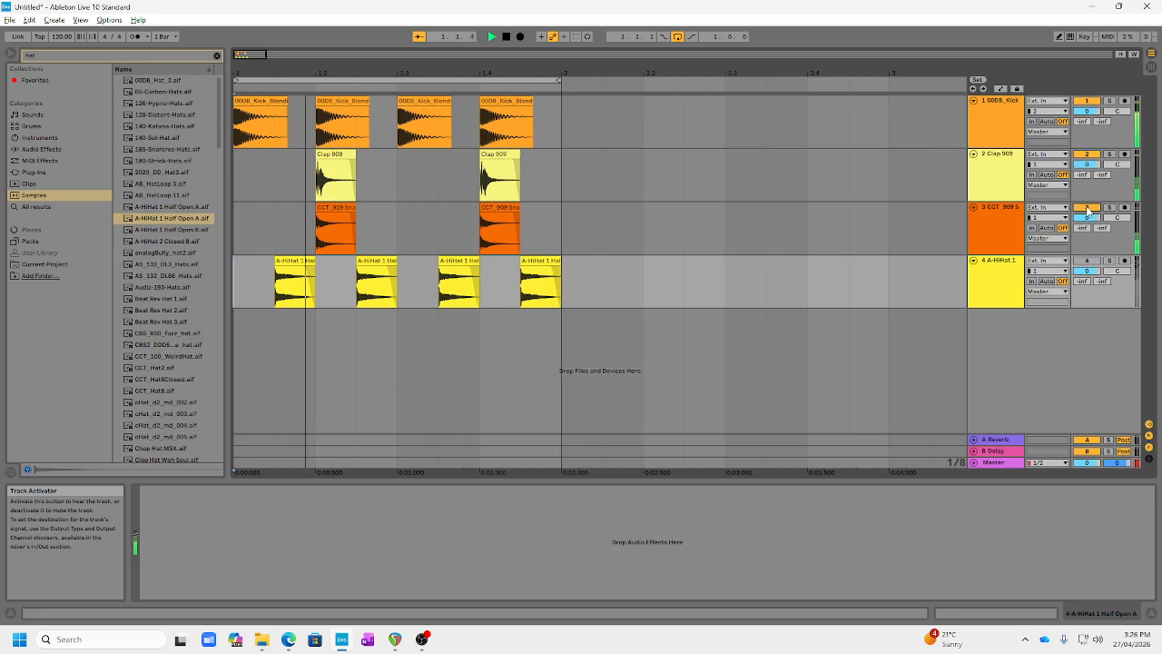
pyautogui.click(1088, 262)
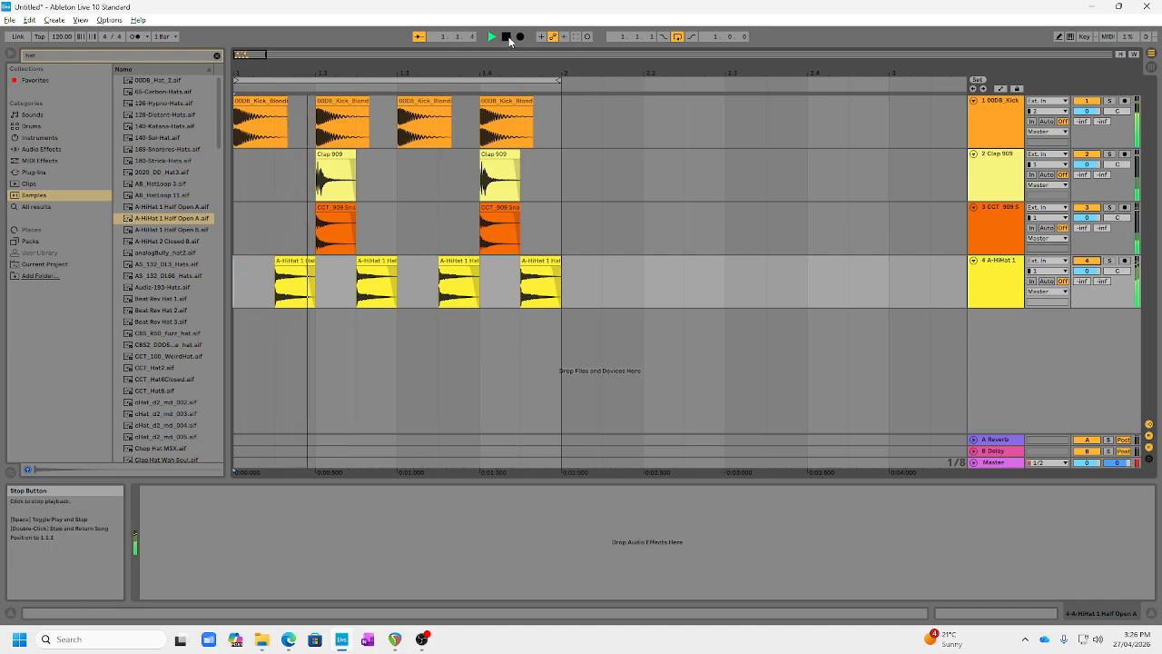
# - Stop playback and place four copies of HatClosedTech.aif on a new audio track, one on each beat of bar 1
pyautogui.click(506, 37)
pyautogui.click(506, 37)
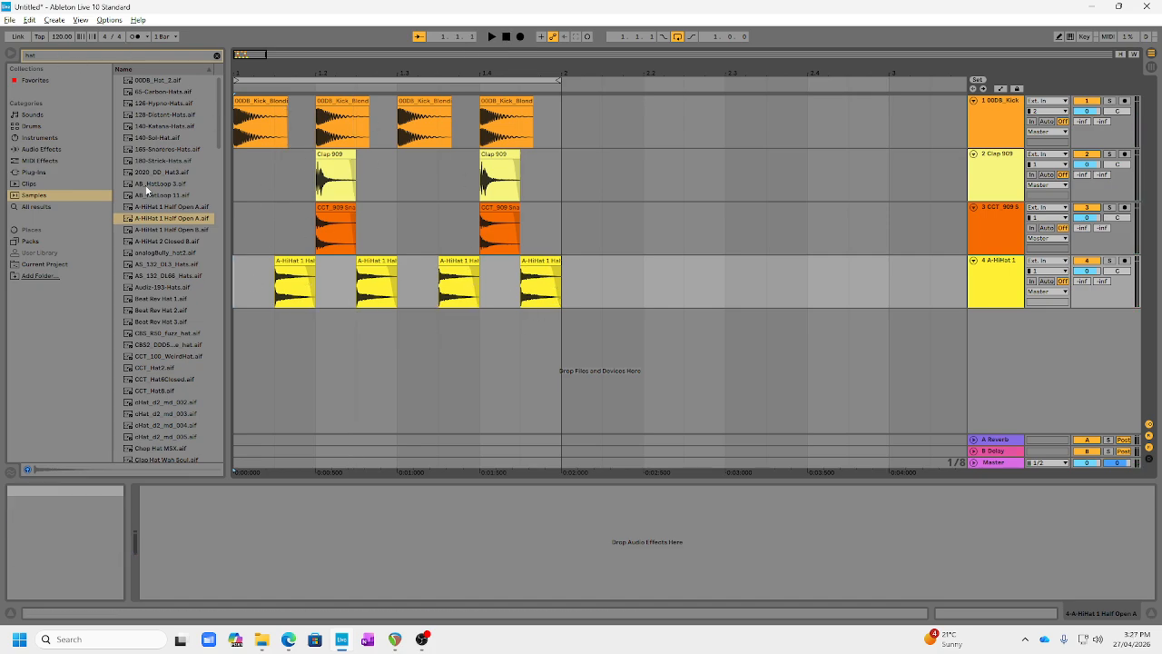
pyautogui.scroll(-5, 167, 298)
pyautogui.scroll(-9, 167, 297)
pyautogui.scroll(-2, 167, 294)
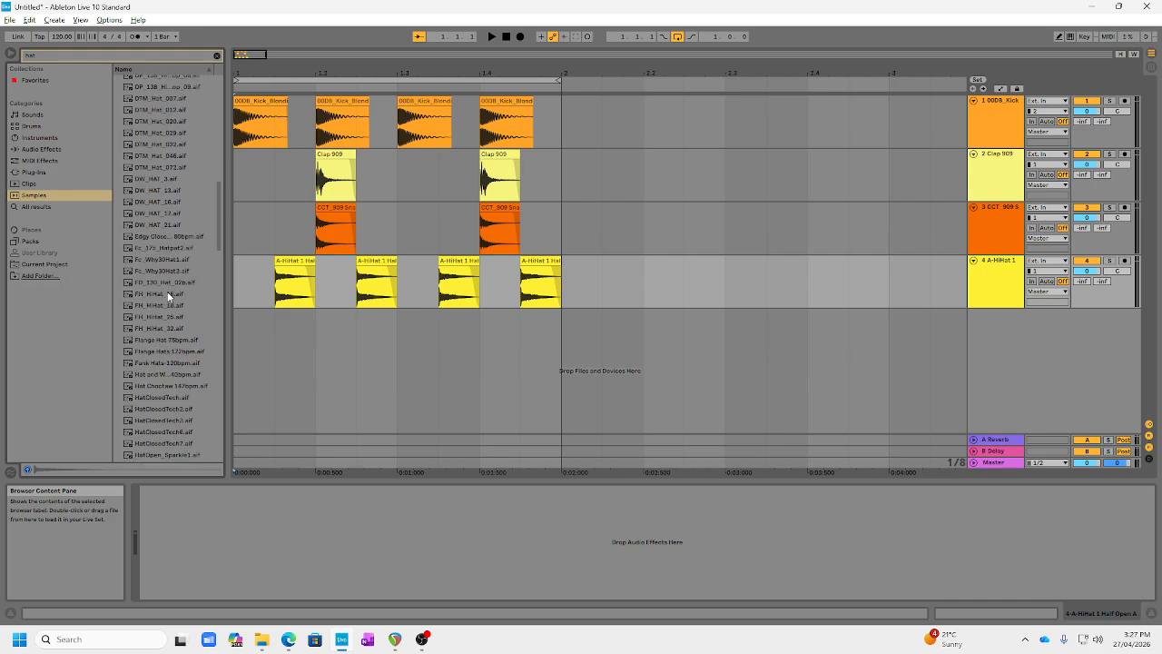
pyautogui.click(157, 399)
pyautogui.moveTo(159, 398); pyautogui.dragTo(491, 318)
pyautogui.click(411, 314)
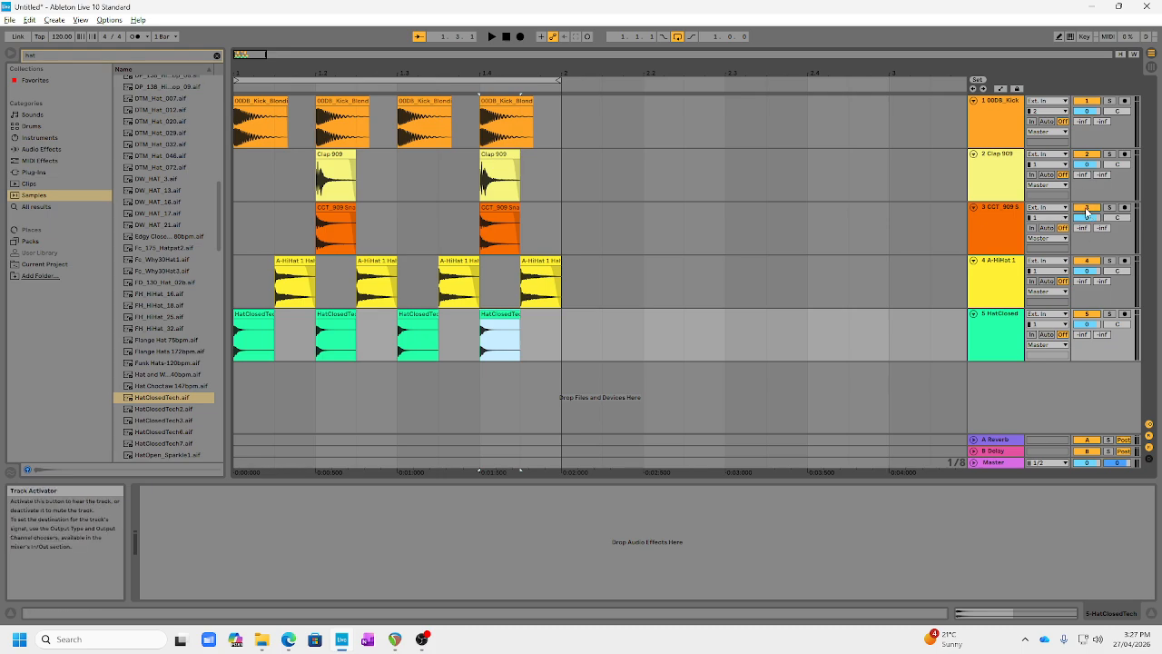
# - Mute the kick, clap and snare tracks, play the loop with both hi-hats, and unmute the kick and clap tracks
pyautogui.click(1086, 207)
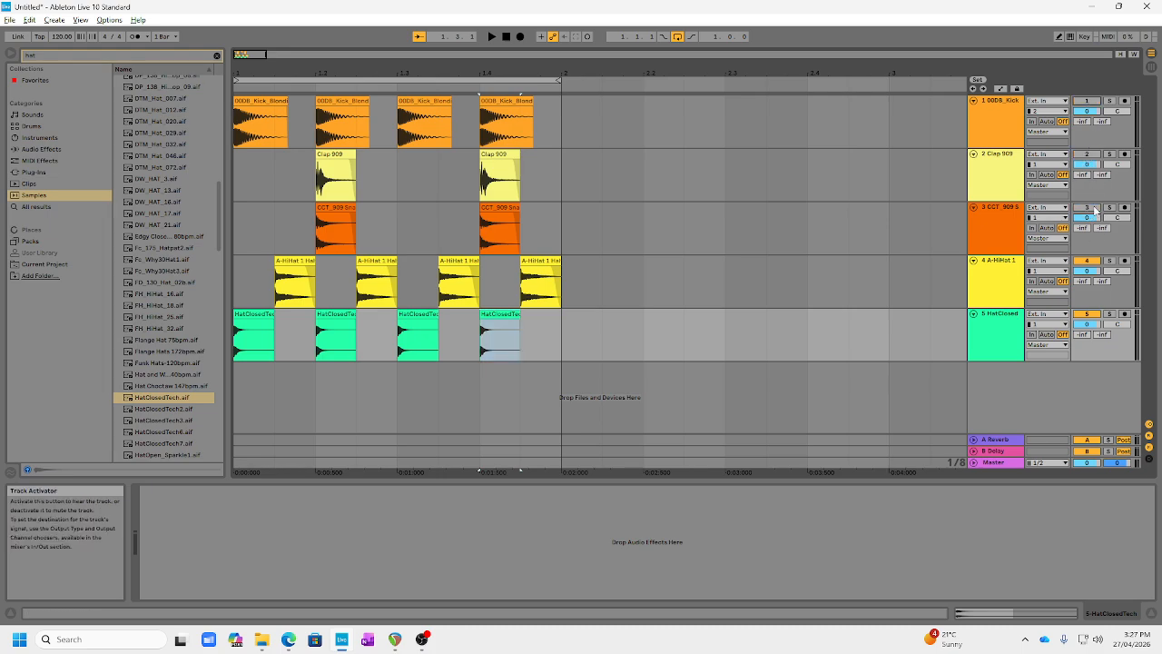
pyautogui.press('space')
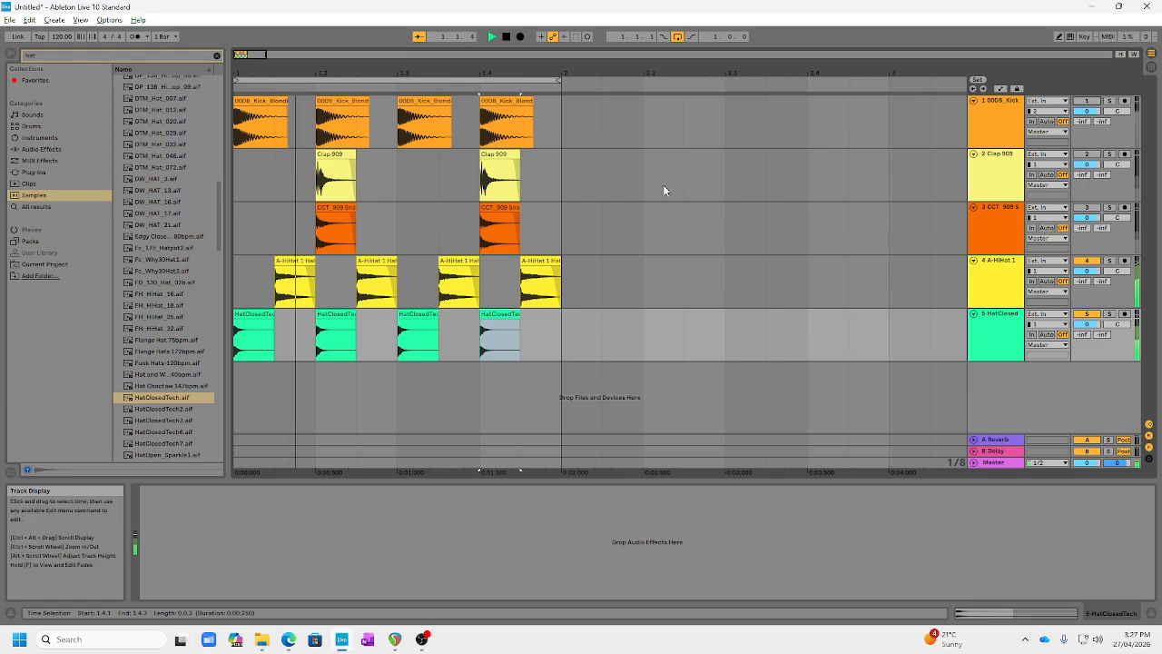
pyautogui.click(1086, 102)
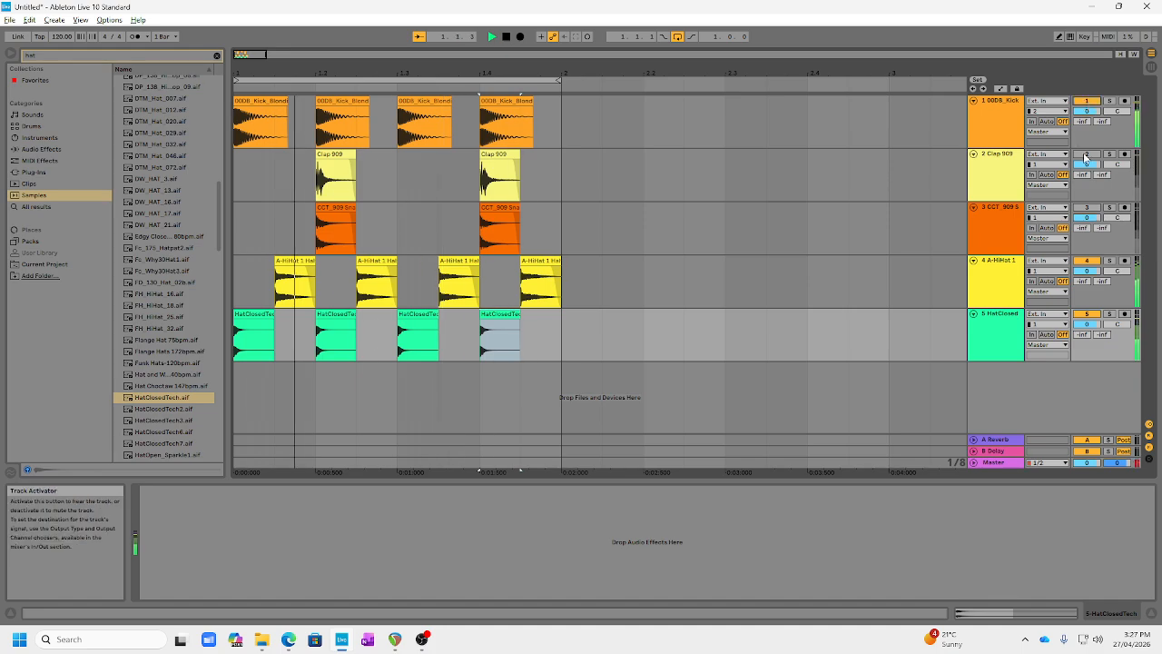
pyautogui.click(1086, 155)
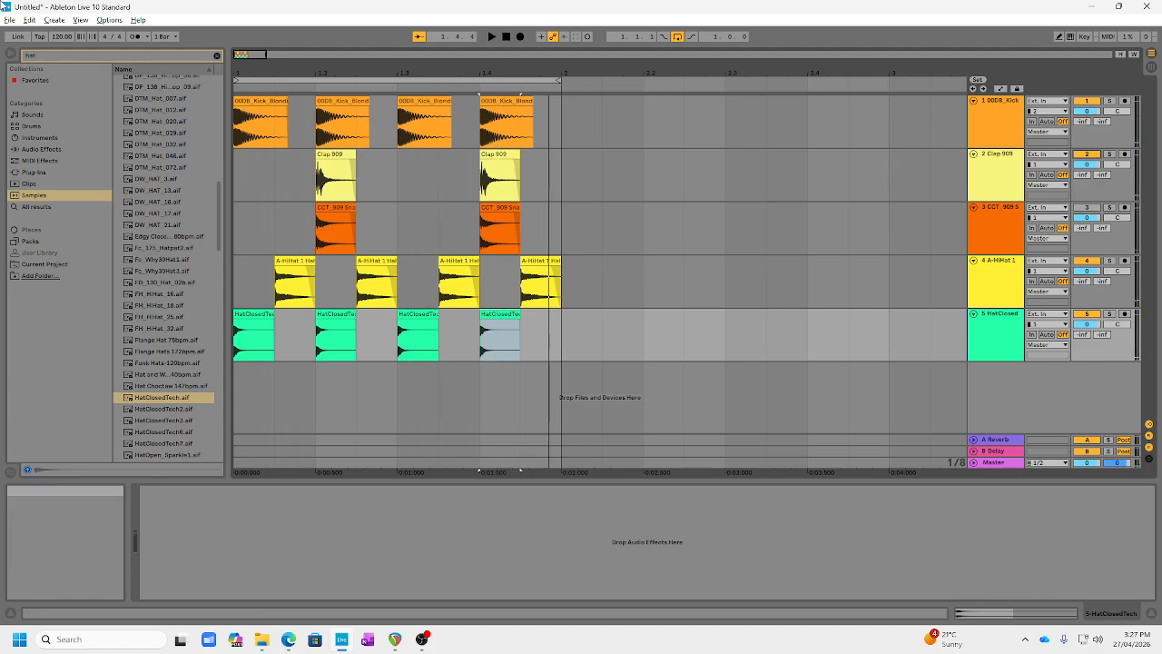
pyautogui.click(9, 19)
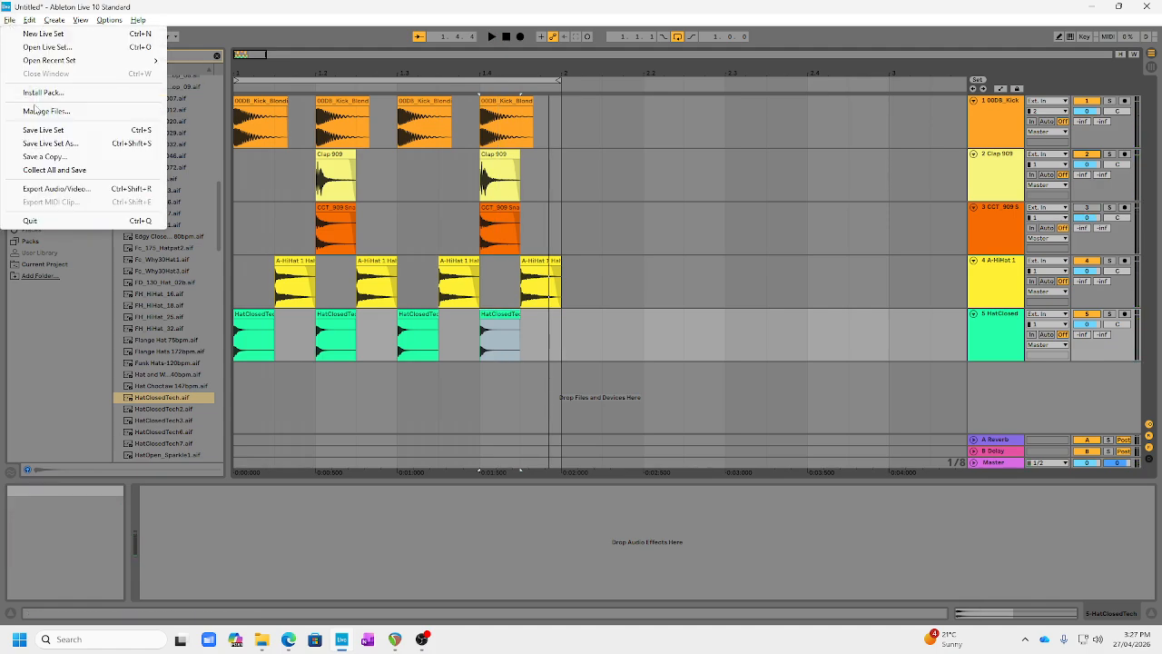
pyautogui.click(66, 143)
pyautogui.click(272, 198)
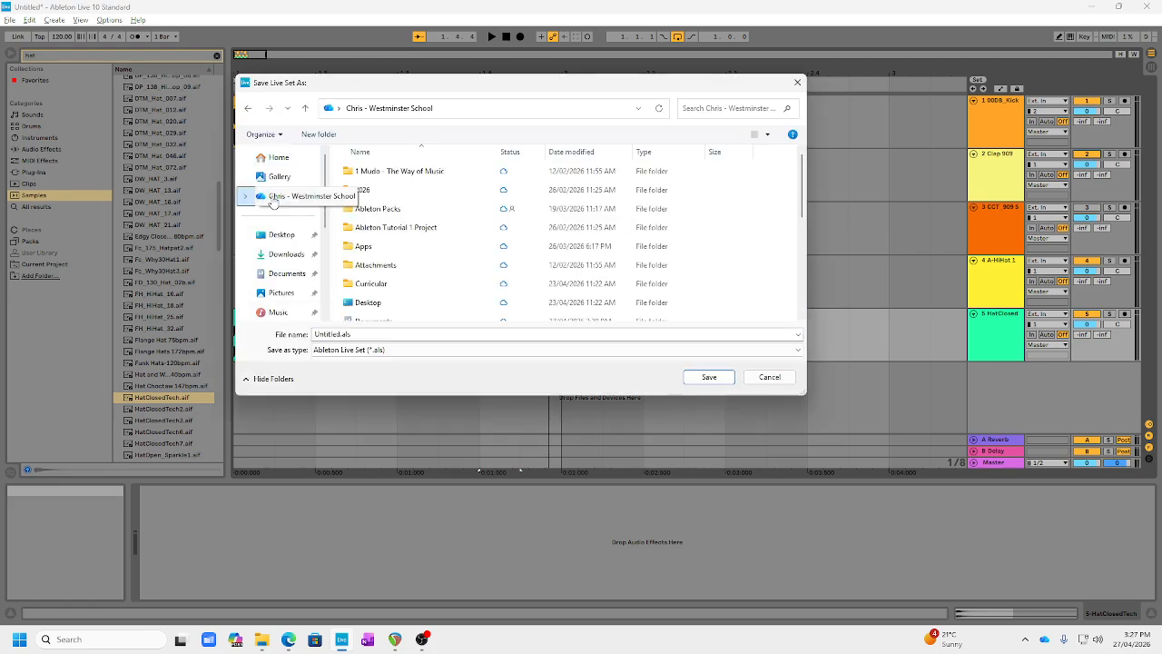
pyautogui.doubleClick(354, 188)
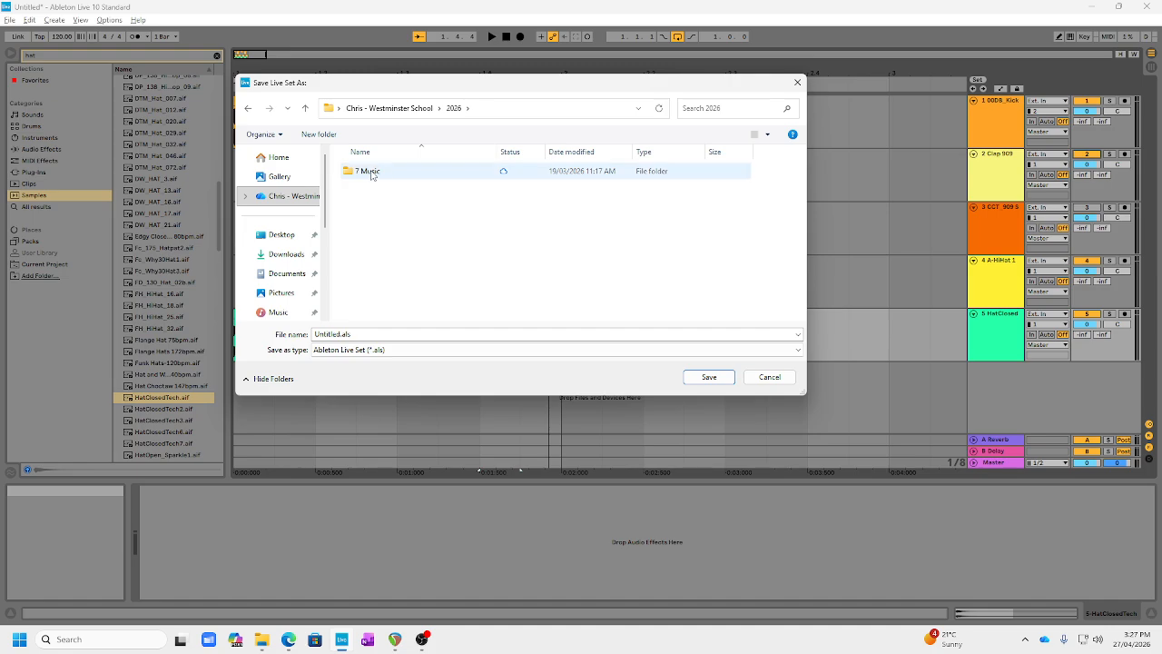
pyautogui.doubleClick(368, 173)
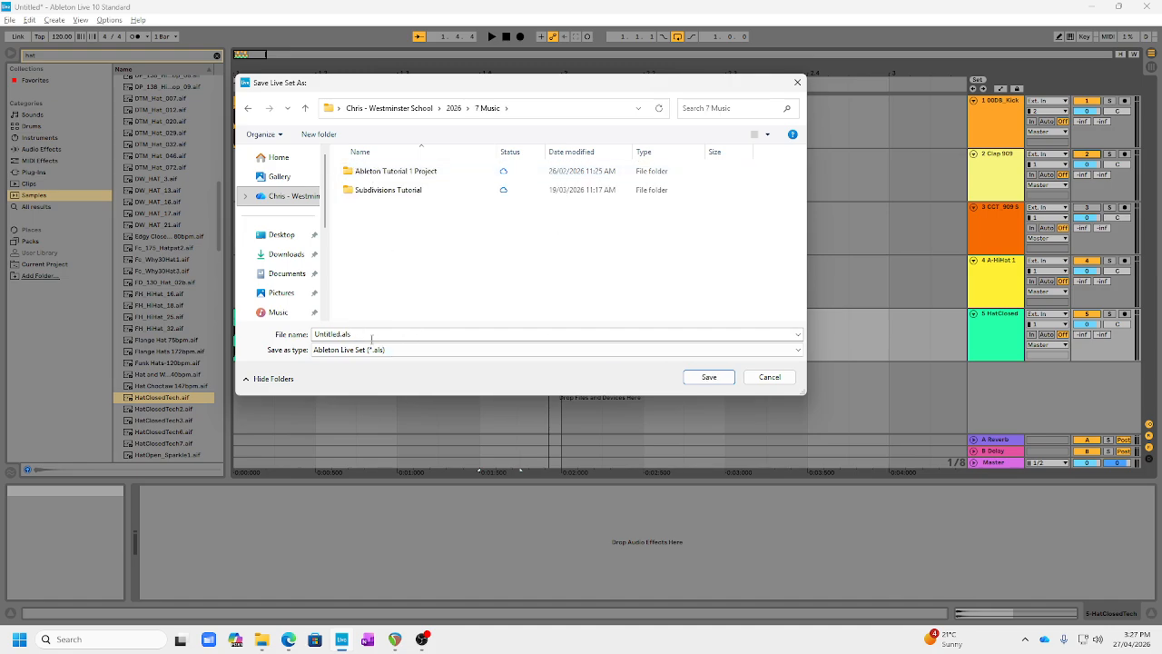
pyautogui.click(769, 377)
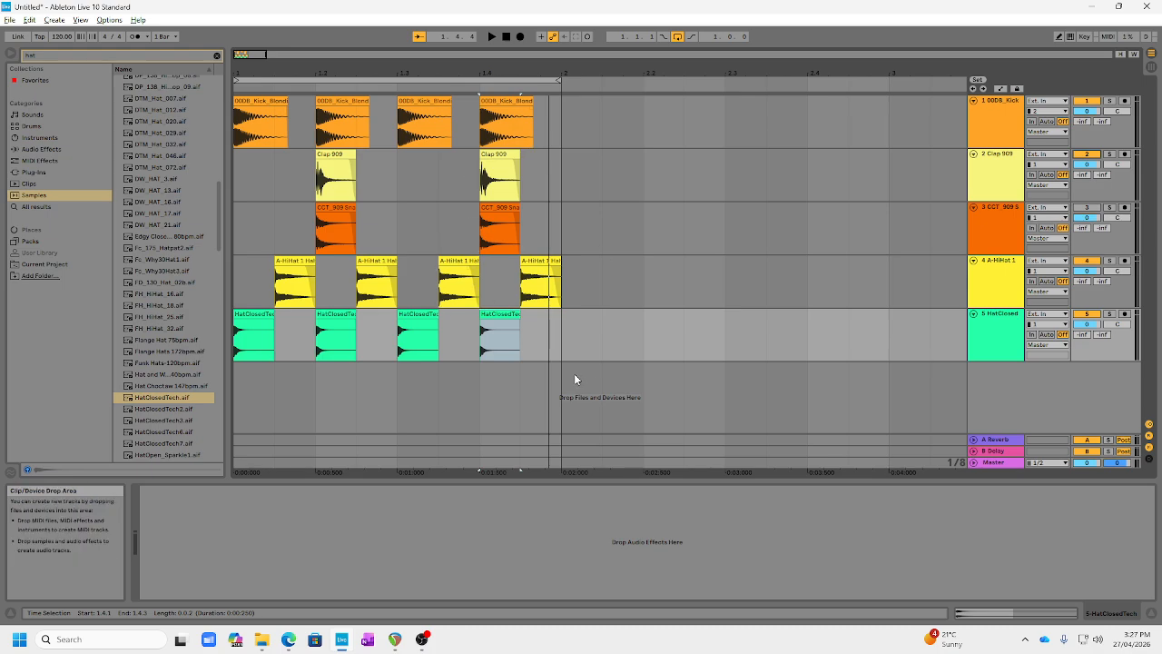
# - Copy all clips of bar 1 on the five tracks and paste them at the start of bar 2
pyautogui.moveTo(570, 377); pyautogui.dragTo(268, 114)
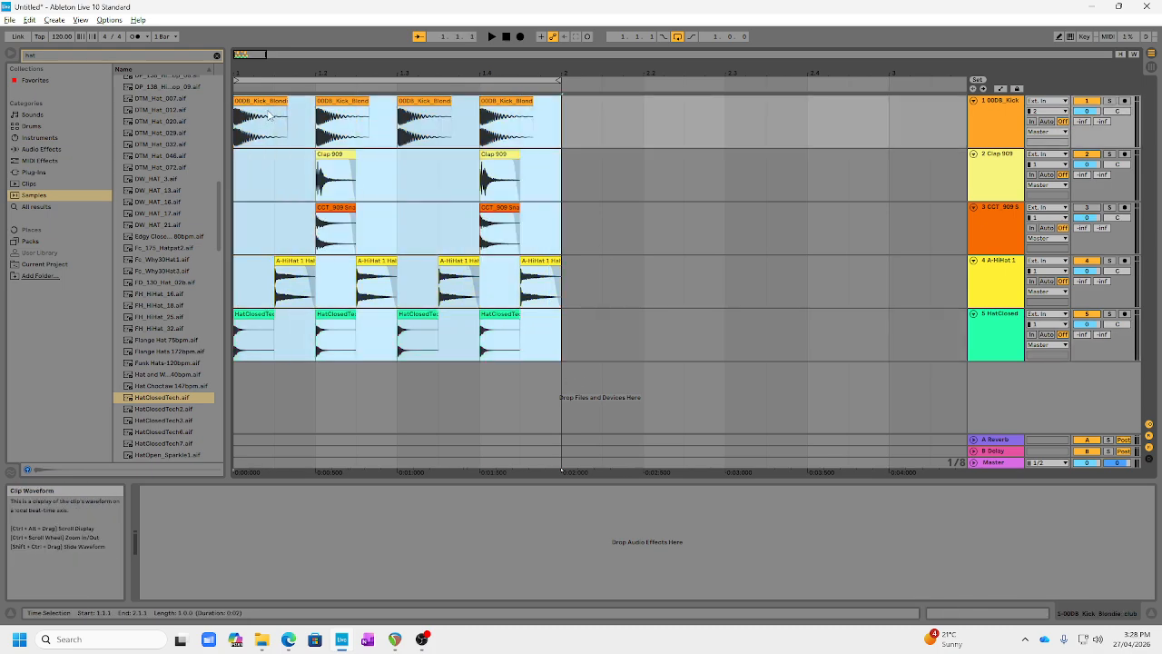
pyautogui.click(563, 127)
pyautogui.hotkey('ctrl', 'v')
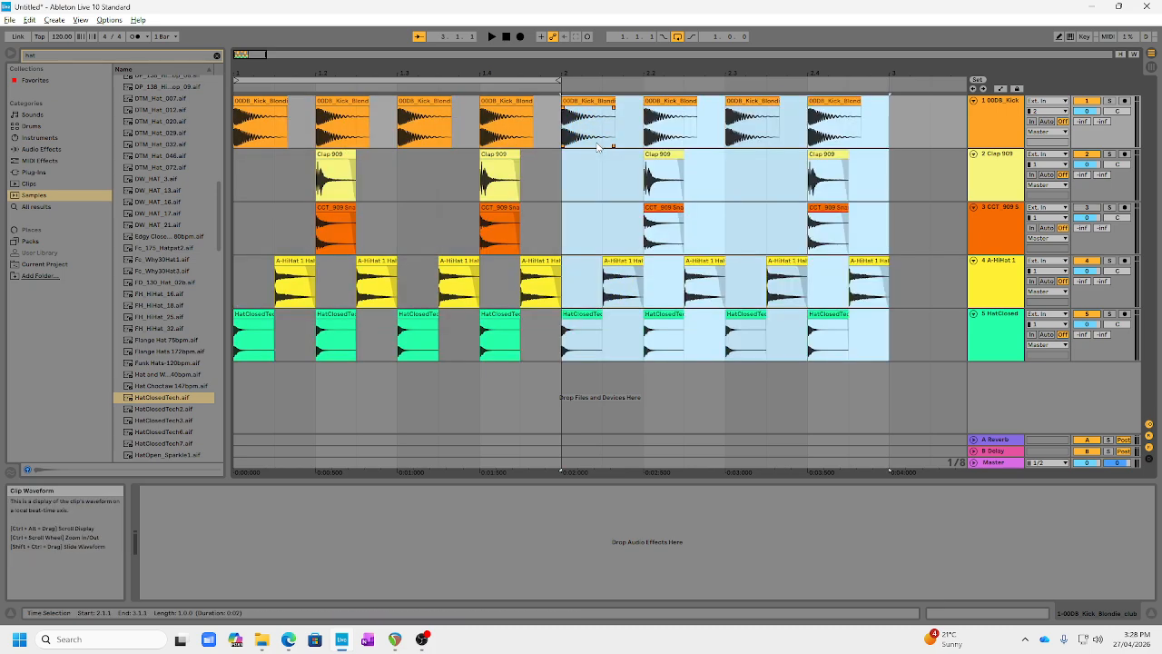
# - Copy the last clap clip to 2.4.3, and move the one-bar loop to bar 2 and play it
pyautogui.click(828, 156)
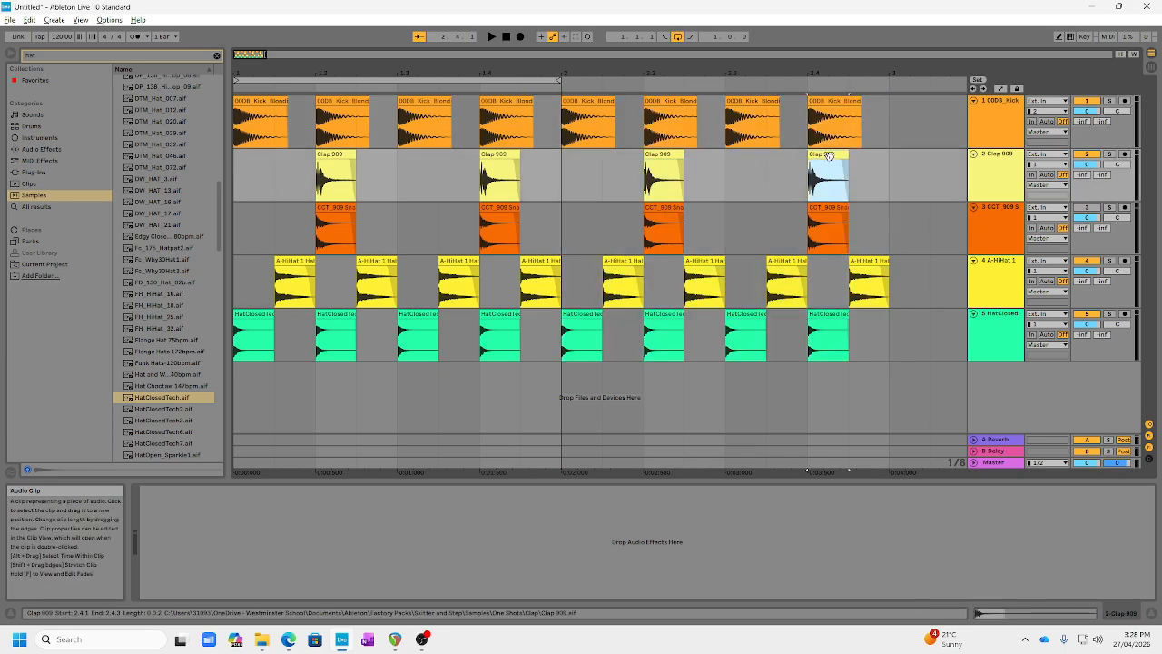
pyautogui.moveTo(821, 156); pyautogui.dragTo(864, 155)
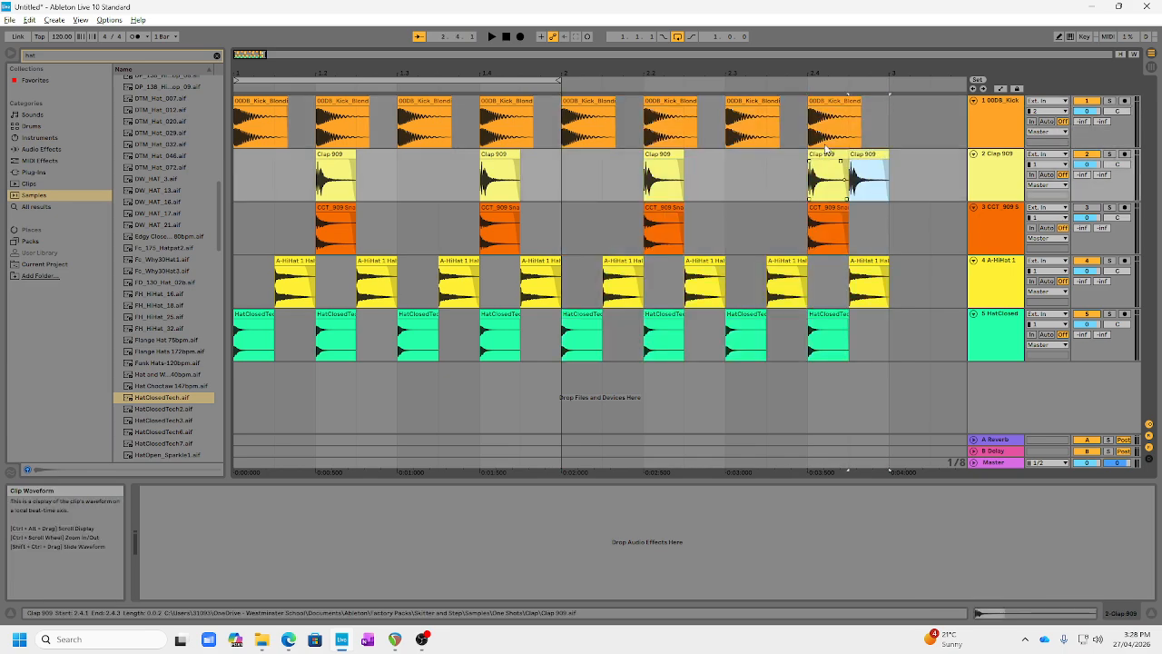
pyautogui.moveTo(395, 78); pyautogui.dragTo(747, 75)
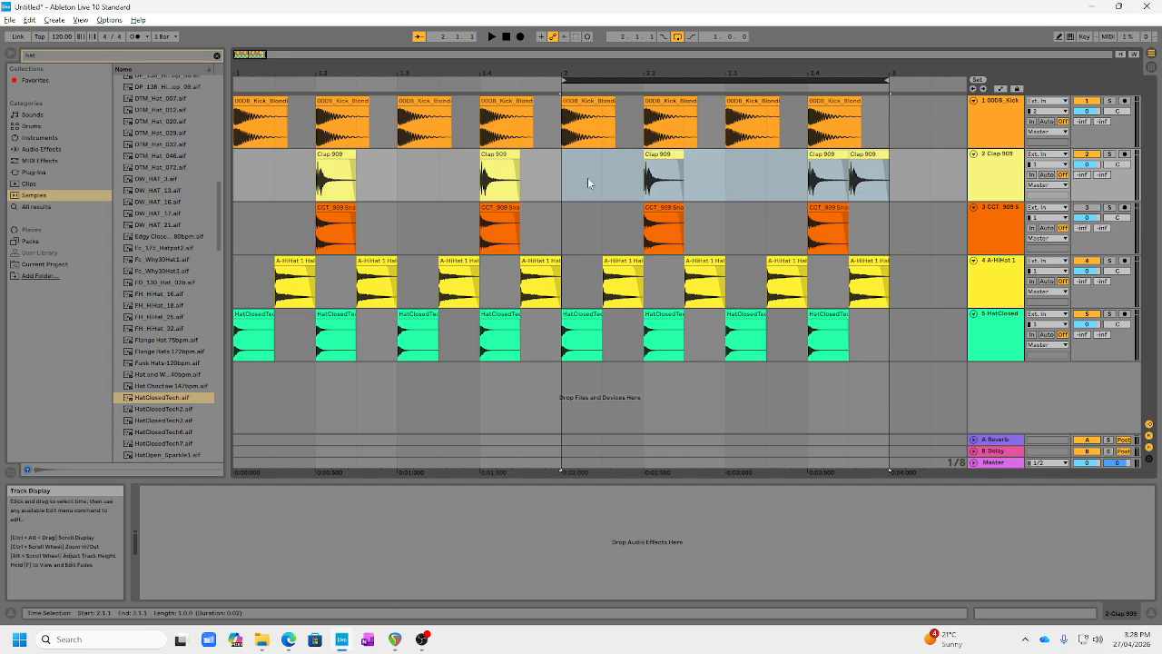
pyautogui.press('space')
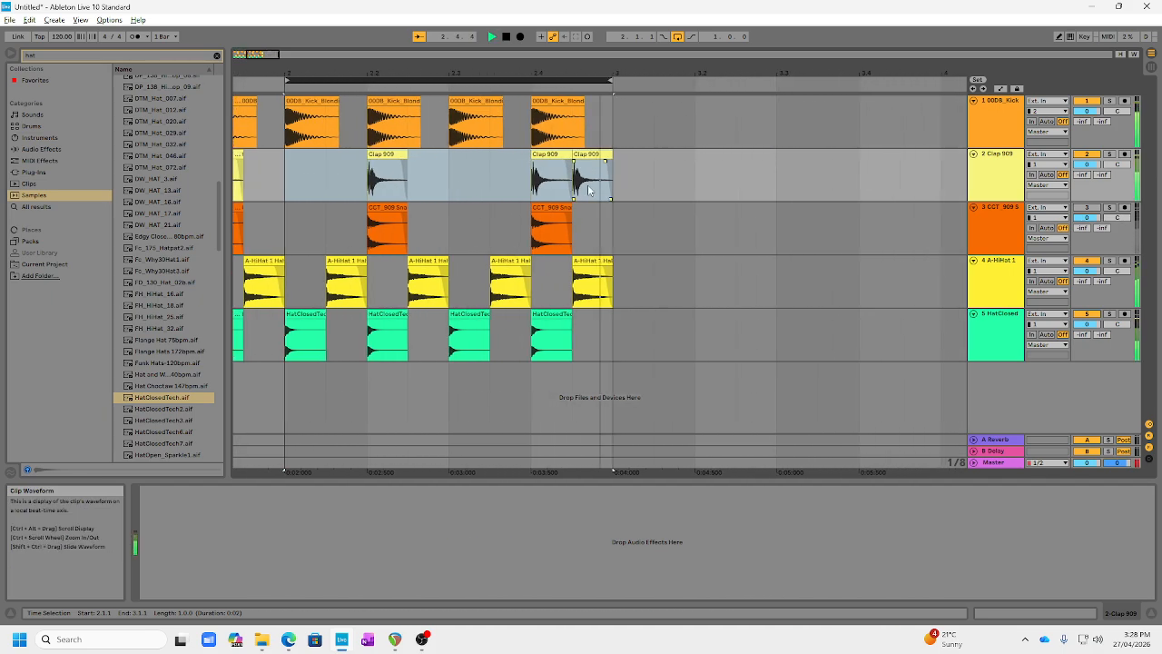